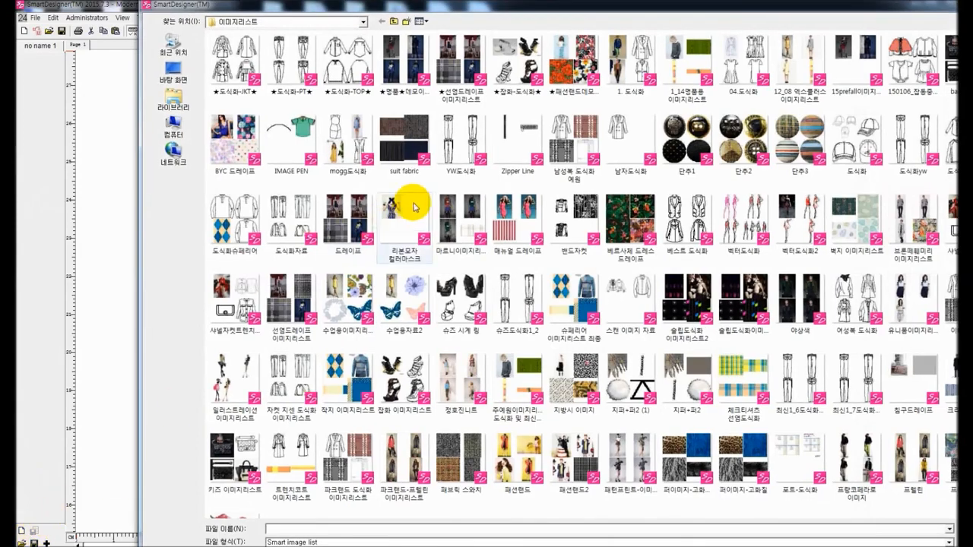
- Open the image list ★명품★데모이미지final and place its lavender flower on the blank page
click(407, 67)
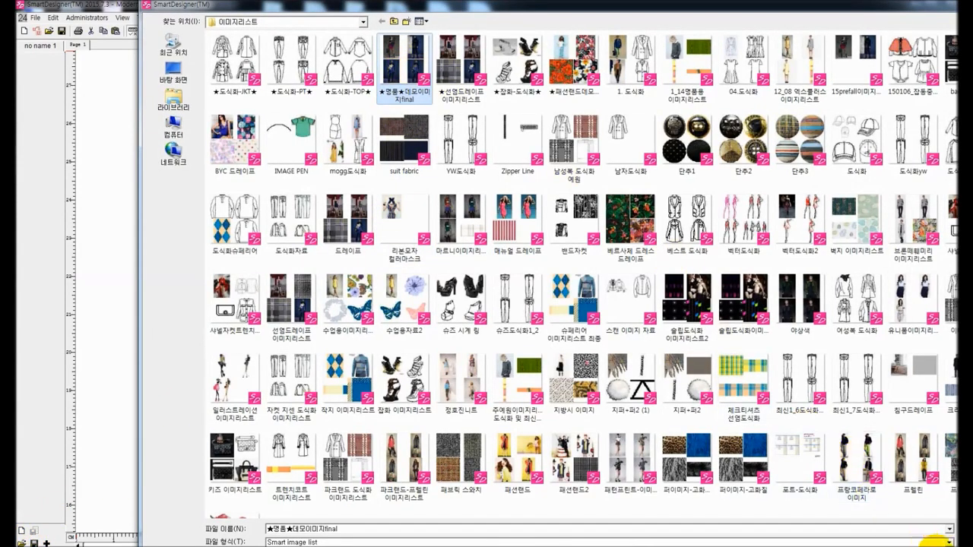
click(969, 530)
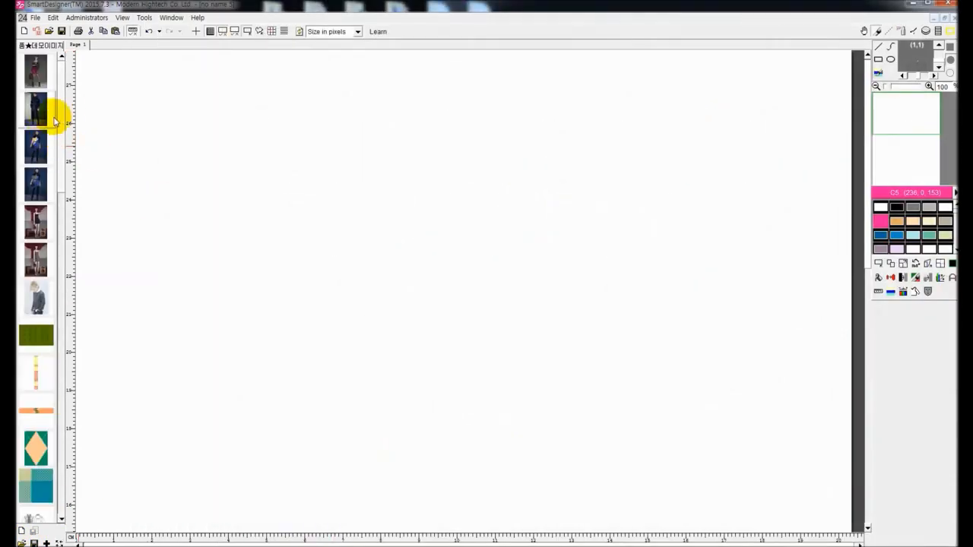
drag(64, 122, 67, 284)
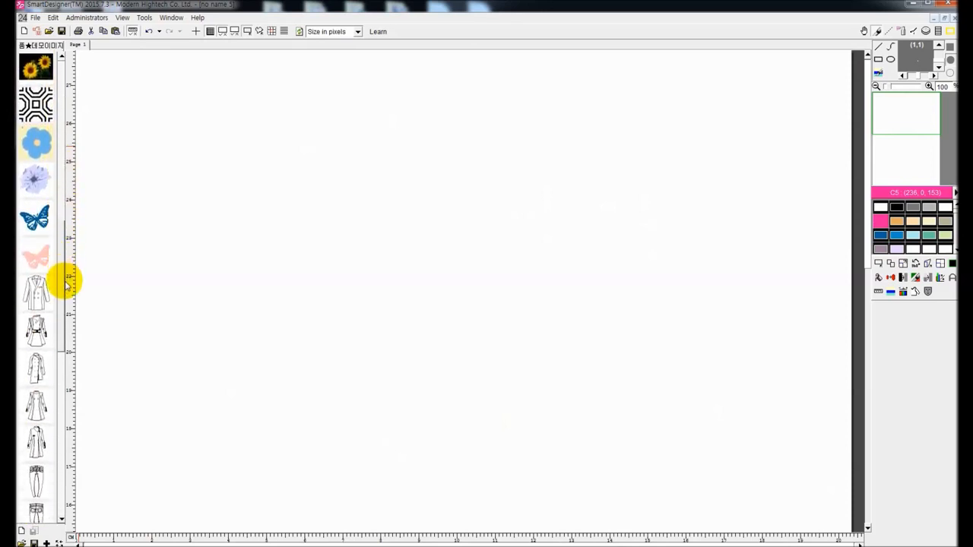
right_click(43, 188)
click(54, 194)
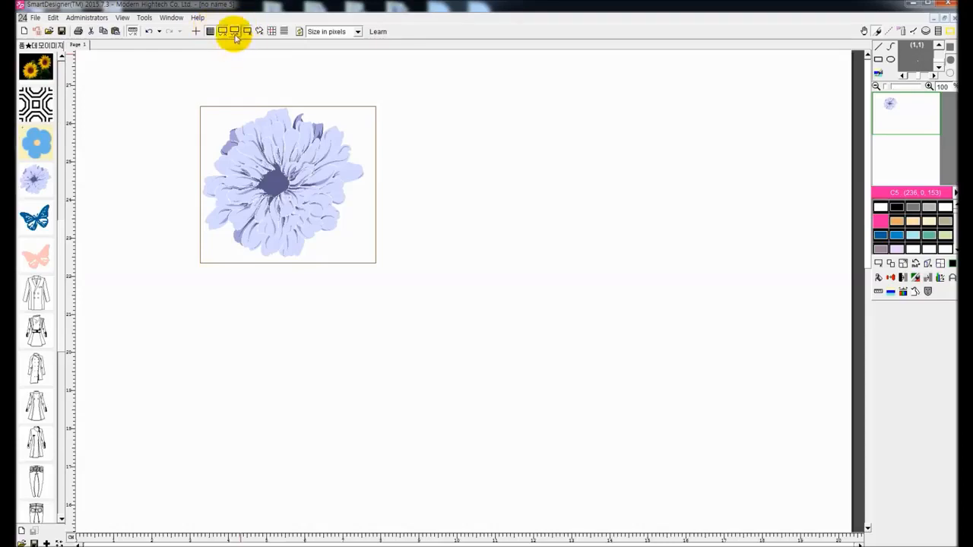
- Place the blue butterfly over the flower's lower-right edge and the pink butterfly at the blue butterfly's lower left
right_click(52, 230)
click(64, 226)
click(350, 213)
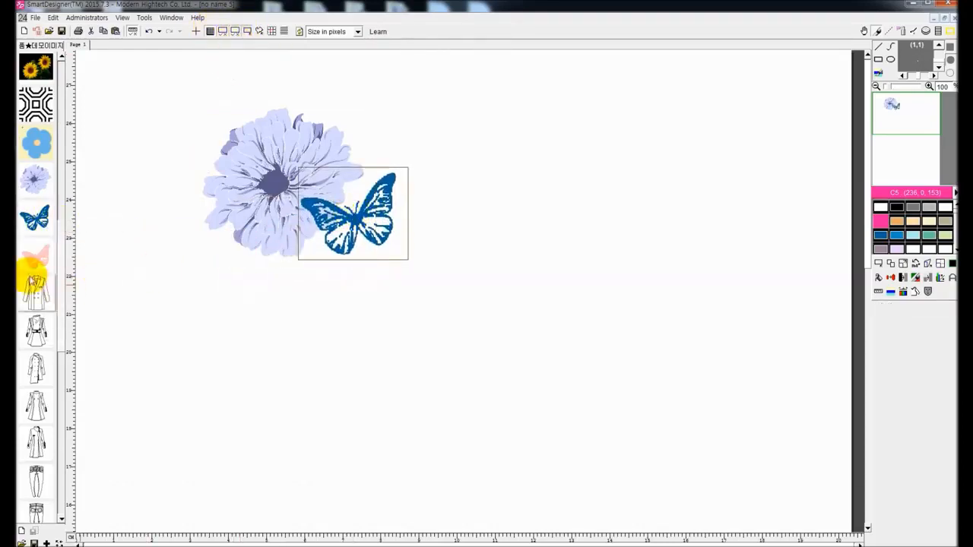
right_click(33, 268)
click(46, 271)
click(304, 240)
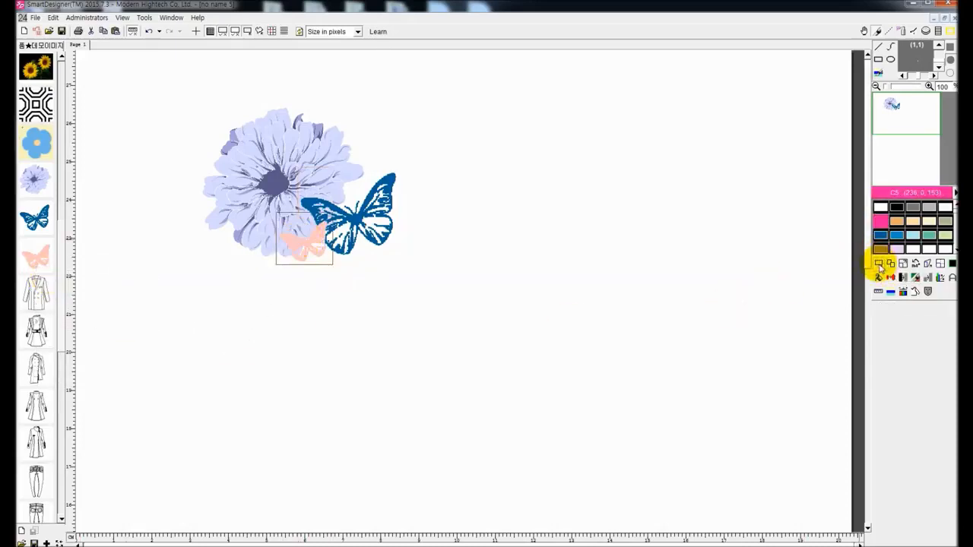
- Select a rectangular area of about 436 by 331 pixels around the flower and both butterflies
click(879, 263)
drag(178, 95, 410, 271)
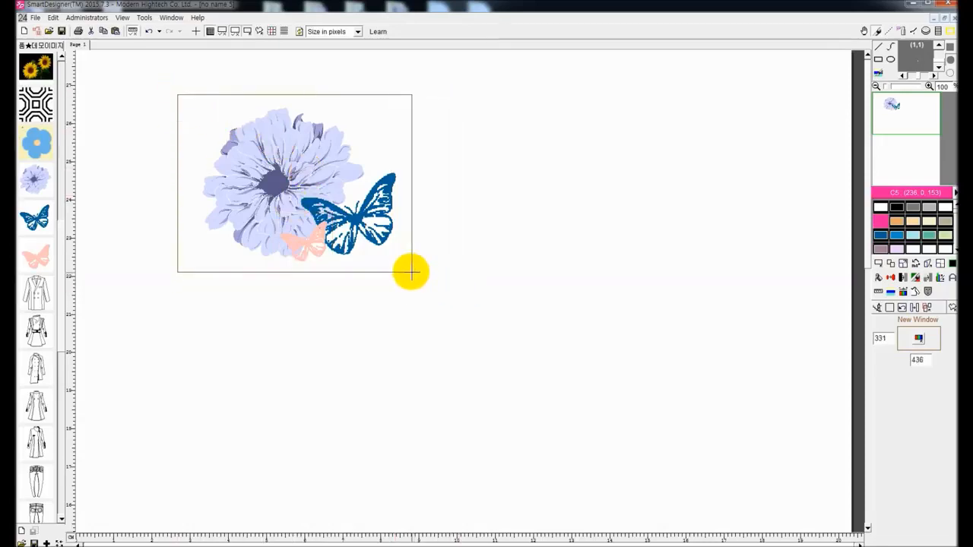
- Try repeating the selected flower and butterfly motif as a plain grid with step 0 across the page
click(941, 263)
drag(499, 235, 635, 289)
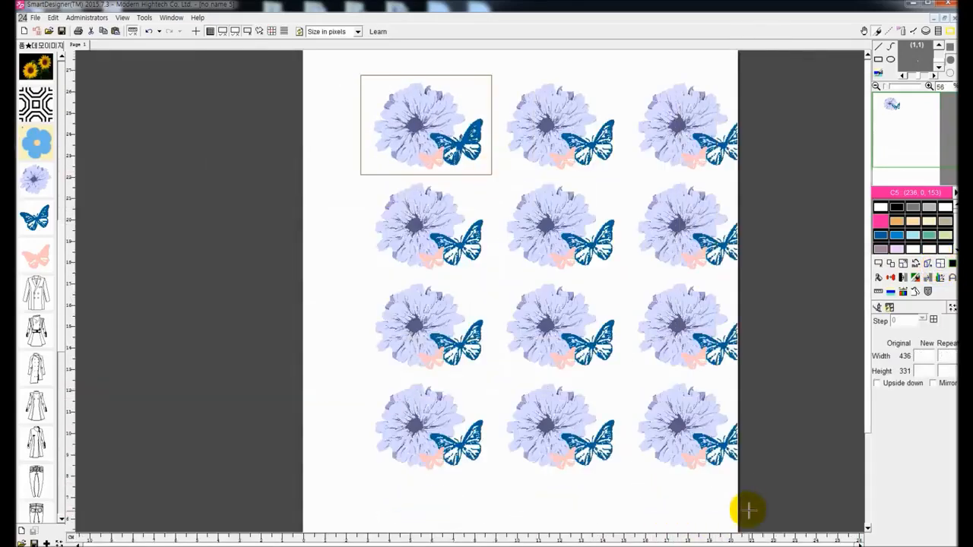
click(934, 321)
drag(462, 141, 697, 515)
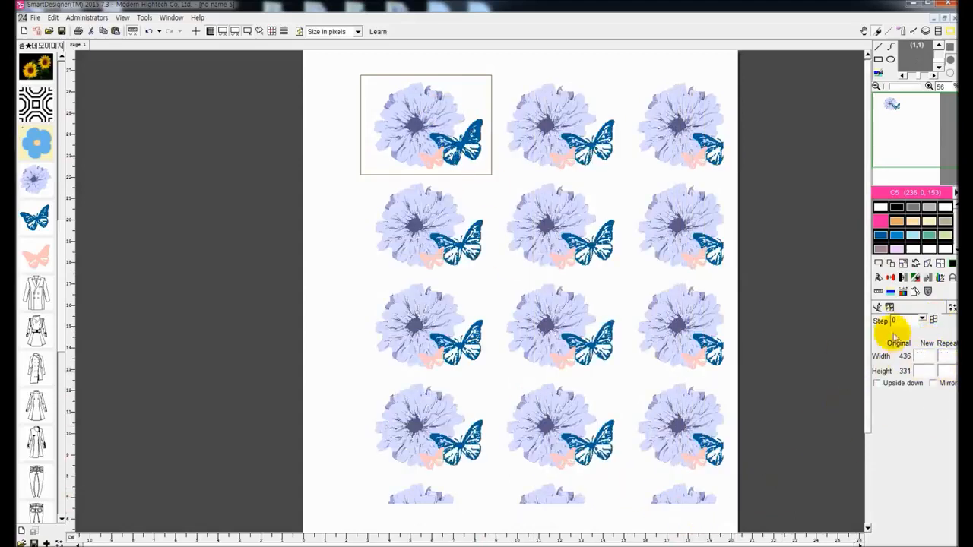
click(934, 320)
drag(474, 144, 703, 494)
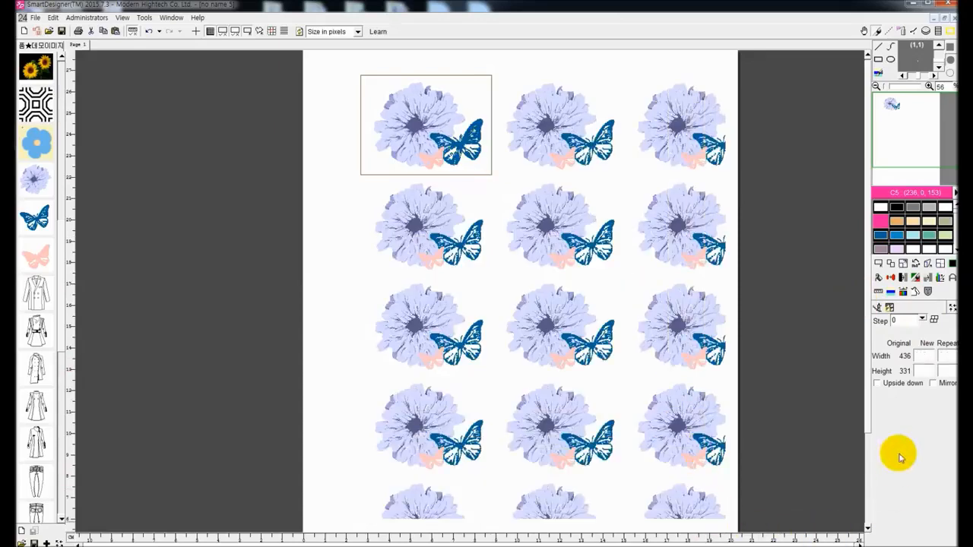
- Try the motif repeat with the Upside down option, then with Mirror, and leave the repeat tool
click(893, 387)
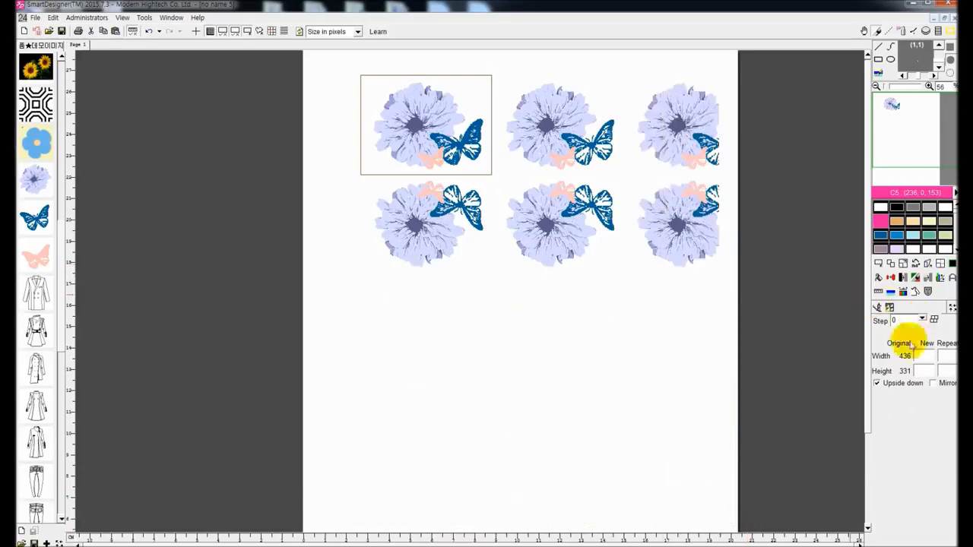
drag(414, 133, 732, 509)
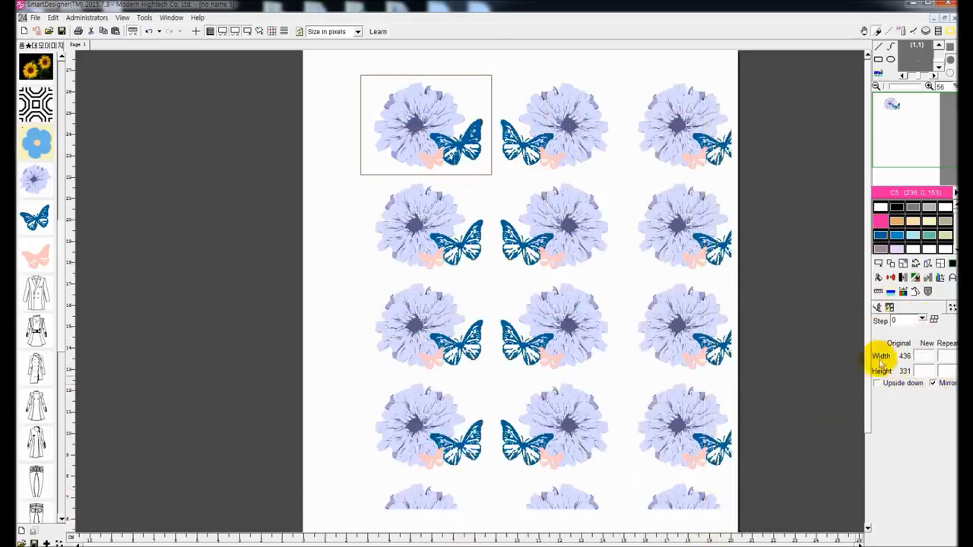
click(933, 323)
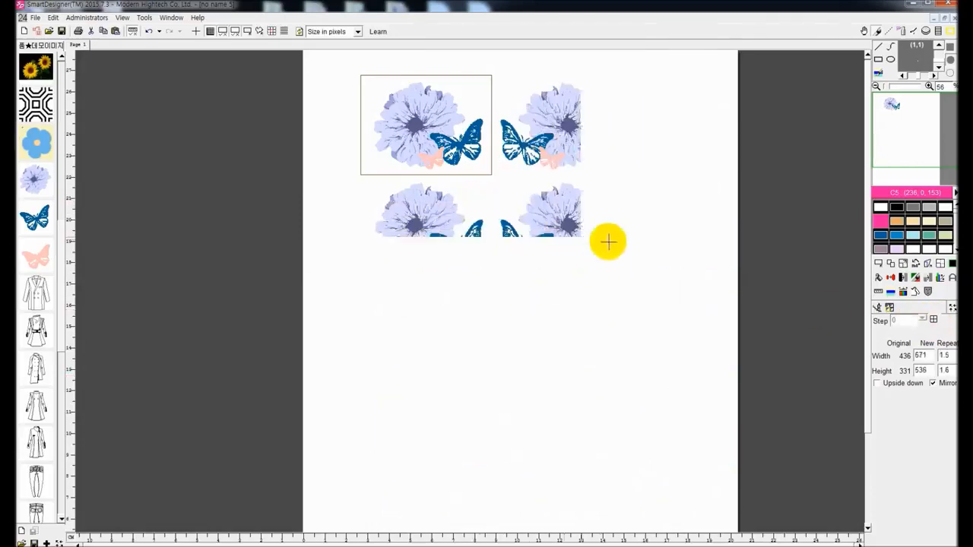
click(878, 308)
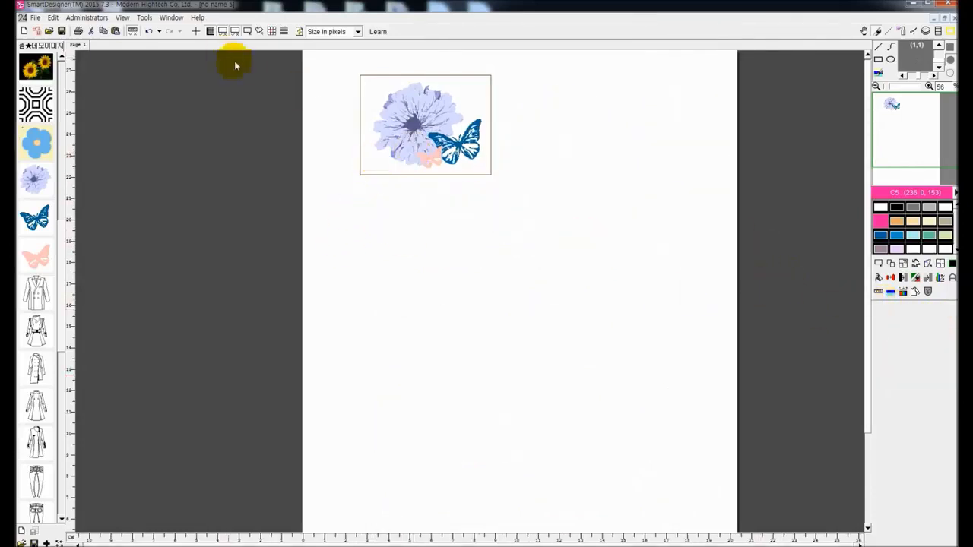
- Scale the selected flower and butterfly motif down to about 291 by 272 pixels
ctrl+scroll(486, 164, up, 2)
scroll(297, 128, up, 1)
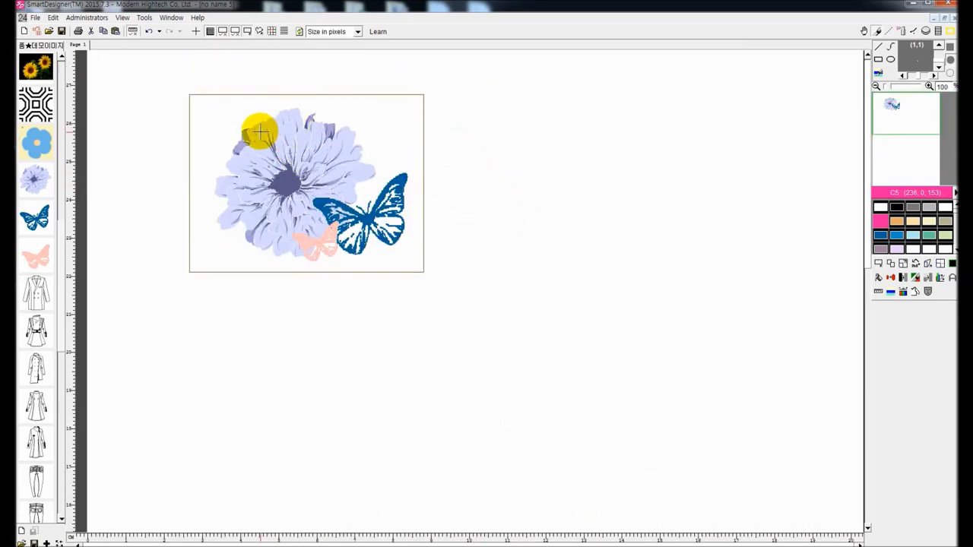
click(907, 266)
click(345, 126)
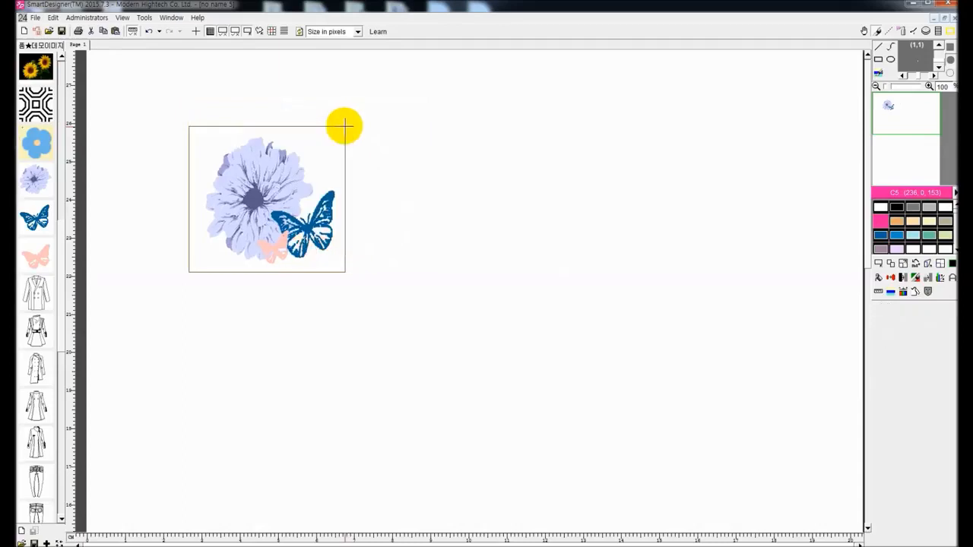
- Try placing two copies of the reduced motif to its right and undo both
click(892, 264)
click(445, 203)
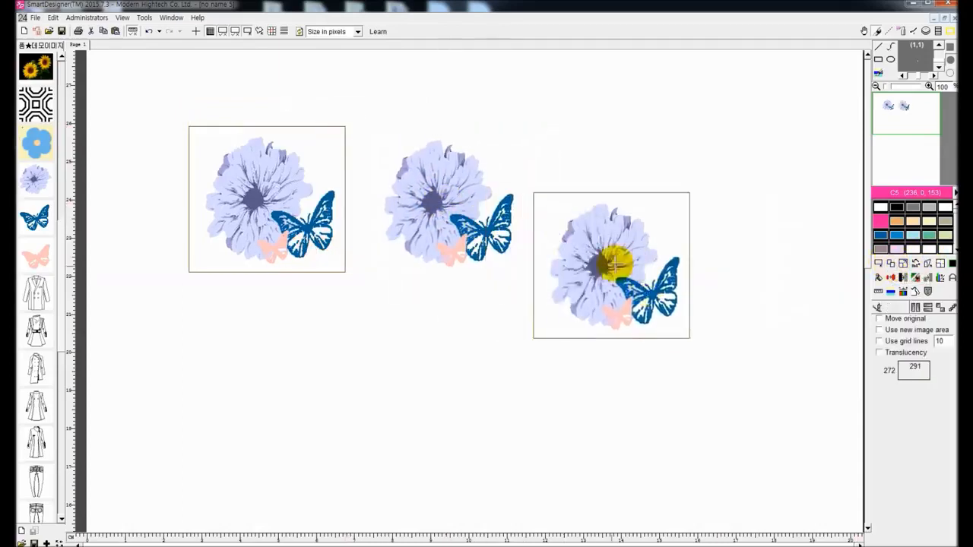
click(632, 203)
key(ctrl+z)
key(ctrl+z)
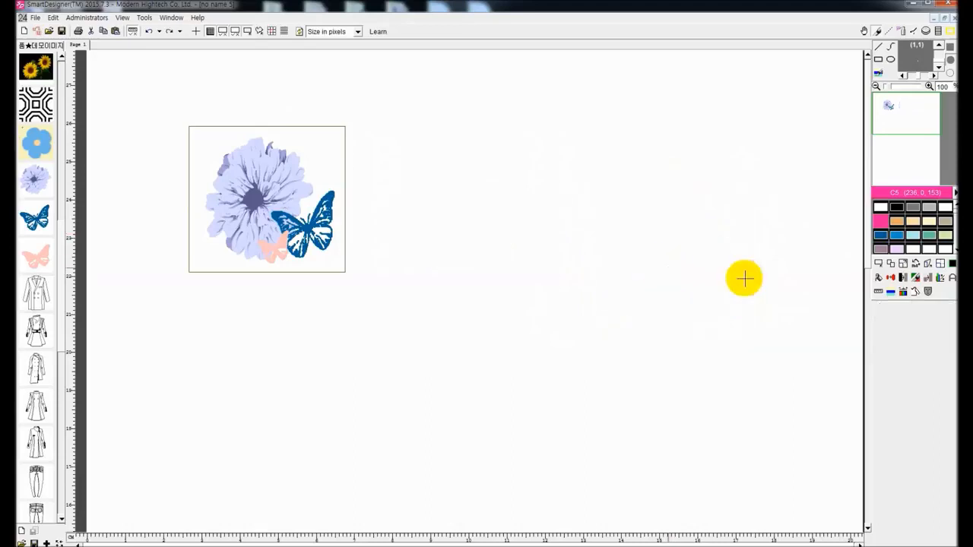
- Place a slightly rotated copy of the motif to the right of the original and a little lower
click(916, 264)
drag(304, 169, 281, 152)
click(434, 232)
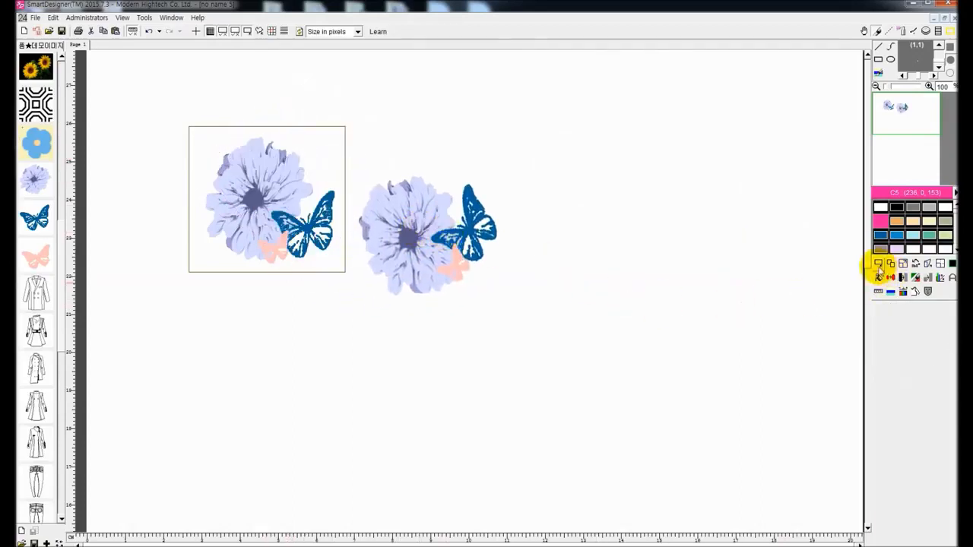
- Select the original and rotated motifs together and try repeating them across the page, then cancel the repeat
click(878, 264)
drag(168, 120, 511, 321)
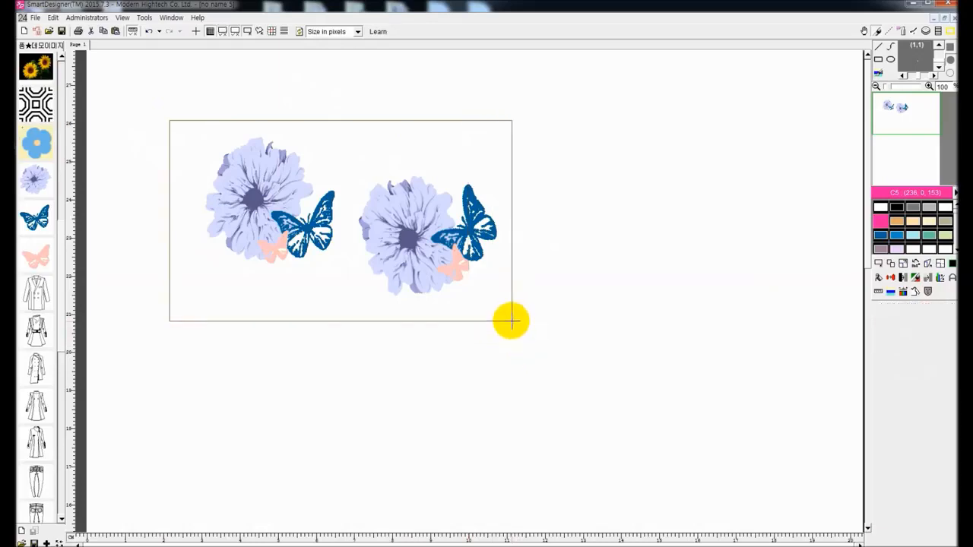
click(940, 266)
drag(512, 321, 729, 508)
scroll(645, 449, down, 3)
drag(730, 467, 608, 227)
right_click(607, 228)
click(624, 233)
scroll(525, 162, up, 3)
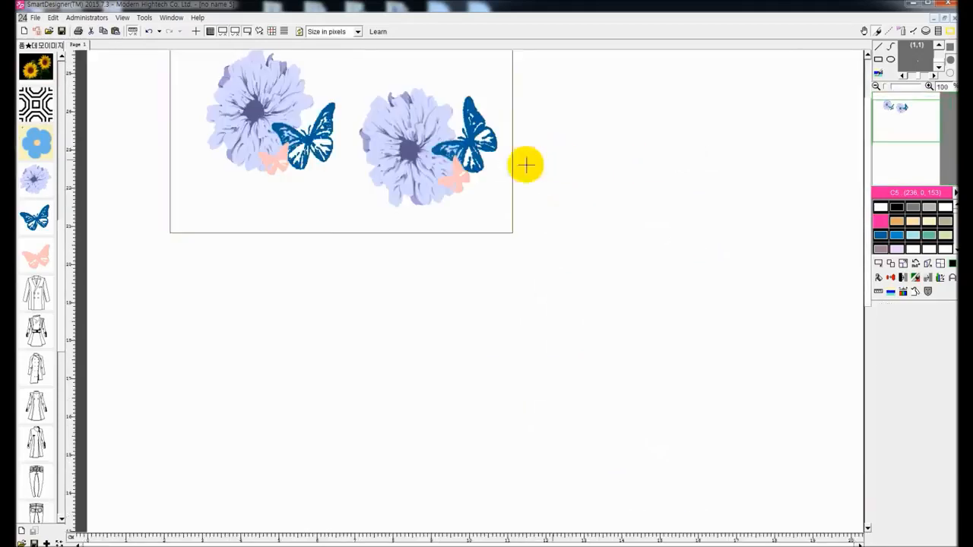
- Try recolouring the blue butterflies with pink palette colour C5 (236, 0, 153), then cancel the colour change
click(902, 278)
click(475, 175)
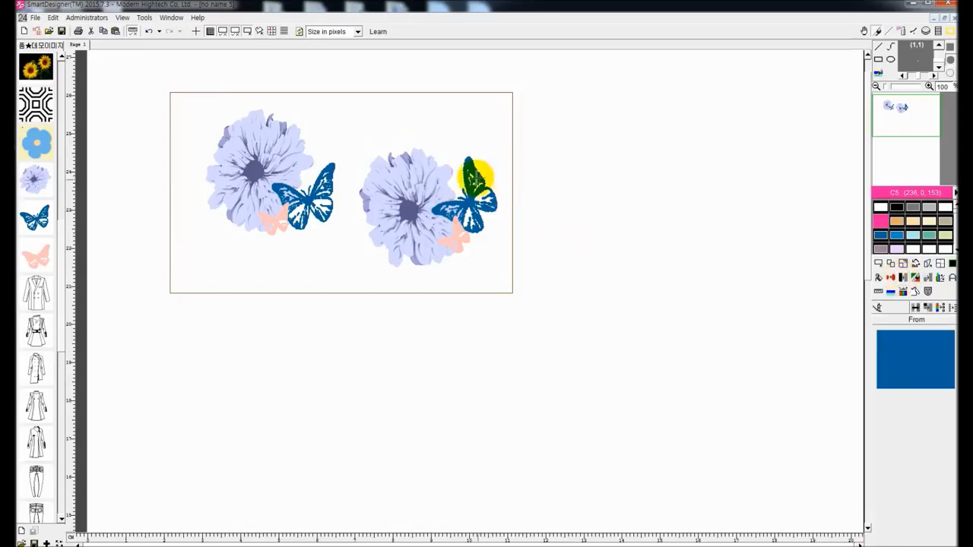
click(925, 239)
click(880, 221)
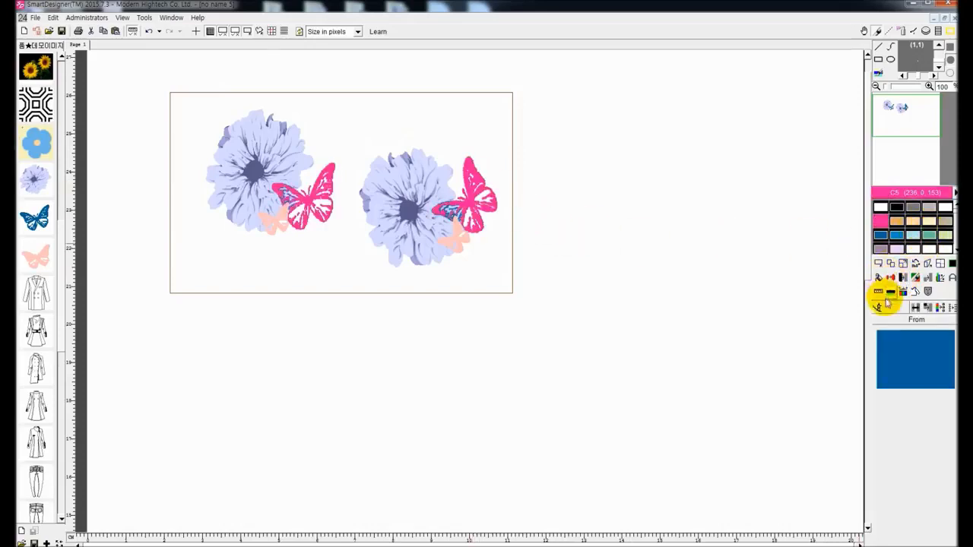
click(879, 307)
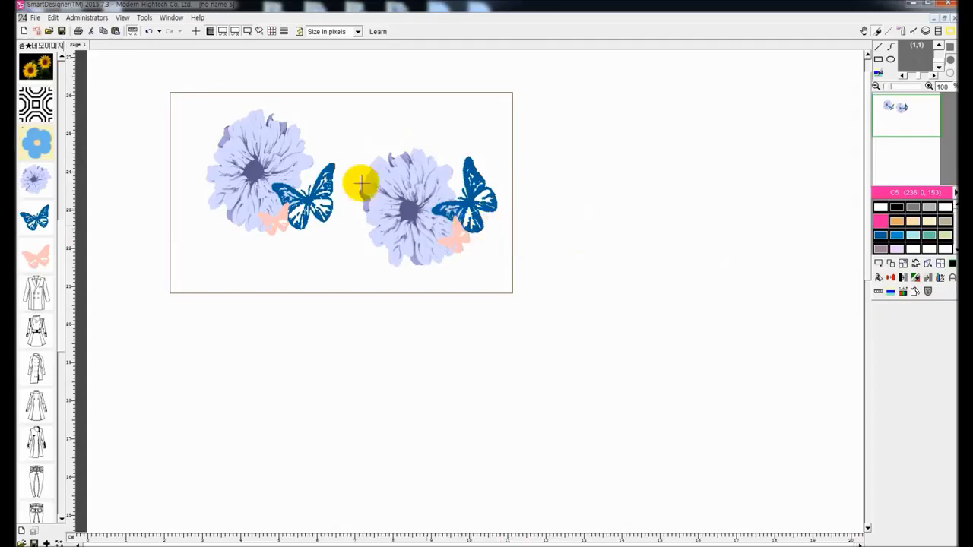
- Select an empty rectangle on the page below the motifs and turn on repeat drawing for that area
scroll(266, 173, down, 3)
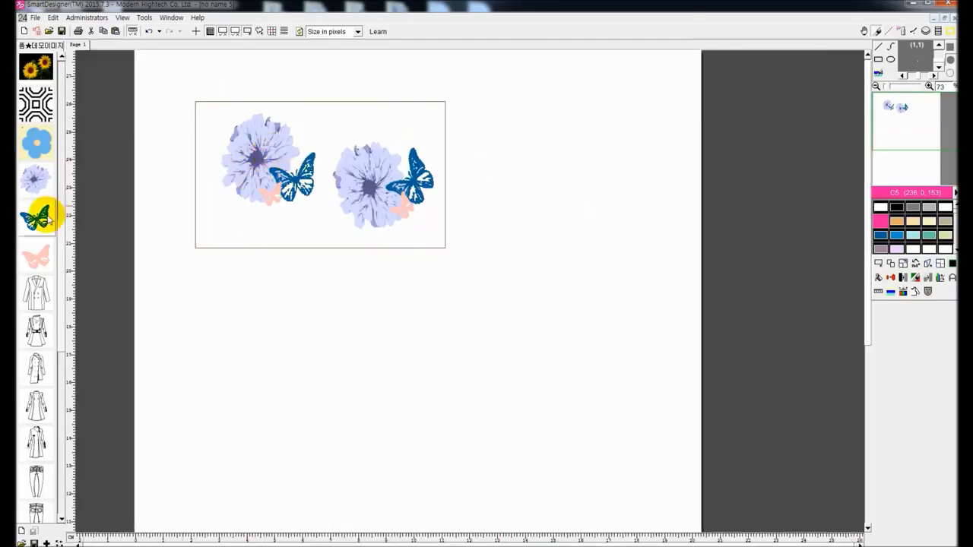
scroll(48, 216, down, 2)
scroll(47, 217, down, 2)
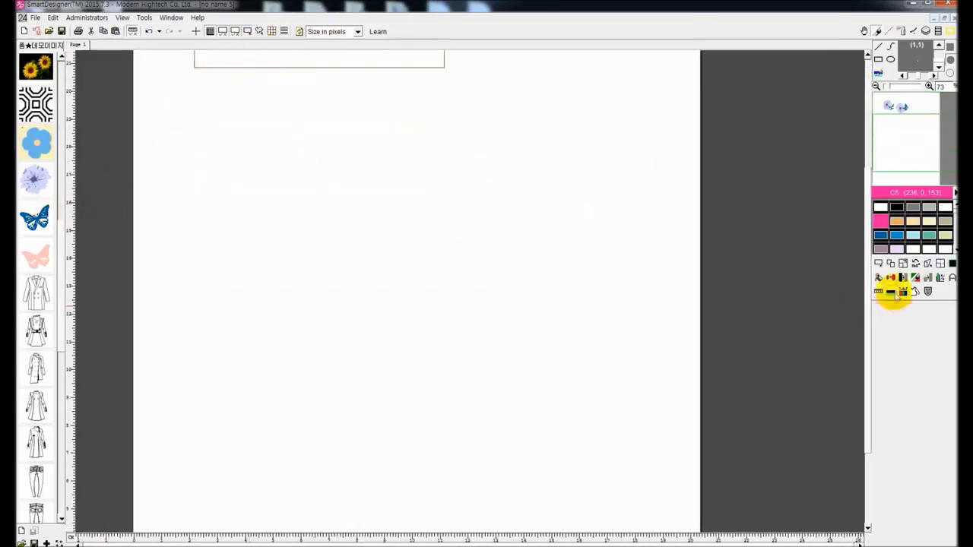
click(879, 264)
drag(352, 200, 527, 347)
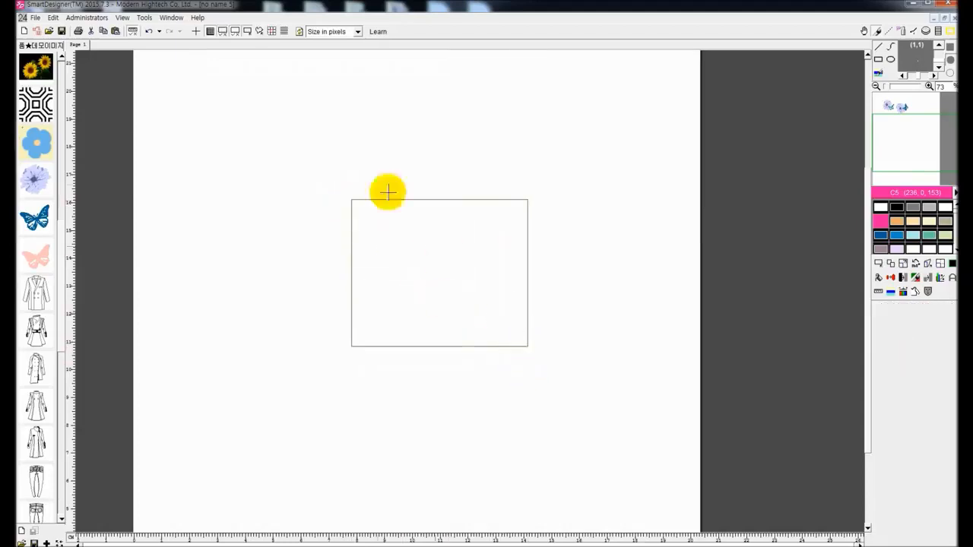
click(274, 36)
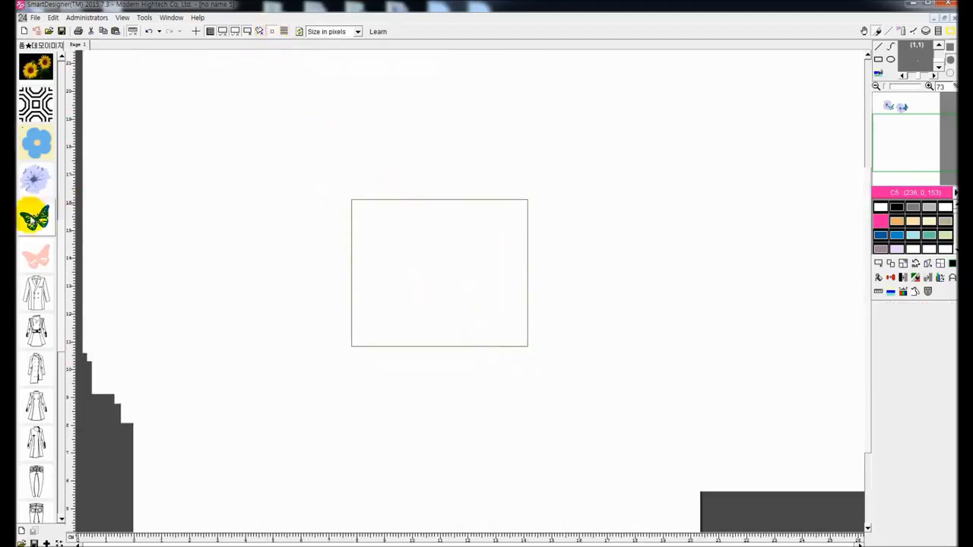
- Place the blue butterfly over the upper-left corner of the repeat area and the pink butterfly against its right wing
right_click(36, 220)
click(76, 237)
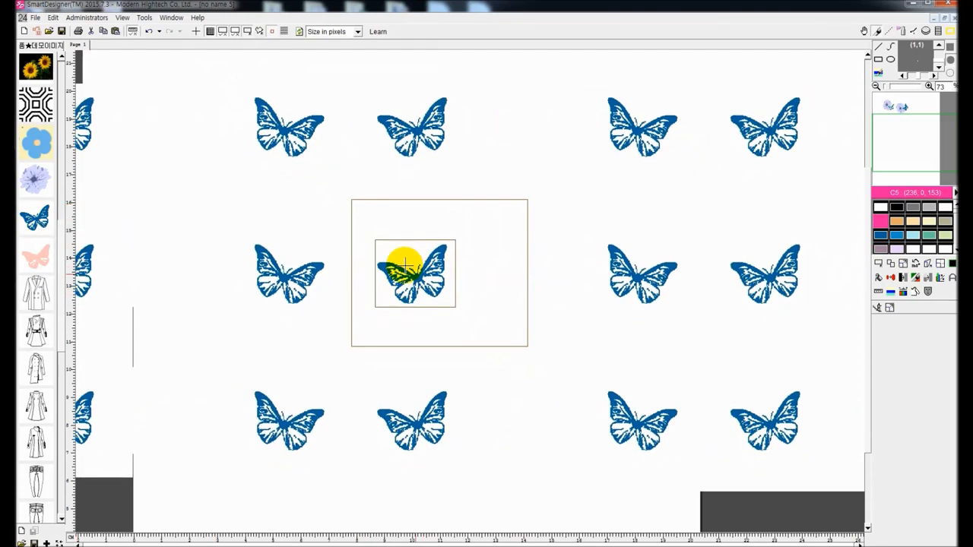
click(379, 221)
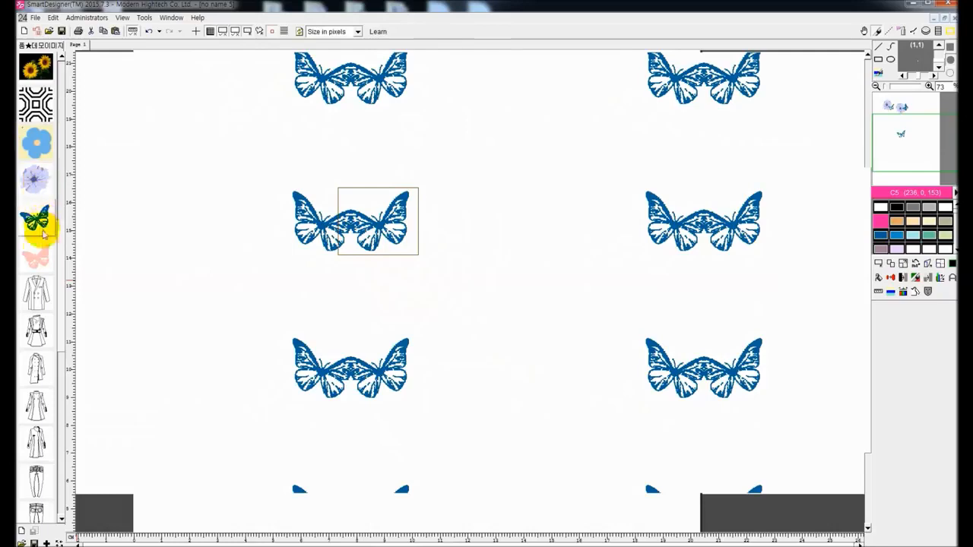
right_click(44, 264)
click(76, 272)
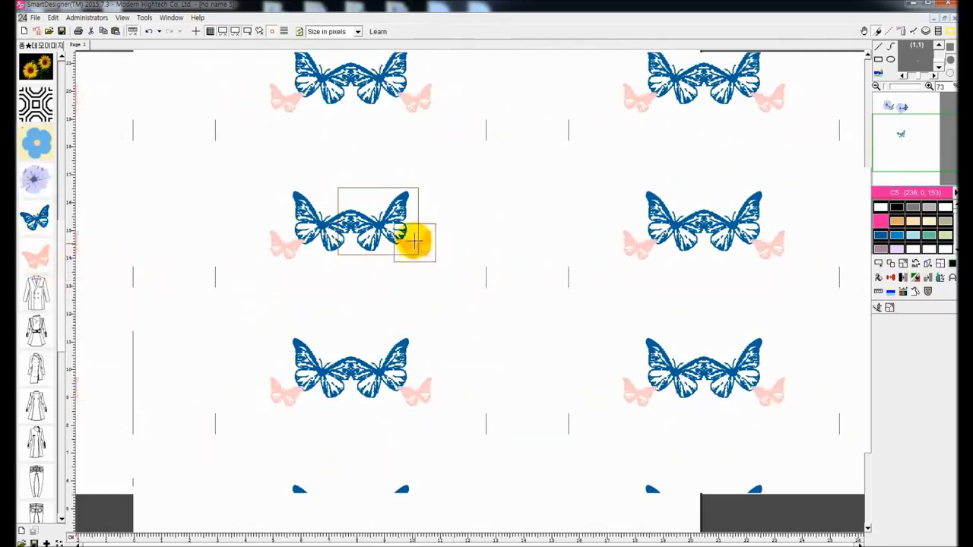
click(409, 235)
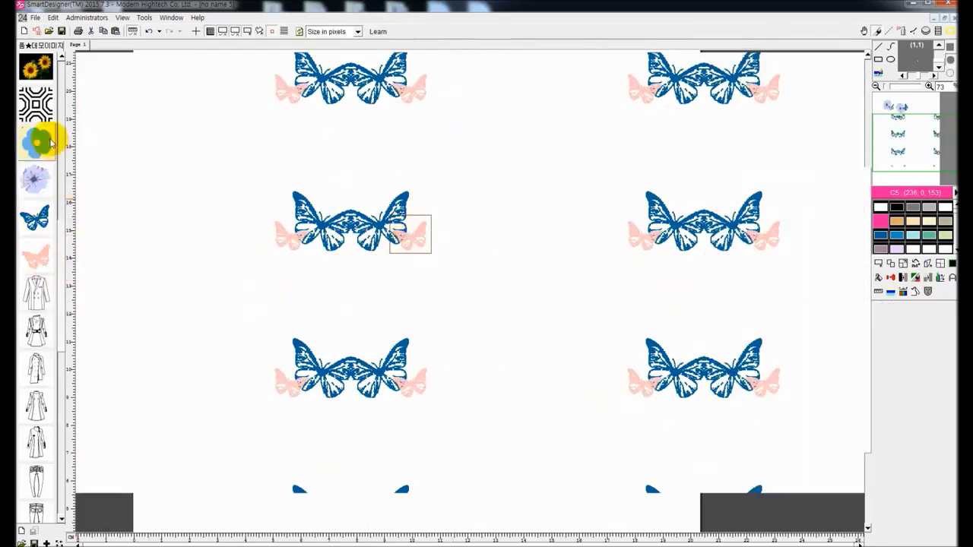
- Place the lavender flower below the butterflies on the repeat area's left edge and turn off repeat drawing
scroll(65, 235, down, 4)
scroll(68, 267, up, 7)
scroll(71, 197, up, 3)
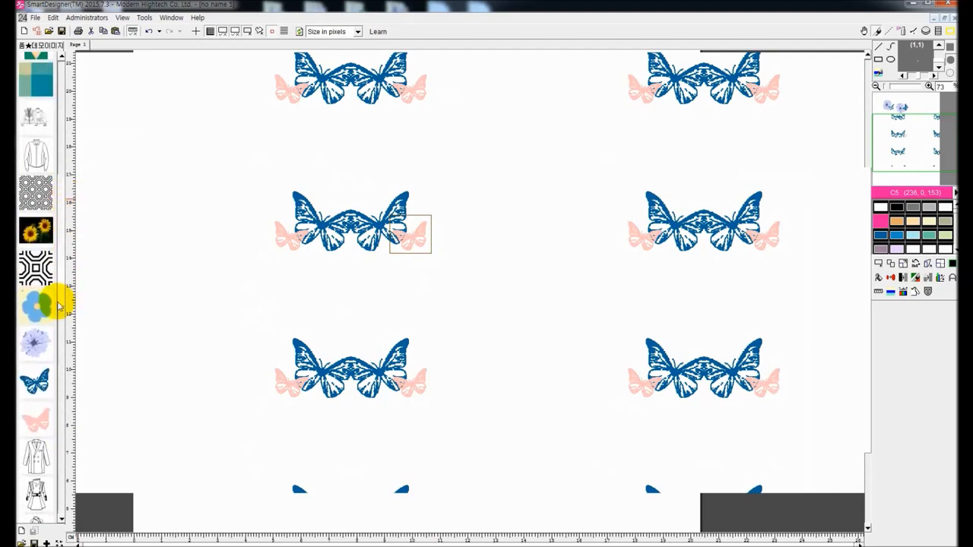
right_click(40, 338)
click(49, 342)
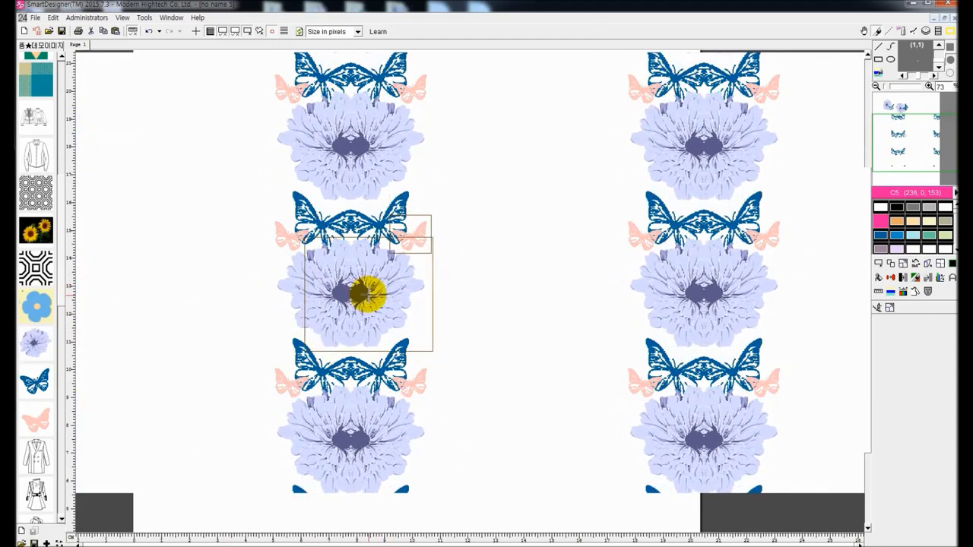
click(269, 31)
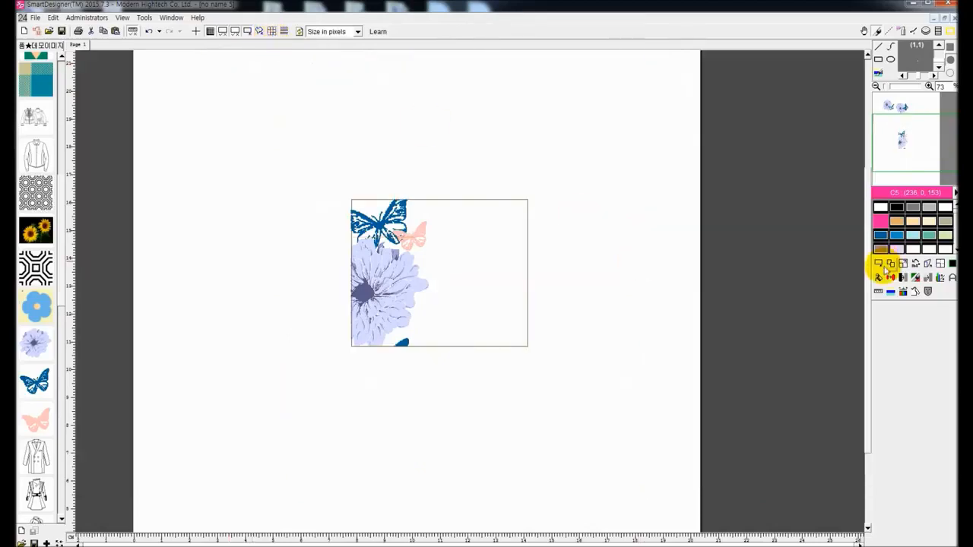
- Try a mirrored repeat of the selected flower-and-butterflies tile across the page, then cancel it
click(940, 266)
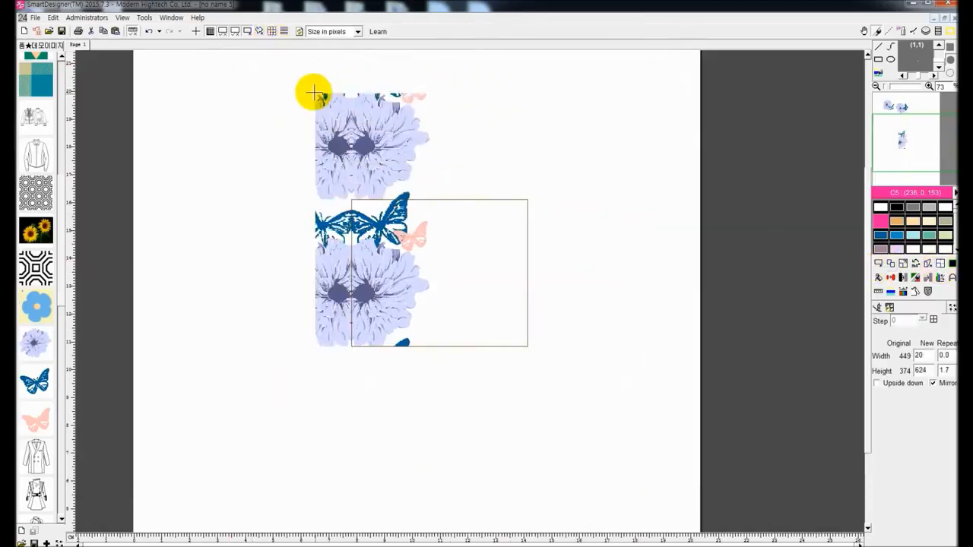
scroll(263, 92, up, 1)
scroll(237, 100, up, 1)
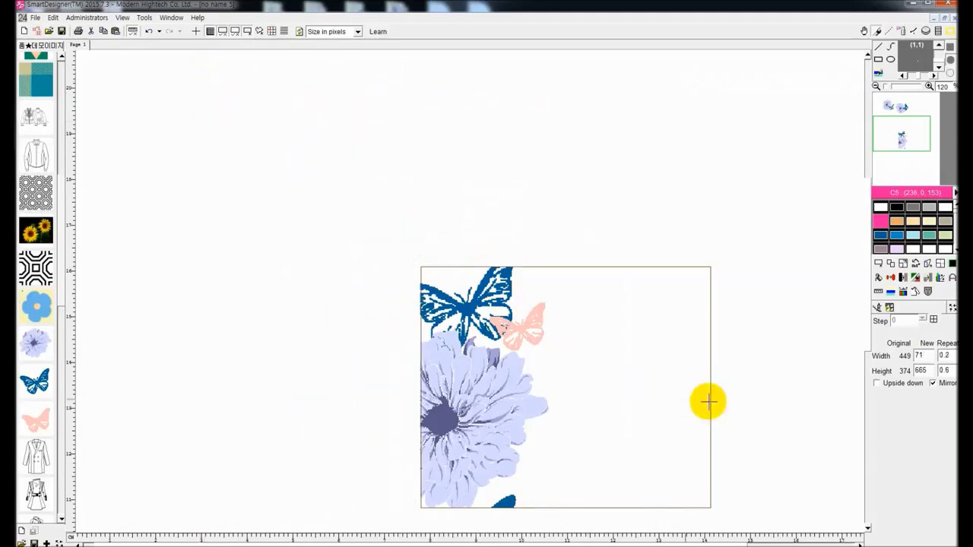
scroll(667, 382, down, 3)
scroll(666, 383, down, 1)
click(666, 403)
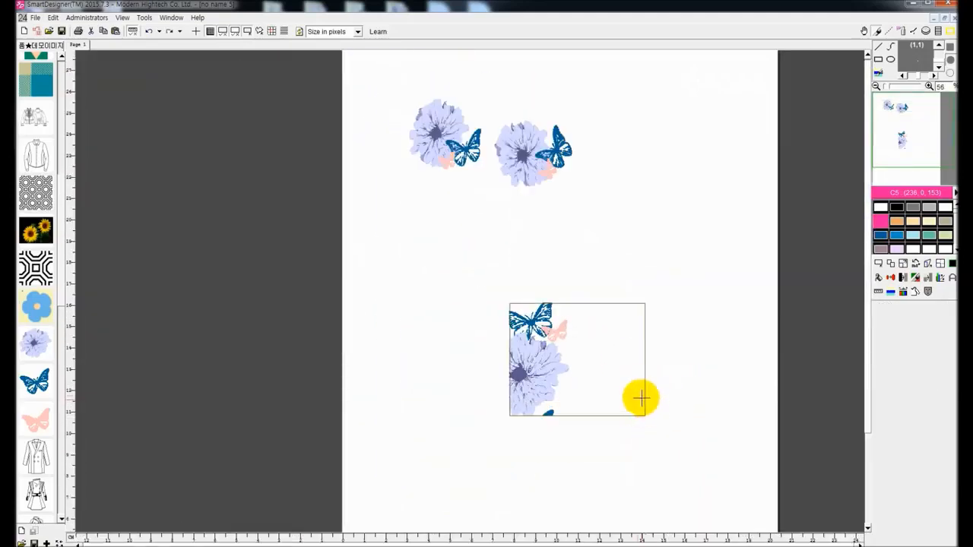
- Undo the placement of the lavender flower and the pink butterfly, and turn repeat drawing off
key(ctrl+z)
scroll(634, 362, down, 3)
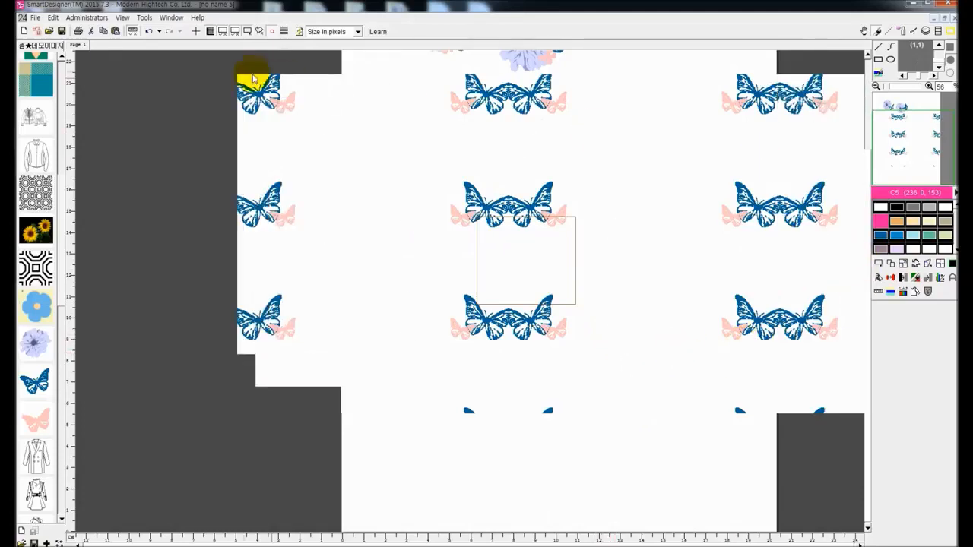
click(266, 33)
scroll(614, 226, up, 3)
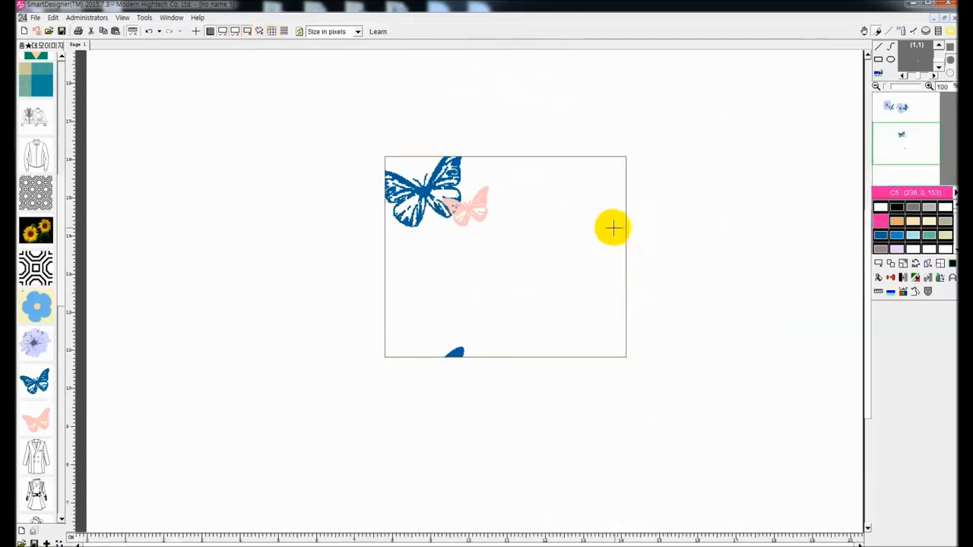
key(ctrl+z)
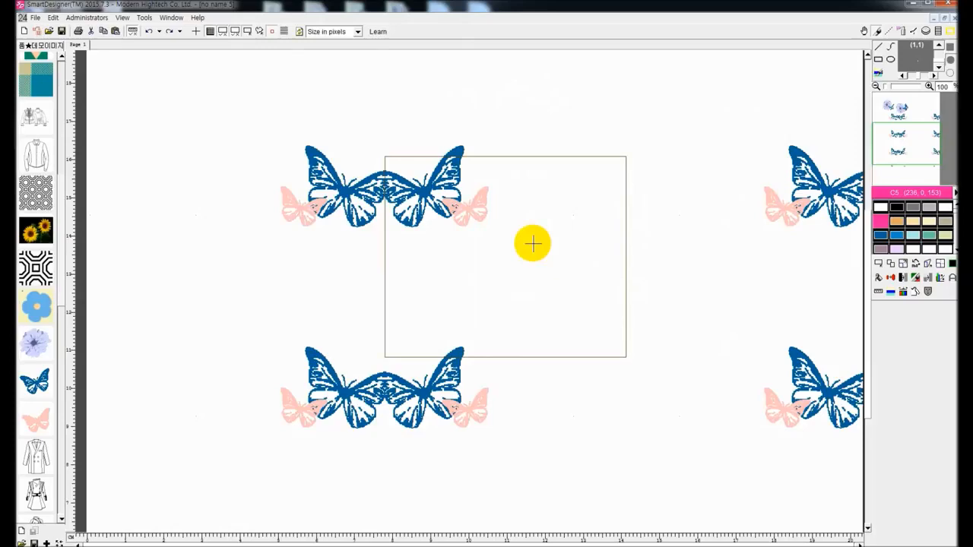
key(ctrl+z)
scroll(501, 243, down, 5)
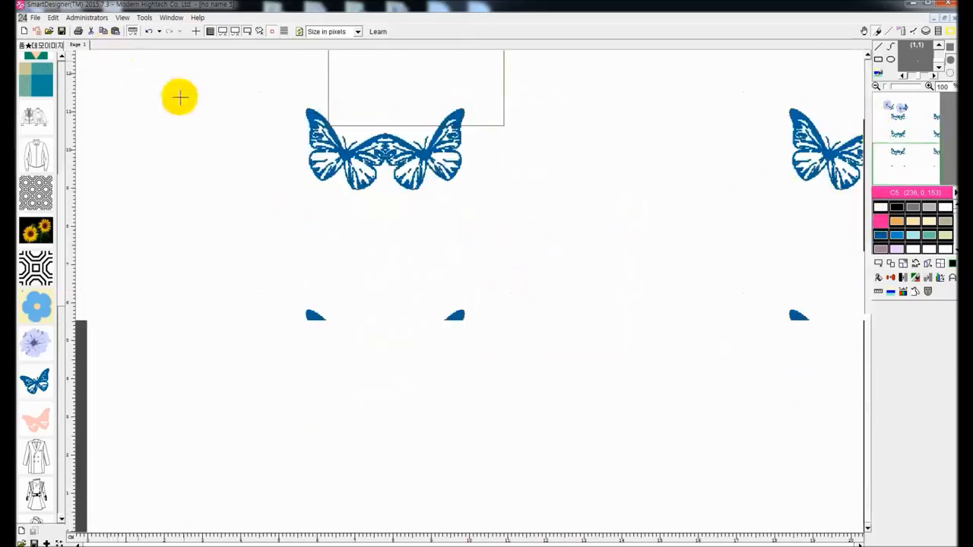
scroll(402, 132, up, 3)
ctrl+scroll(402, 135, down, 3)
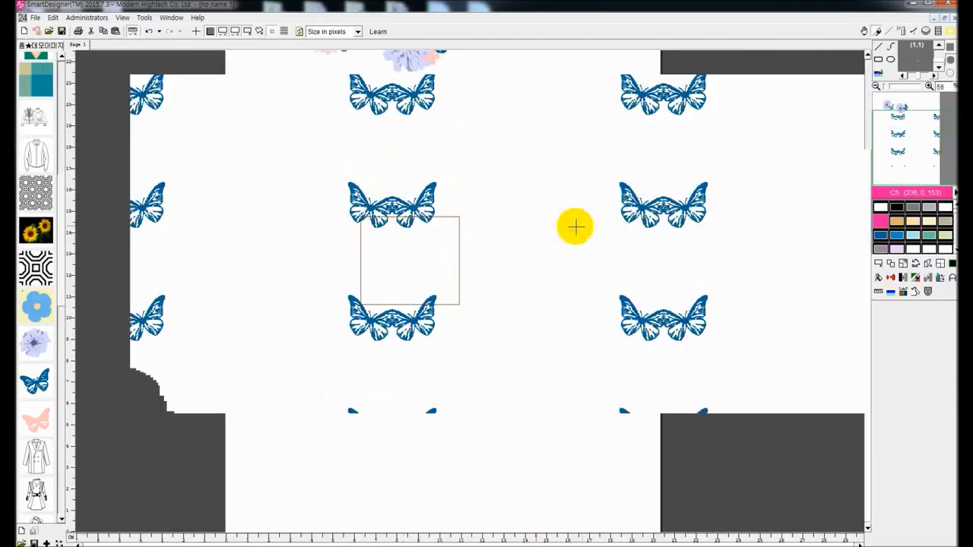
click(272, 32)
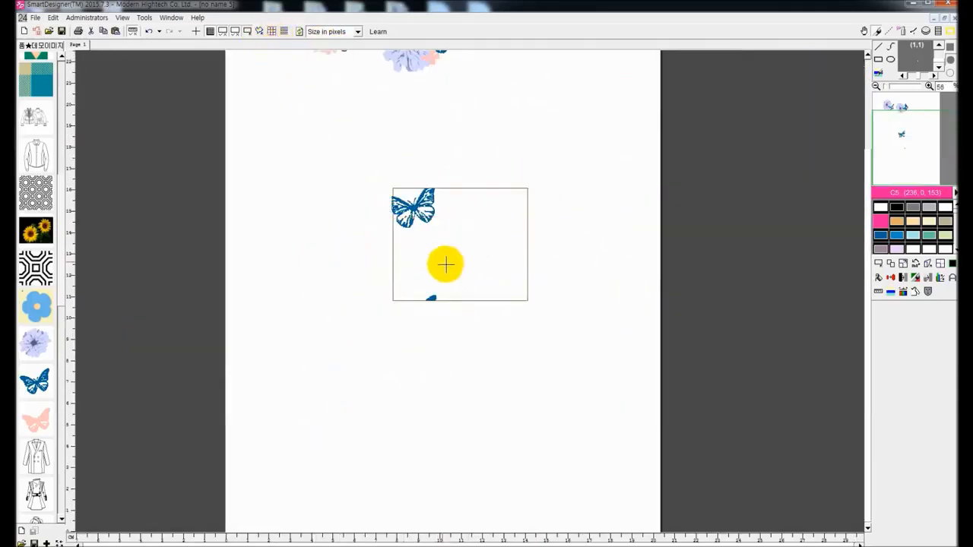
- Clear the motifs outside the selected rectangle and the remaining blue butterfly inside it
click(878, 263)
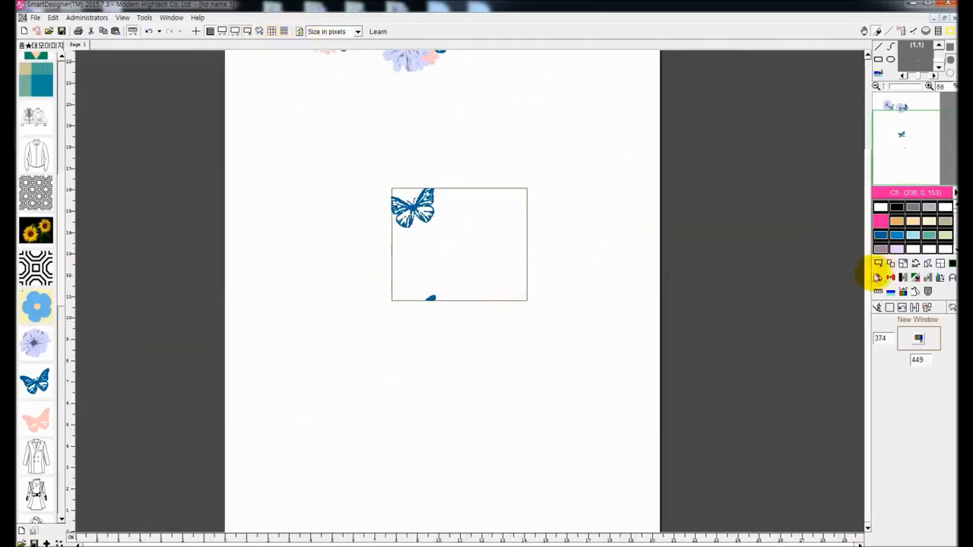
click(951, 263)
click(896, 347)
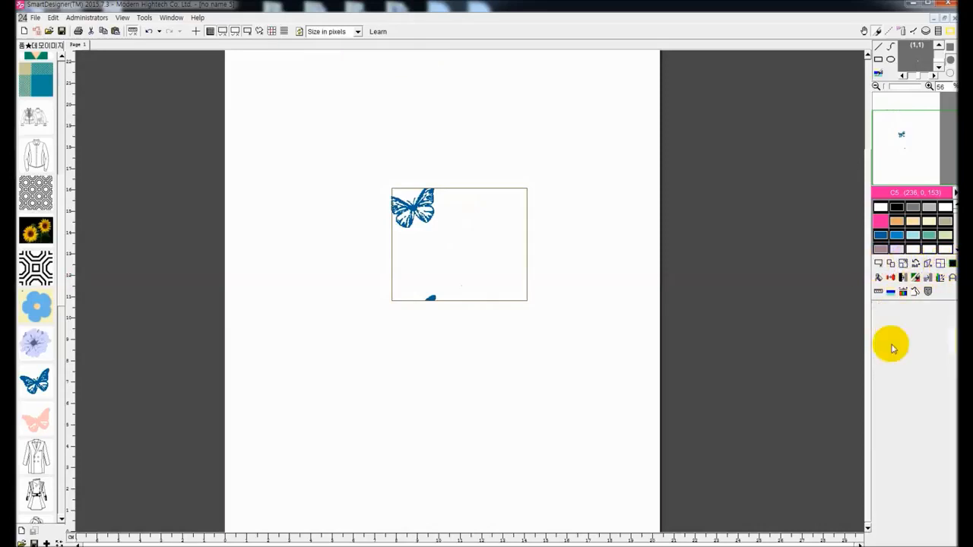
click(950, 263)
click(907, 342)
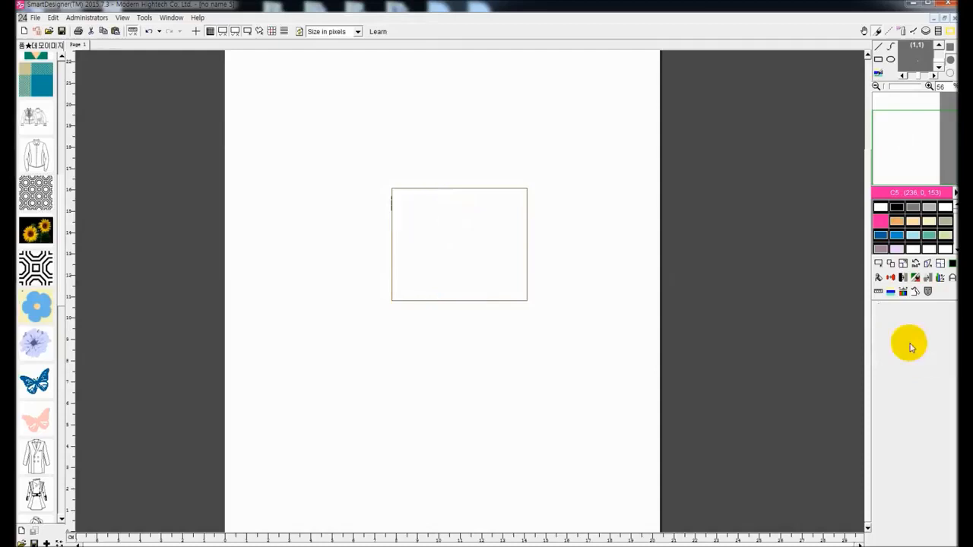
scroll(408, 227, up, 1)
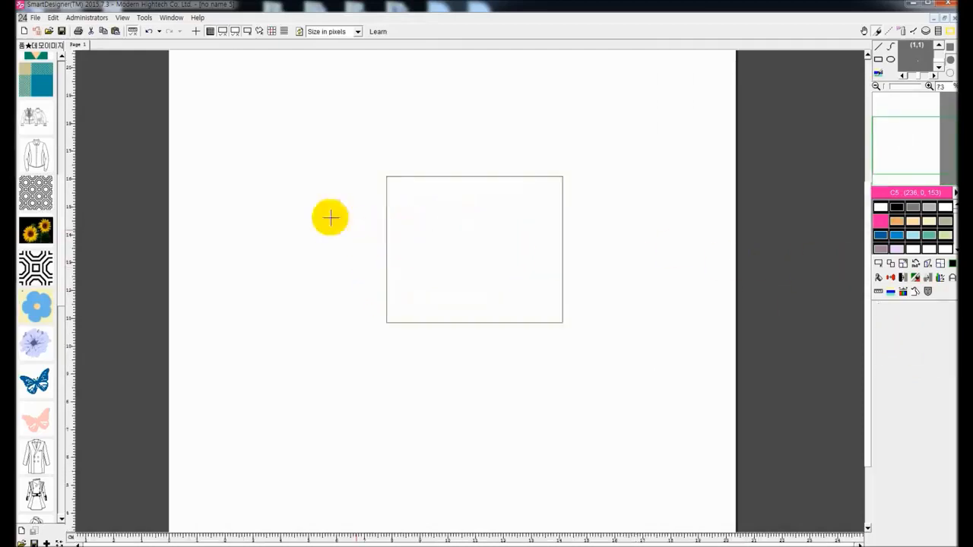
- Turn on repeat drawing for the empty rectangle and place the lavender flower fully inside its upper-left part
click(272, 31)
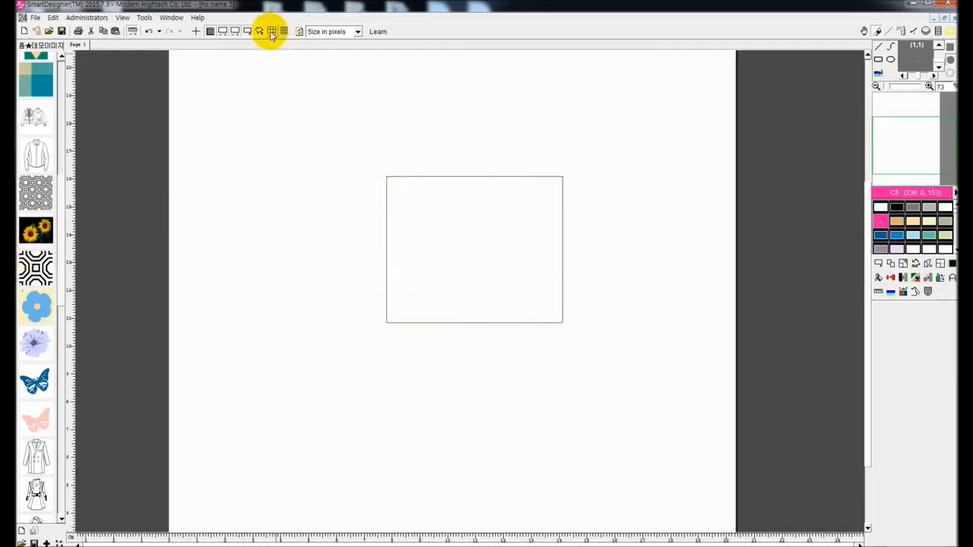
right_click(41, 348)
click(51, 349)
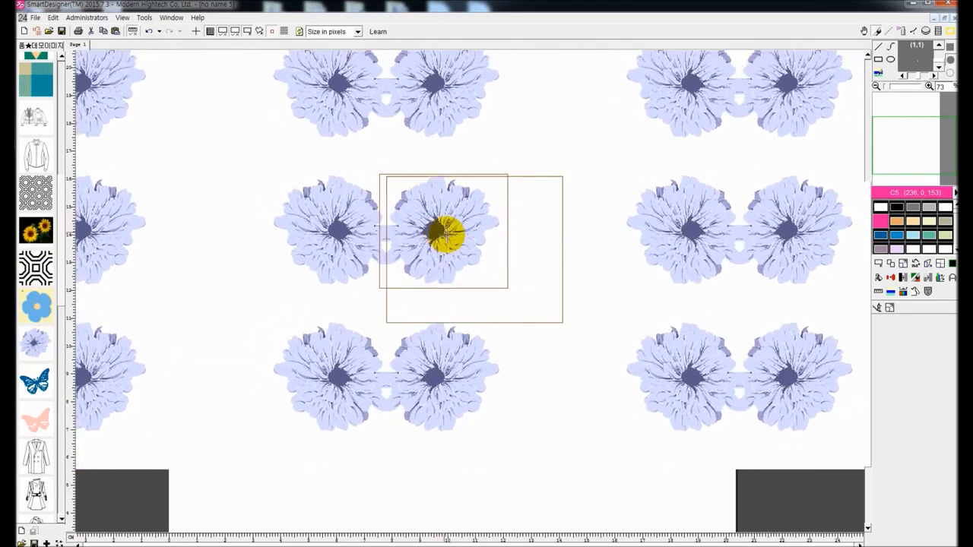
click(447, 234)
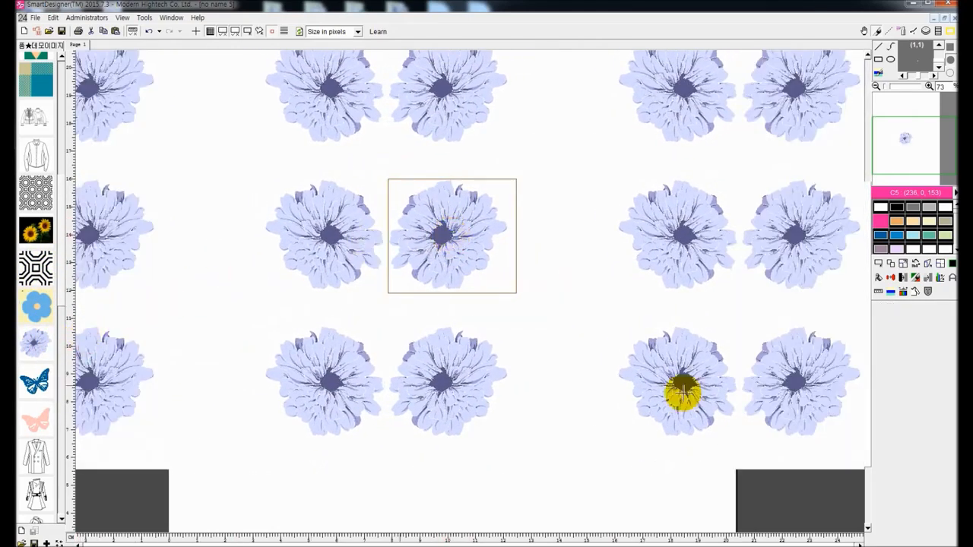
- Place the blue butterfly over the lavender flower's lower-right petals and turn off repeat drawing
click(940, 264)
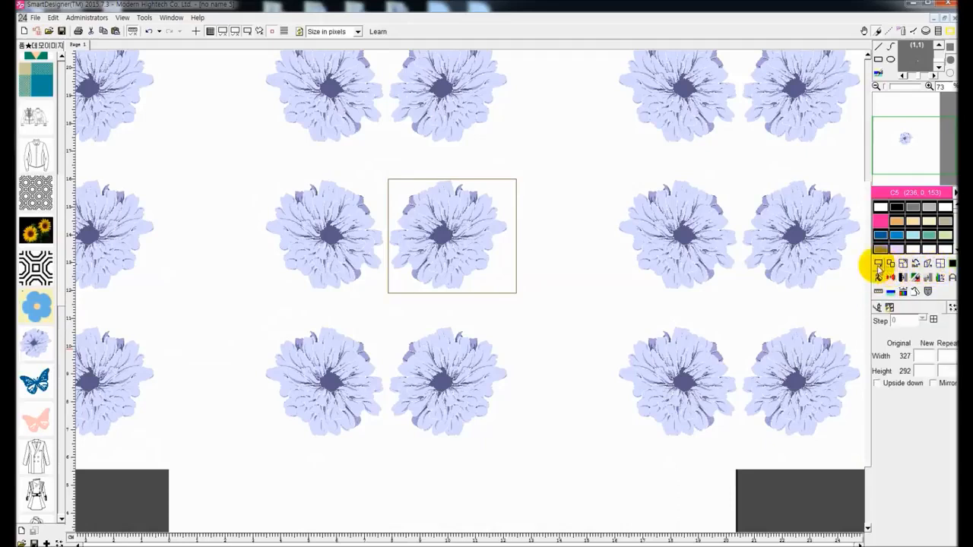
click(878, 265)
drag(42, 363, 477, 261)
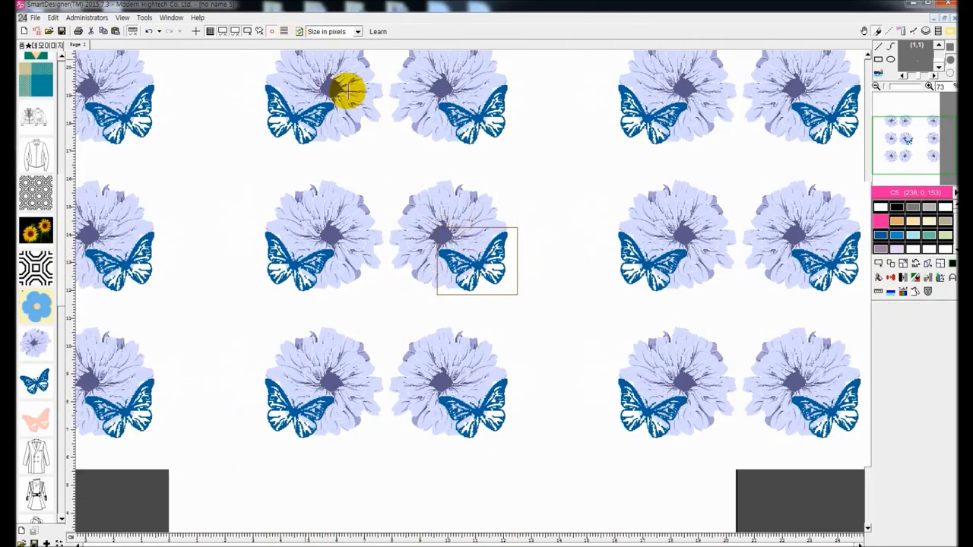
click(271, 32)
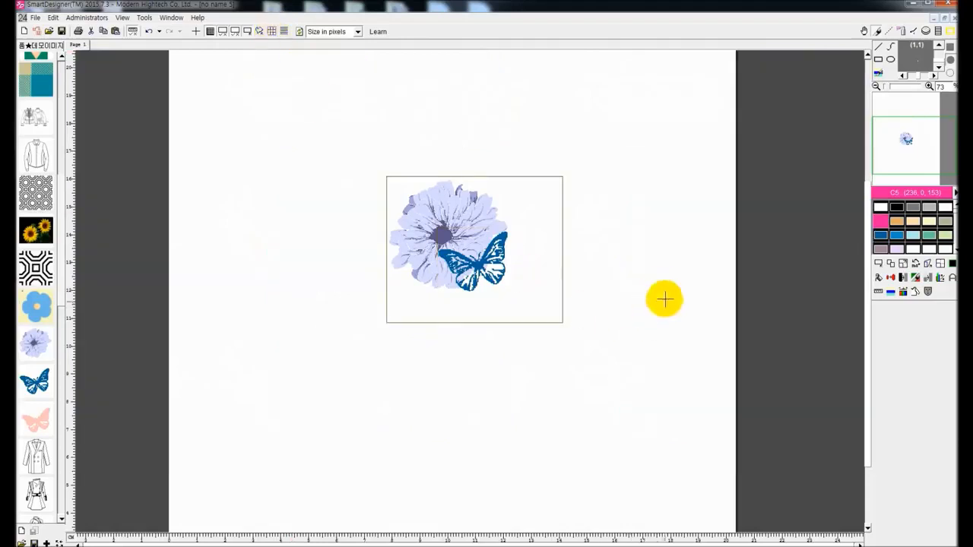
- Try a mirrored repeat of the flower-and-single-butterfly tile, extending it upwards, then cancel it
scroll(760, 292, down, 1)
click(940, 263)
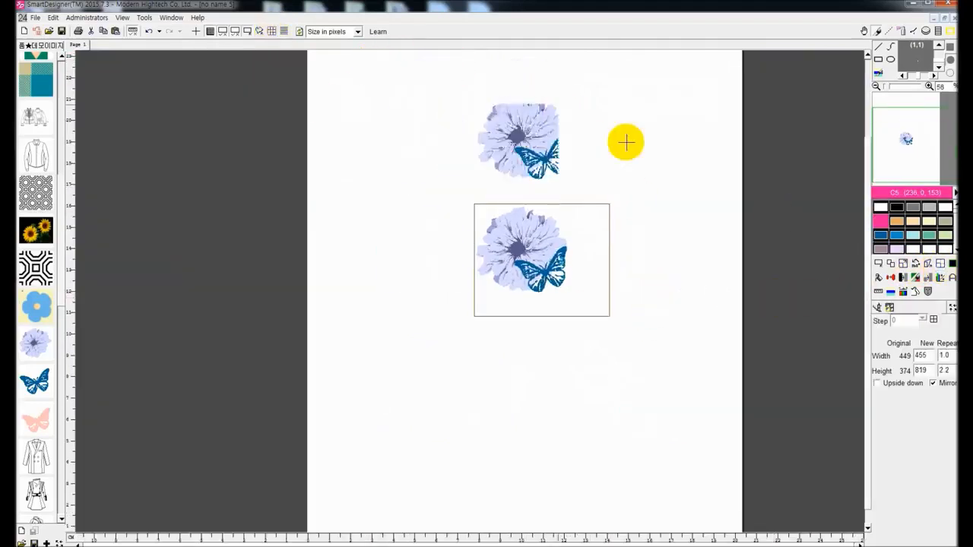
click(878, 307)
scroll(637, 224, up, 1)
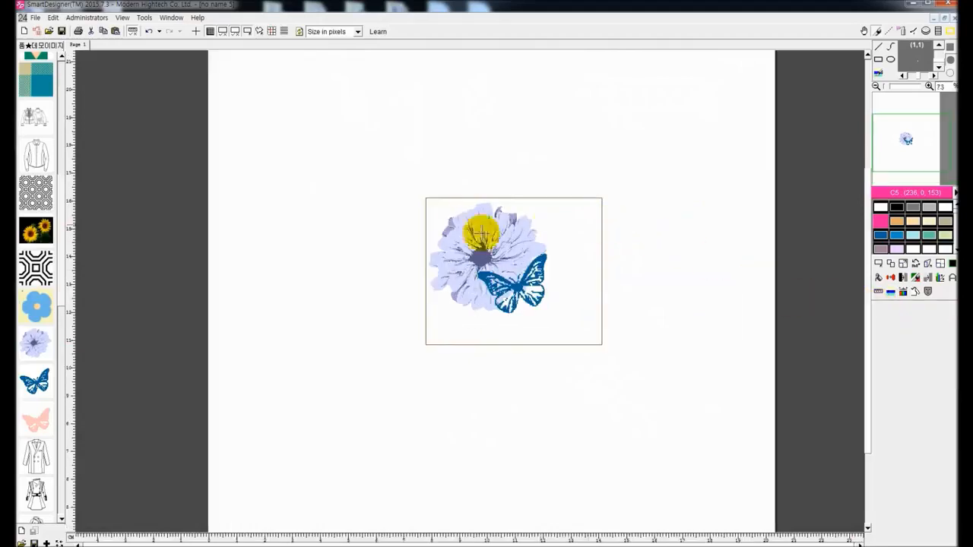
scroll(441, 230, down, 1)
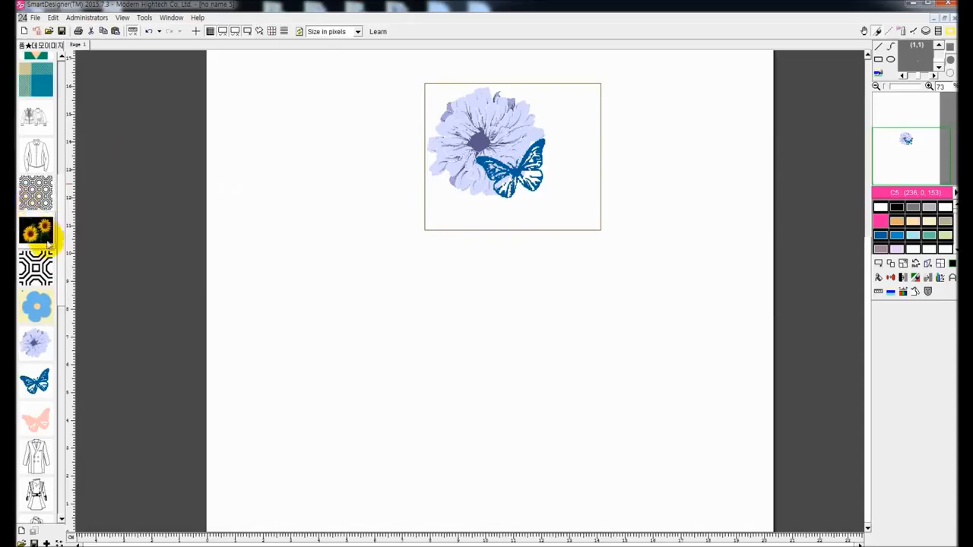
- Generate repeats of the blue flower image with half-drop steps 0, 1/4, 1/2, 3/4 and half-shift steps 0, 1/4, 1/3, 1/2, 2/3, 3/4
right_click(38, 277)
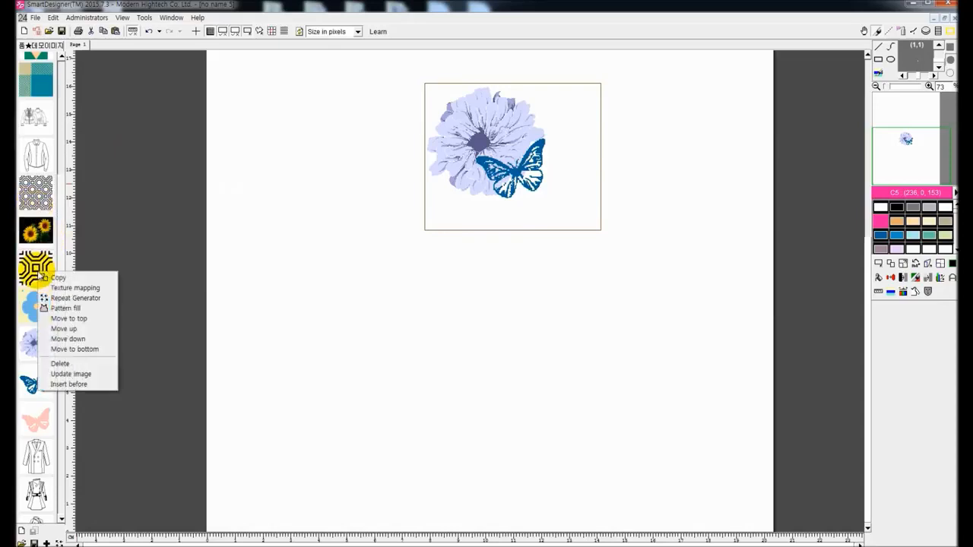
click(31, 300)
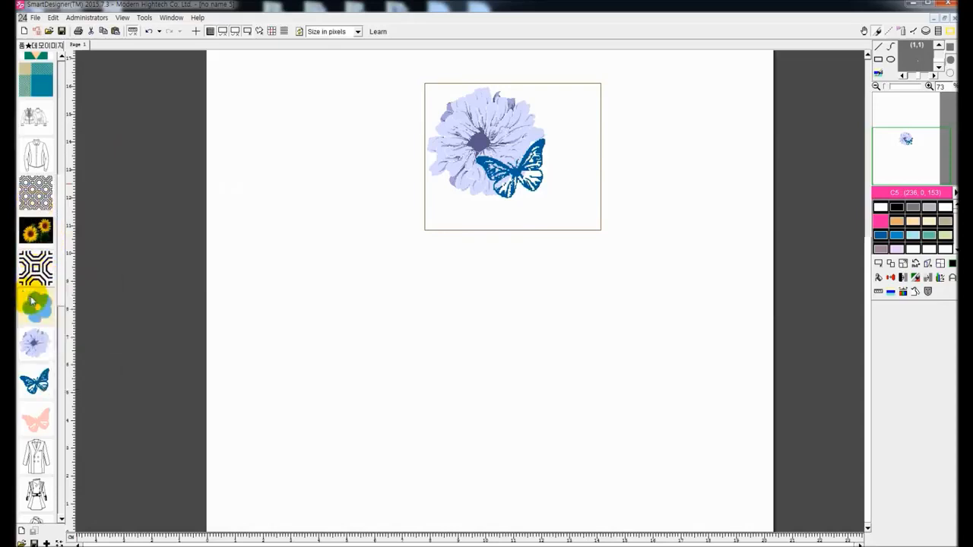
right_click(29, 298)
click(64, 322)
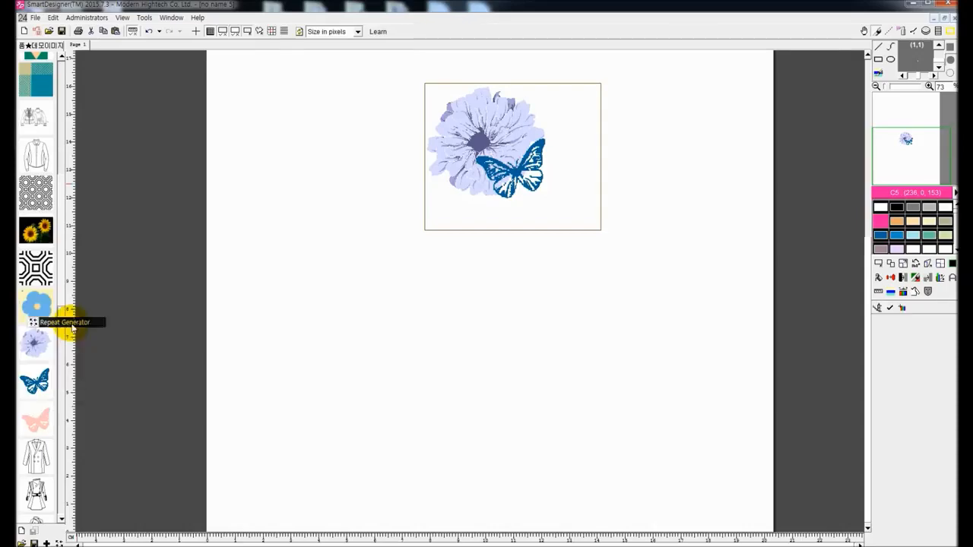
click(890, 313)
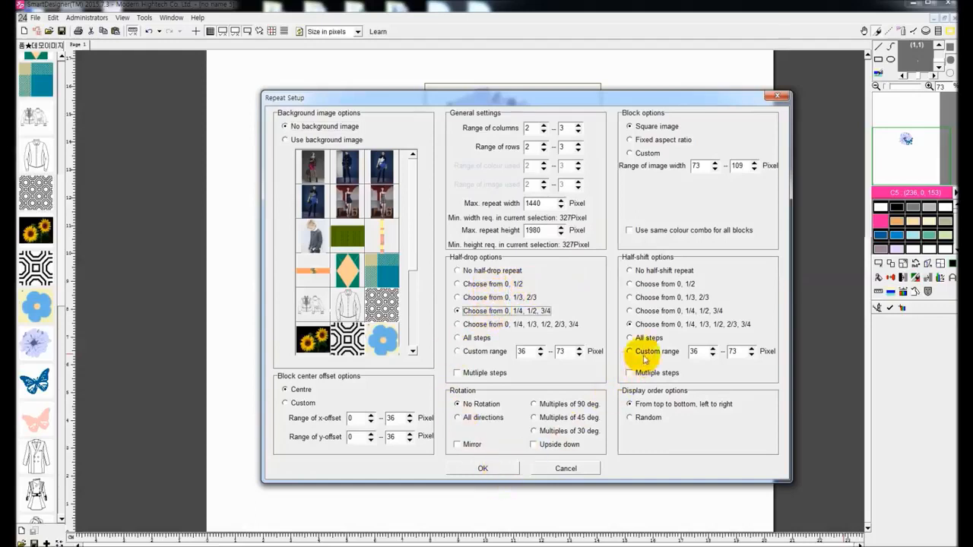
click(482, 468)
- Show the generated repeats in a 9 x 5 grid and go through them to page 4
click(443, 141)
click(345, 18)
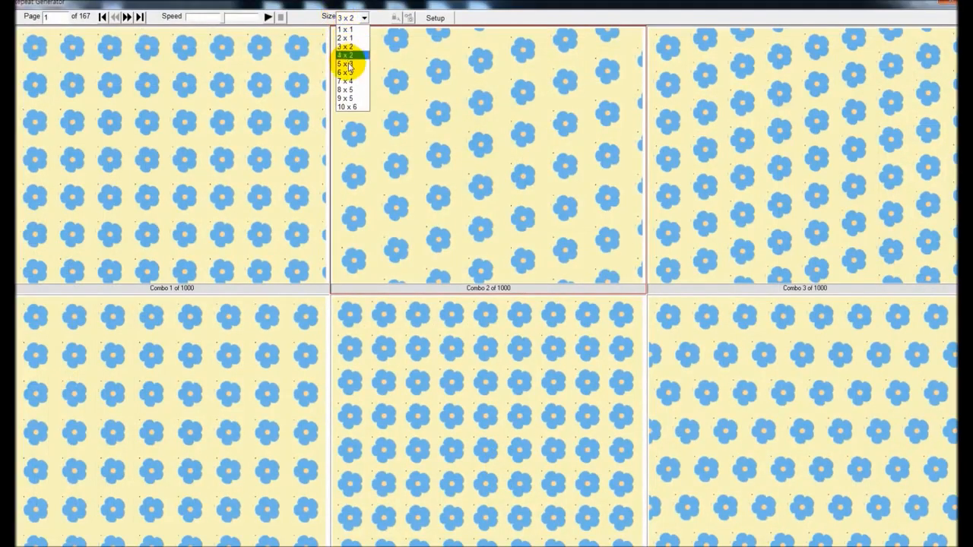
click(346, 98)
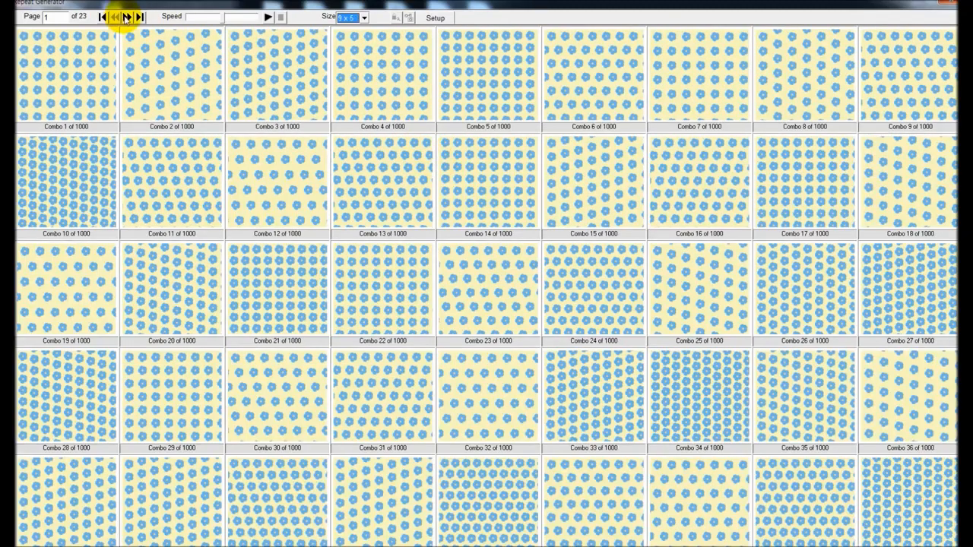
click(127, 17)
click(127, 17)
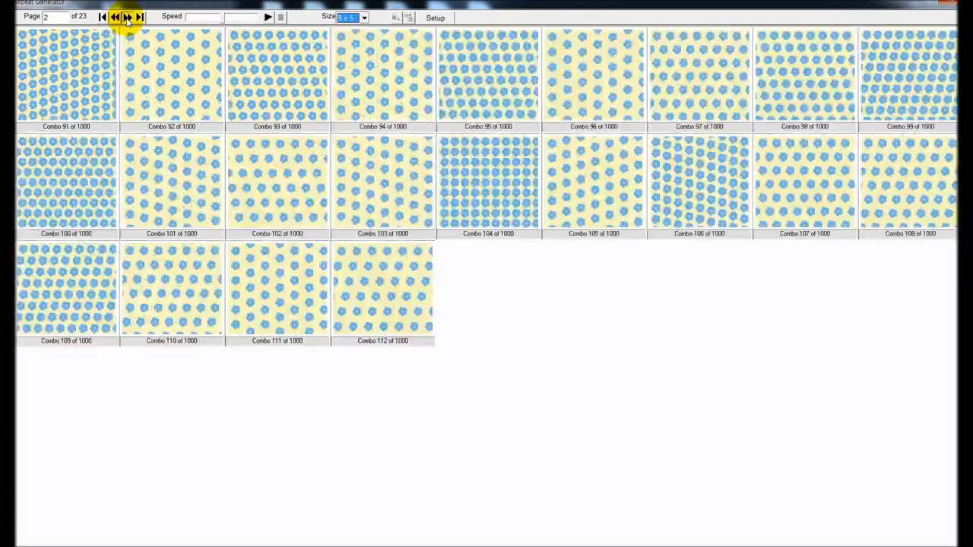
click(127, 17)
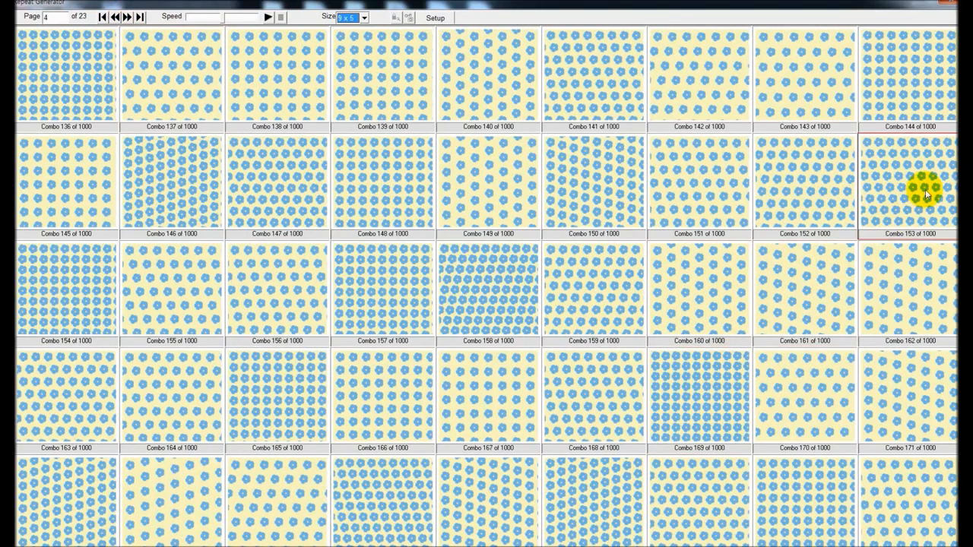
- Preview Combo 158 and bring its repeat block onto the page below the flower motif
right_click(495, 287)
click(496, 288)
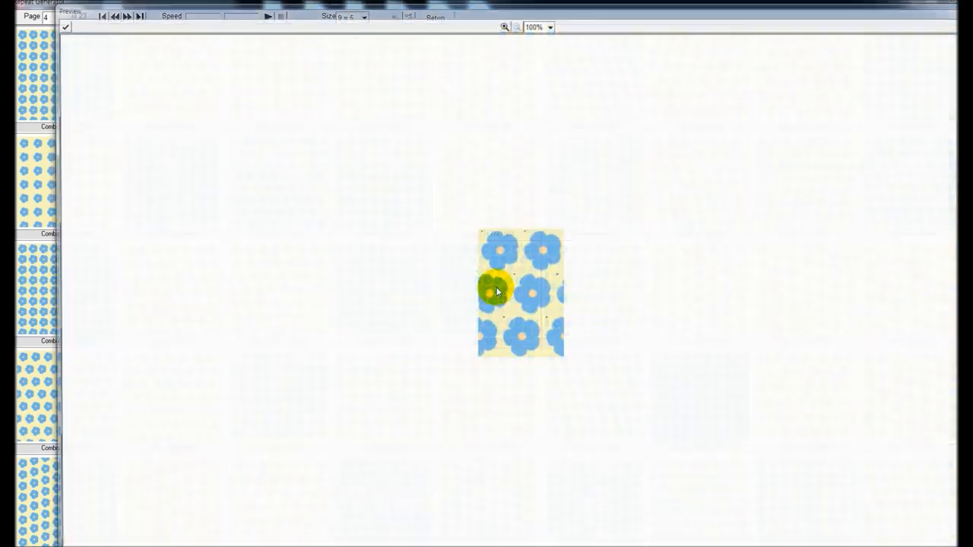
click(59, 24)
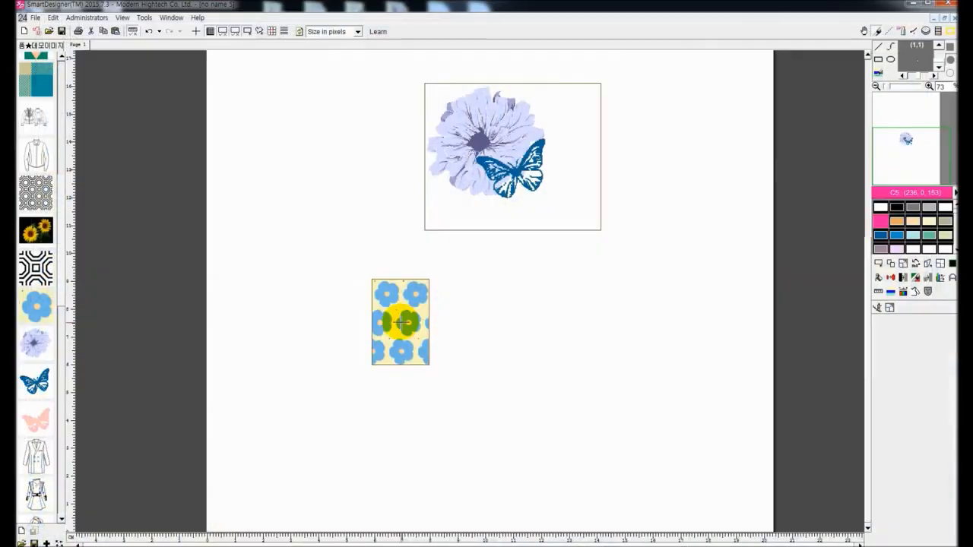
- Try repeating the blue flower block across the lower part of the page
click(943, 263)
drag(389, 393, 666, 516)
drag(601, 358, 448, 256)
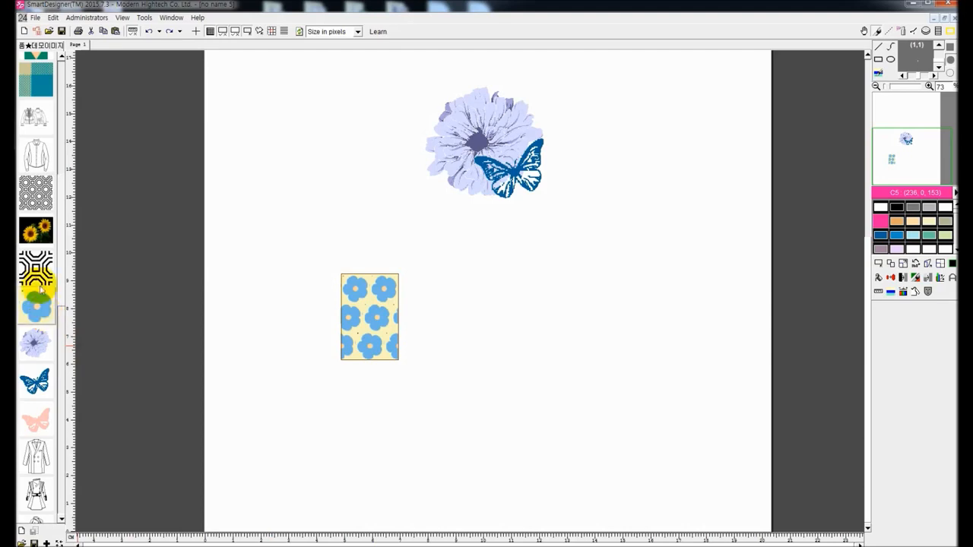
- Copy the octagon pattern from the image list and place it beside the blue flower block
right_click(35, 200)
click(48, 204)
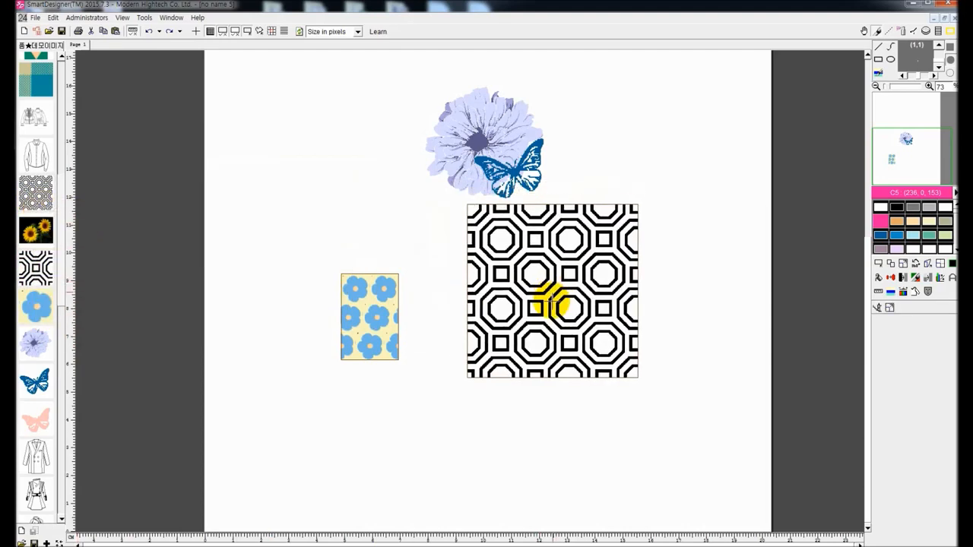
click(590, 339)
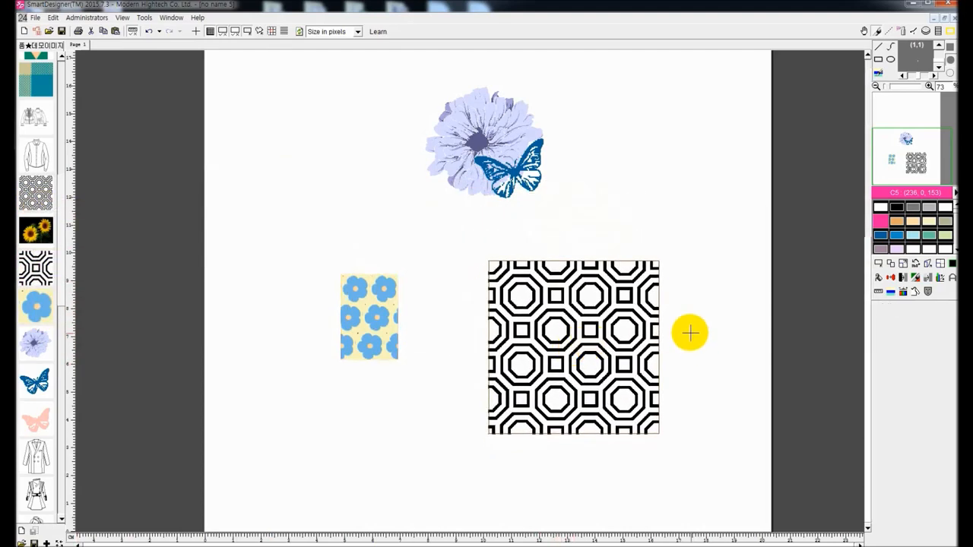
- Outline a repeat block on the octagon pattern, placing its four corners in the centres of four small squares around one central square
scroll(691, 332, up, 3)
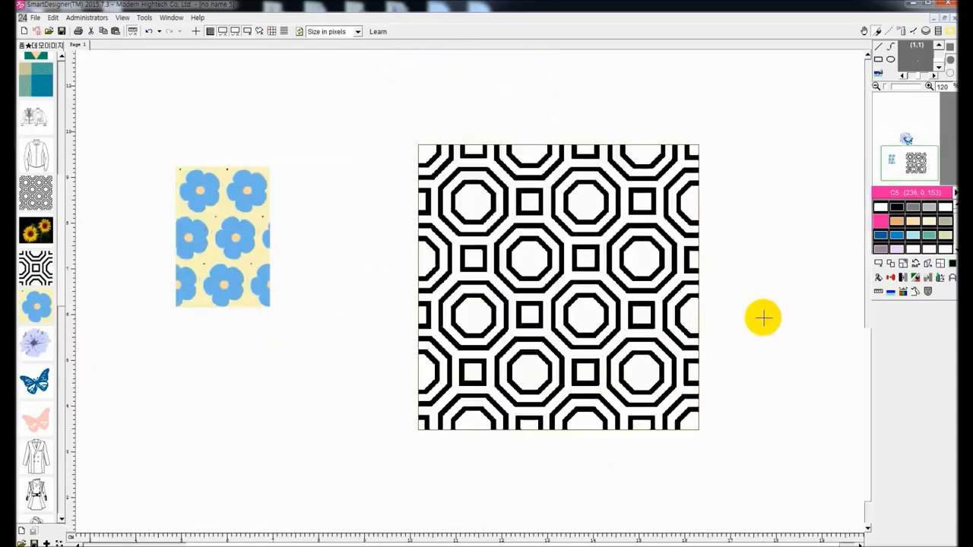
click(927, 264)
click(914, 308)
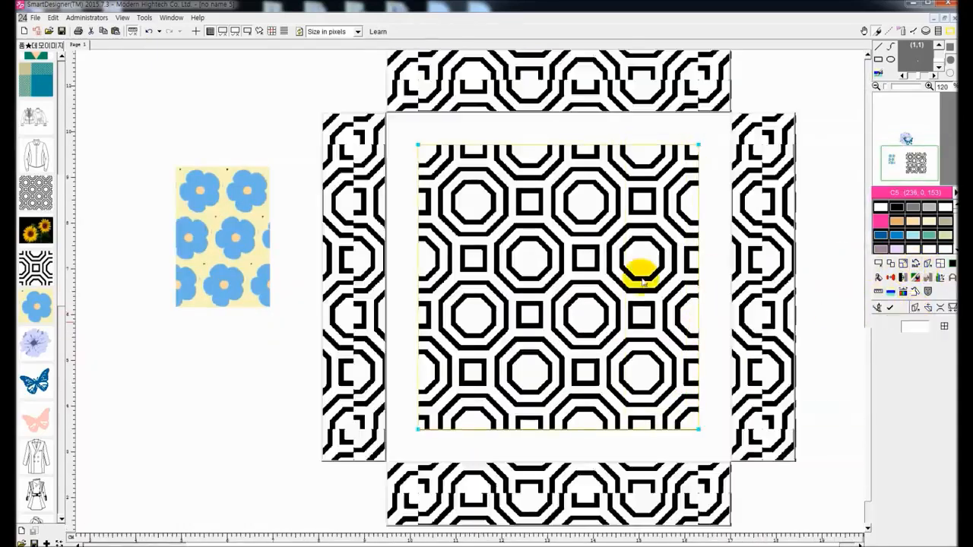
drag(417, 144, 471, 259)
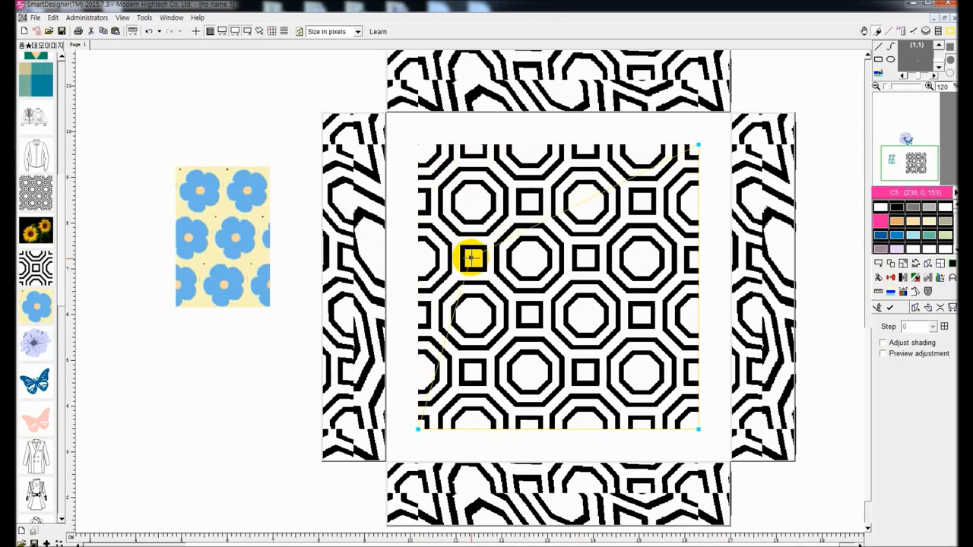
drag(698, 145, 585, 258)
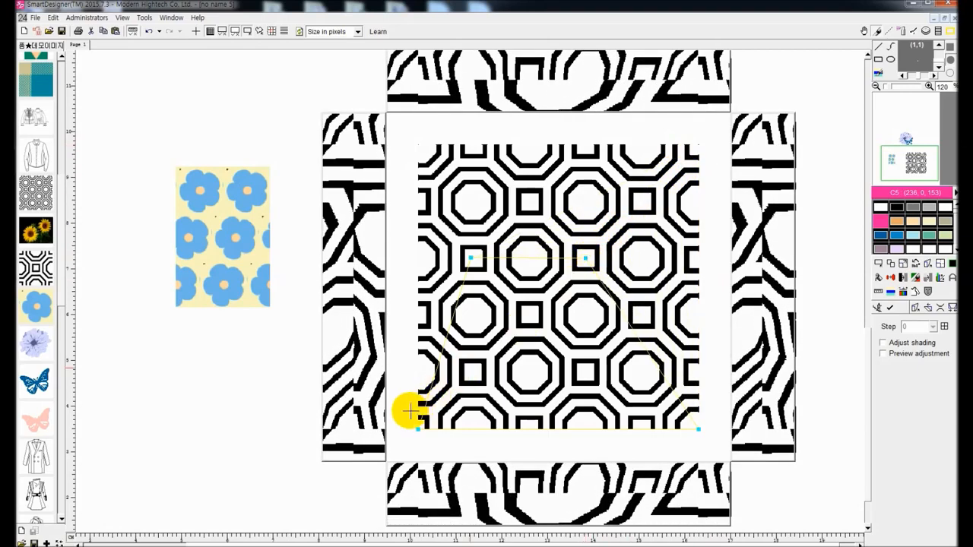
drag(417, 430, 471, 371)
drag(697, 428, 584, 372)
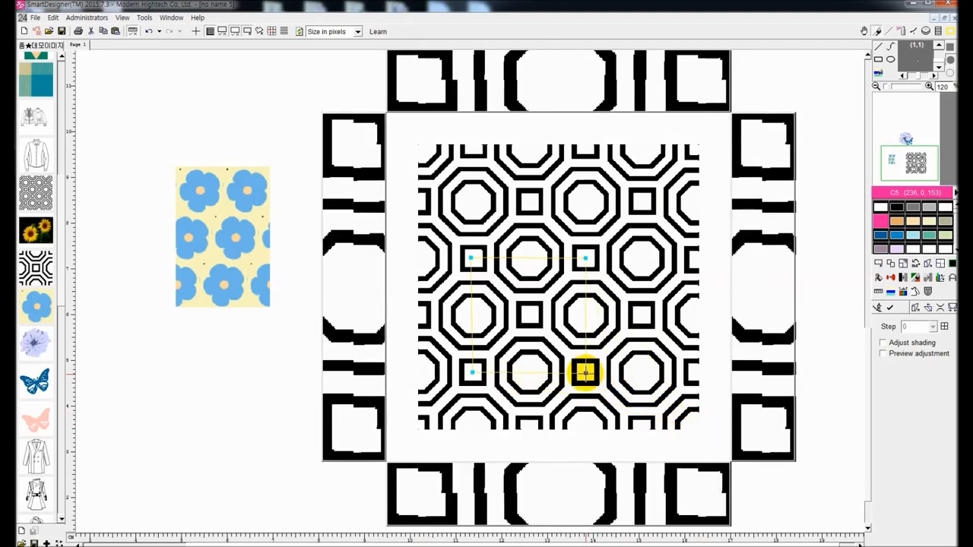
- Fine-tune the repeat block's corner points so its edges run straight and line up with the small square centres
scroll(609, 340, up, 3)
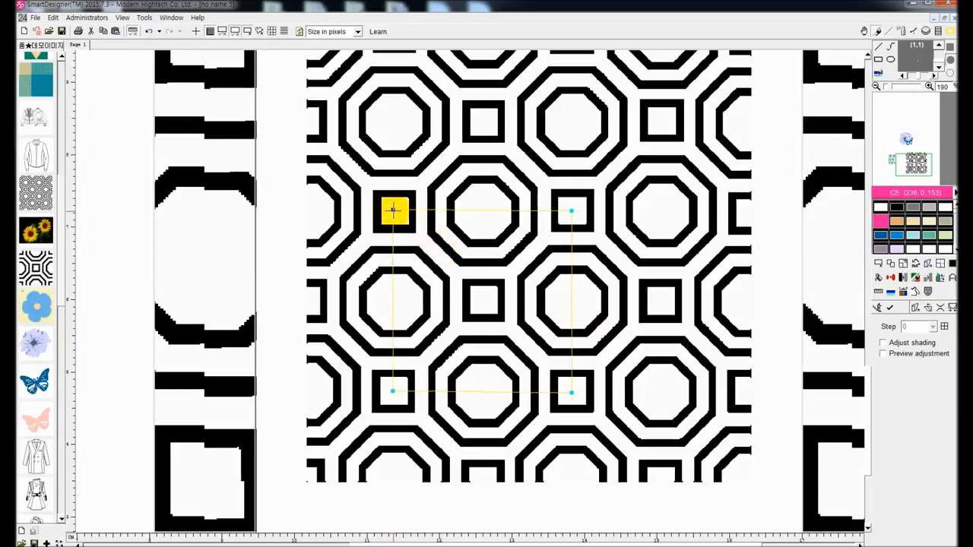
drag(393, 209, 395, 211)
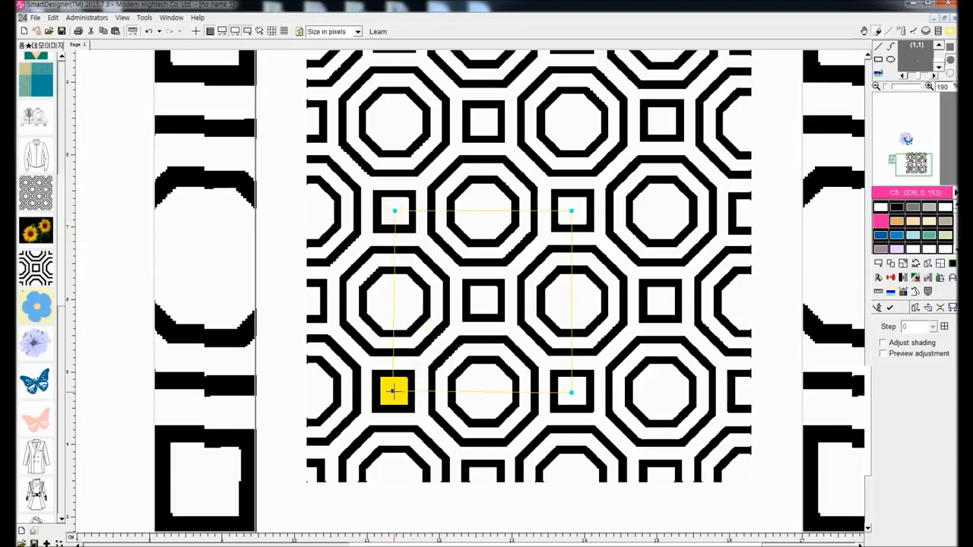
drag(395, 390, 394, 392)
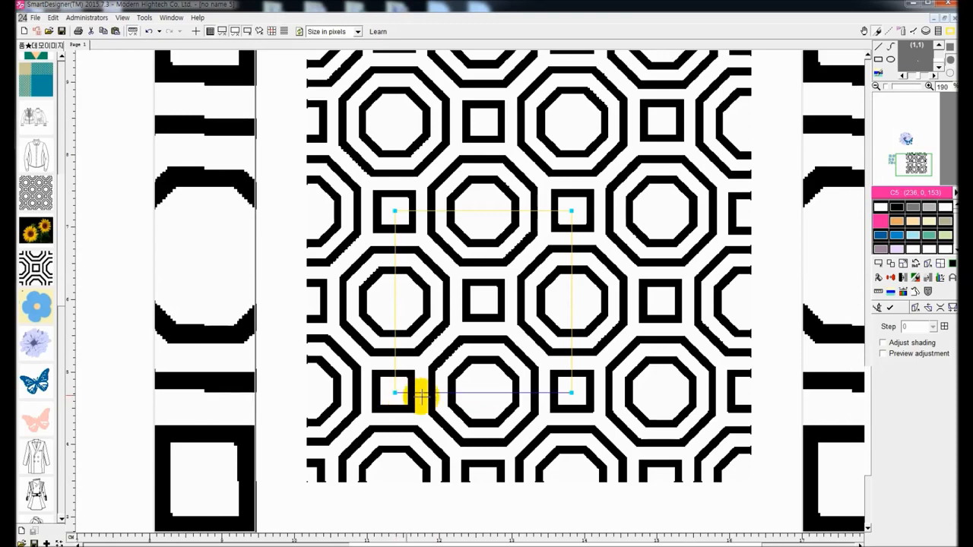
scroll(589, 377, down, 2)
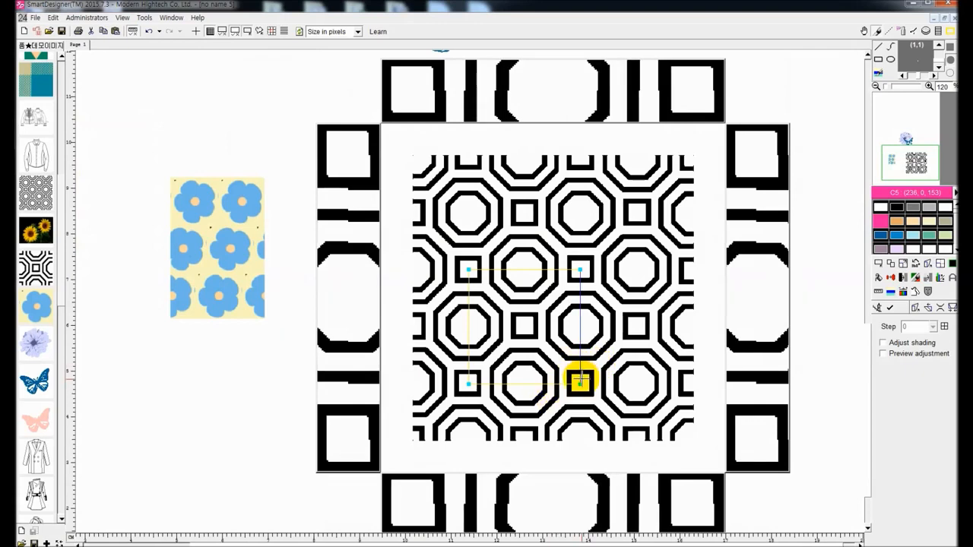
scroll(580, 386, up, 4)
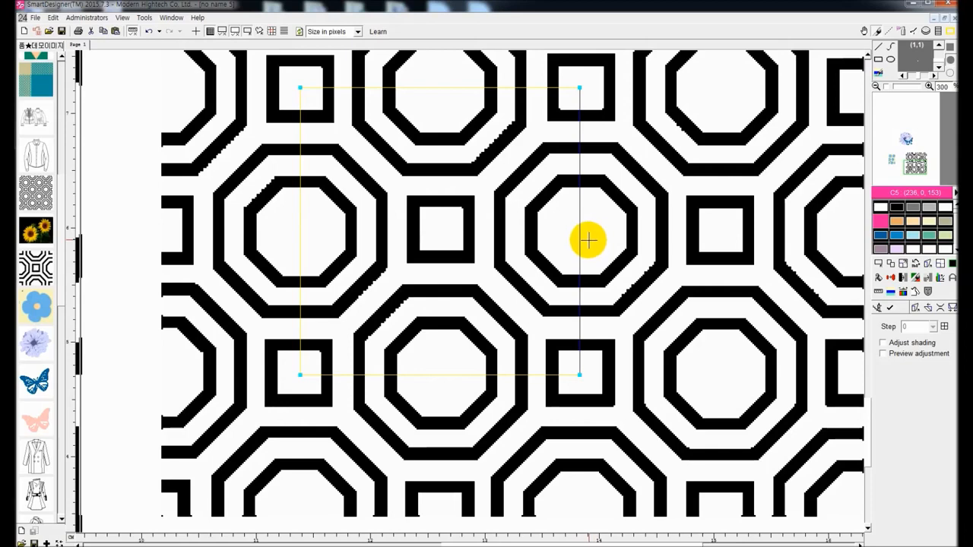
- Extract the outlined repeat block and place it in the upper corner of the page above the flower motif
scroll(423, 289, down, 4)
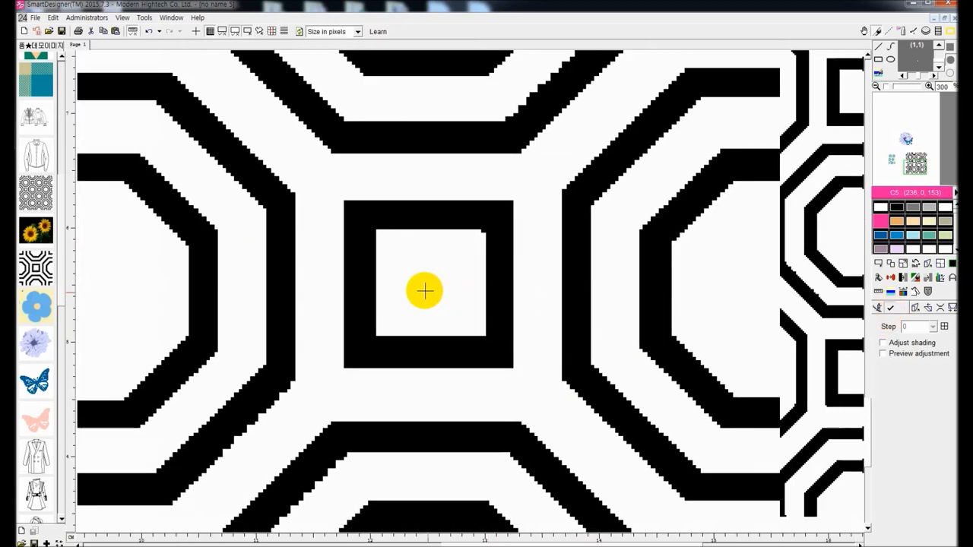
scroll(351, 250, down, 2)
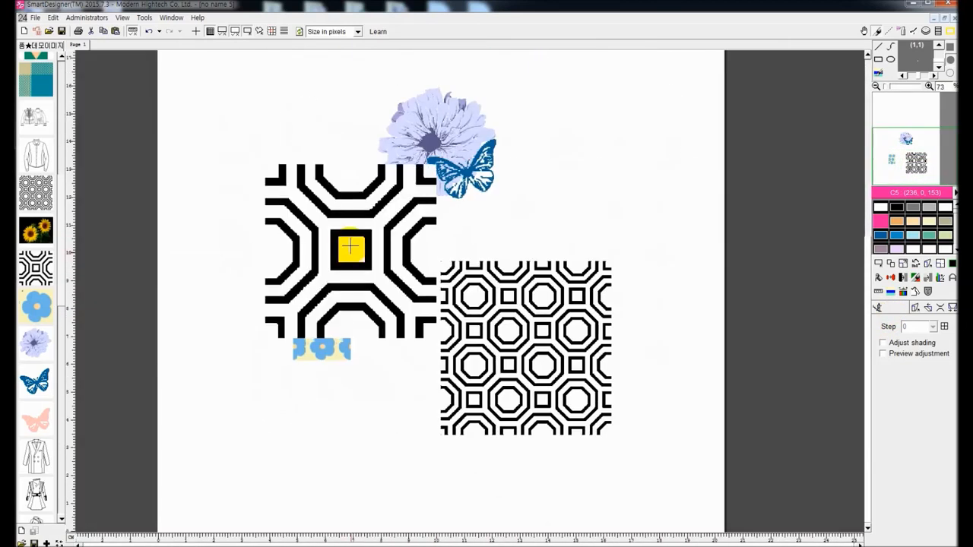
scroll(340, 242, up, 3)
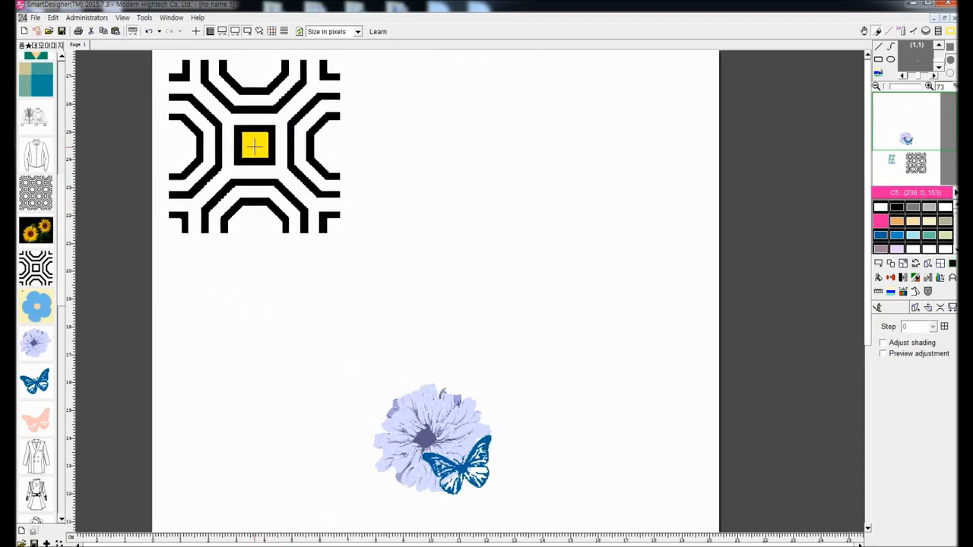
click(253, 144)
- Try repeating the extracted octagon block across the upper part of the page, and undo the repeat
click(942, 269)
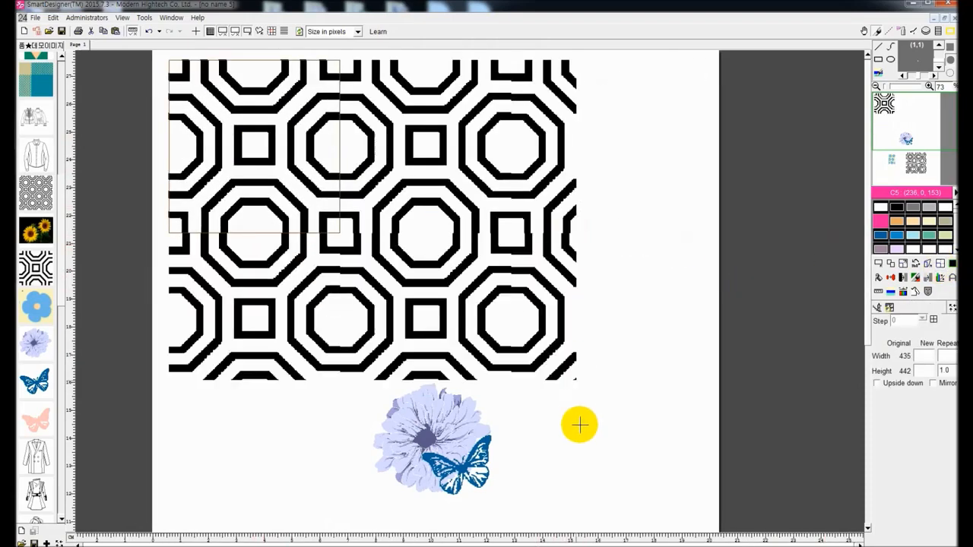
scroll(646, 494, down, 5)
scroll(652, 480, up, 2)
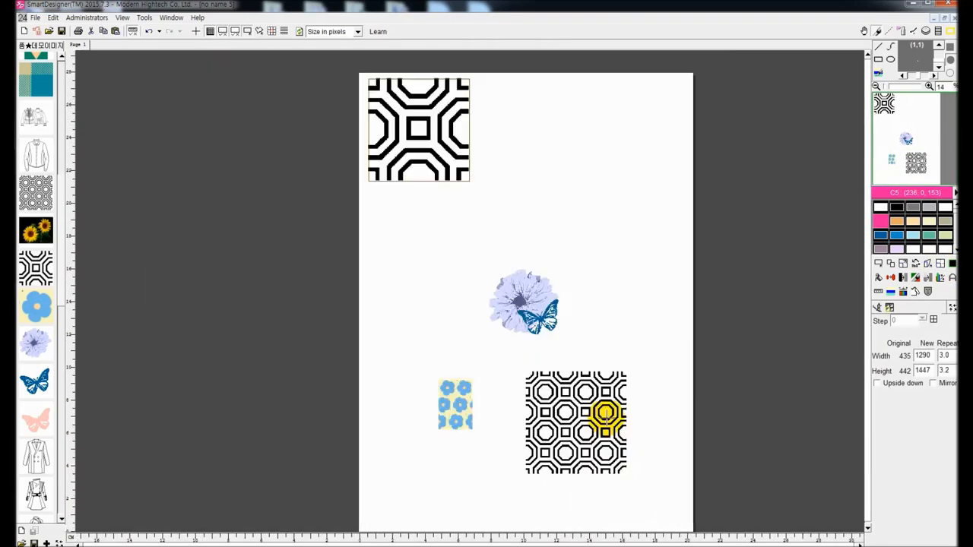
click(580, 265)
key(ctrl+z)
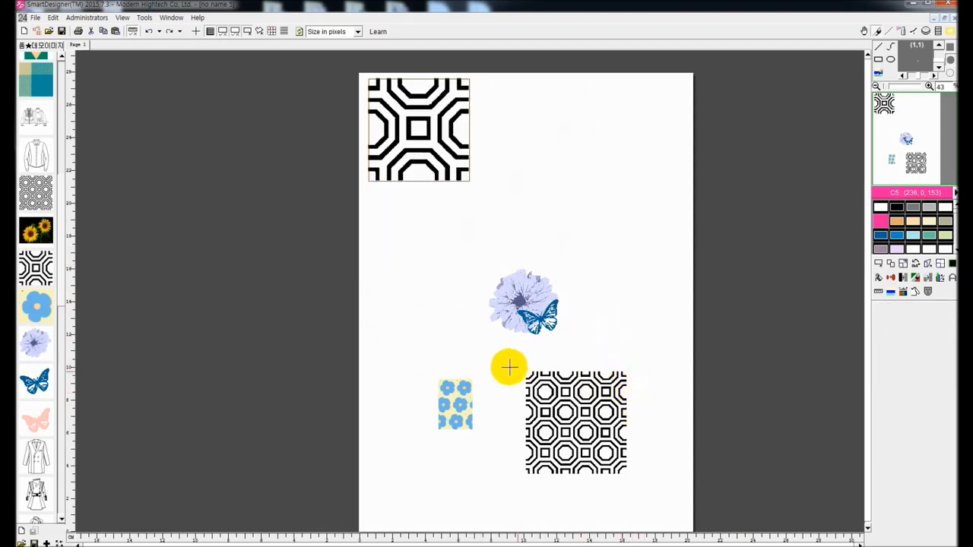
- Copy the original octagon pattern from the image list and place it below the extracted block
right_click(40, 201)
click(43, 205)
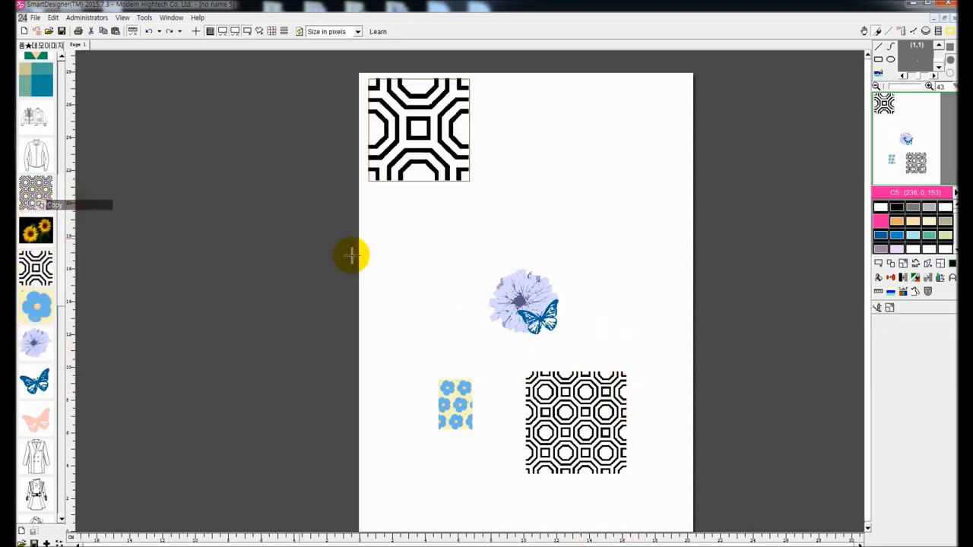
click(431, 251)
scroll(510, 245, up, 2)
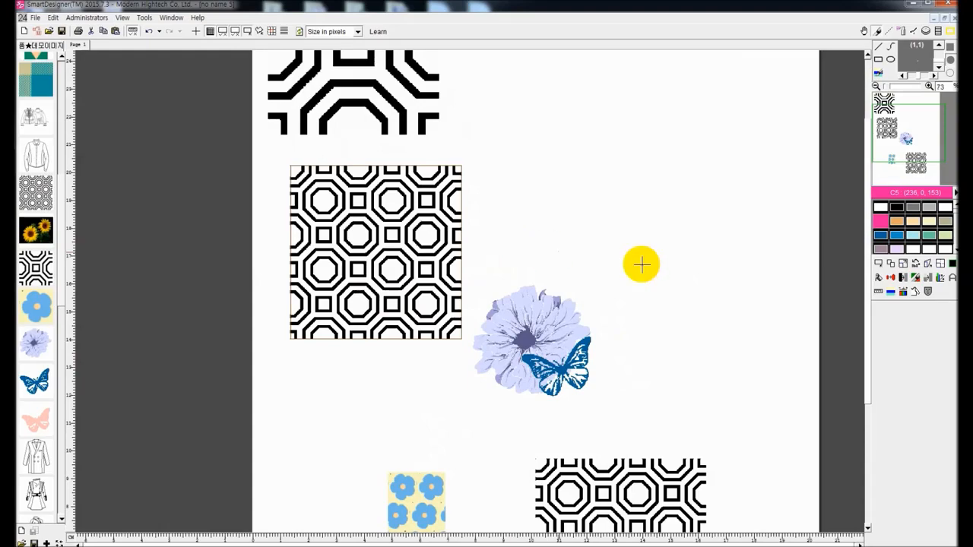
- Try repeating the copied original octagon pattern across the middle of the page, and undo both the repeat and the copy
click(940, 266)
drag(491, 319, 664, 452)
scroll(727, 497, up, 1)
scroll(709, 480, down, 1)
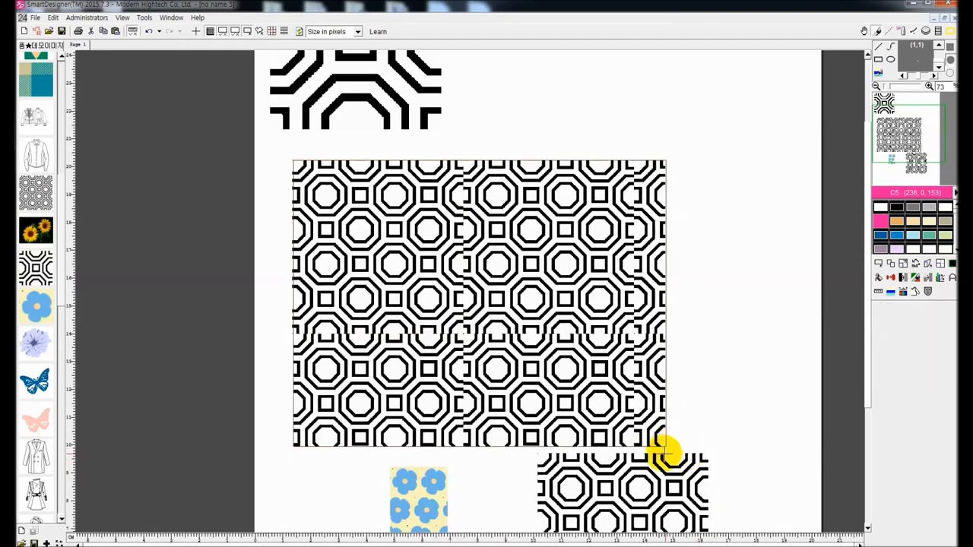
scroll(522, 393, up, 3)
key(ctrl+z)
key(ctrl+z)
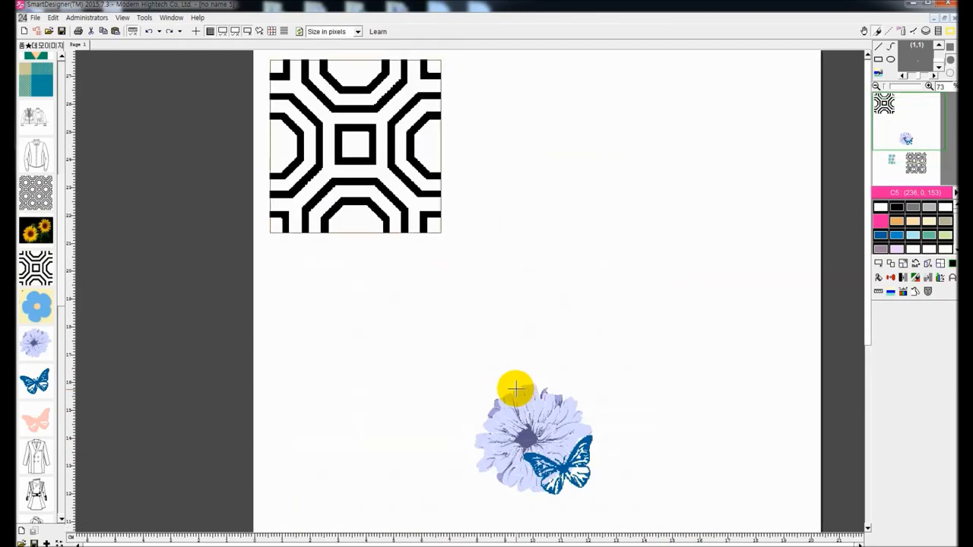
- Try repeating the extracted octagon block over most of the page, covering the other motifs, and undo it
click(939, 263)
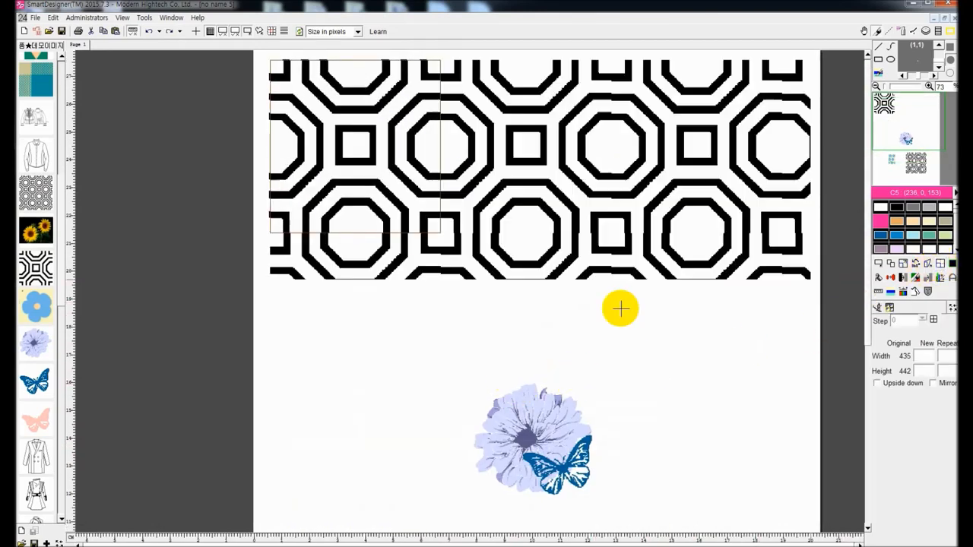
scroll(705, 476, down, 3)
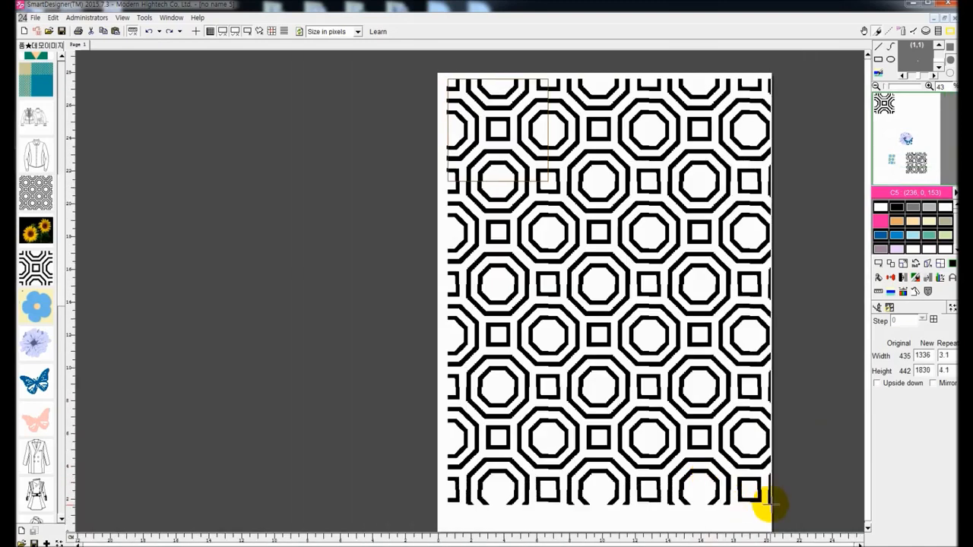
click(728, 399)
key(ctrl+z)
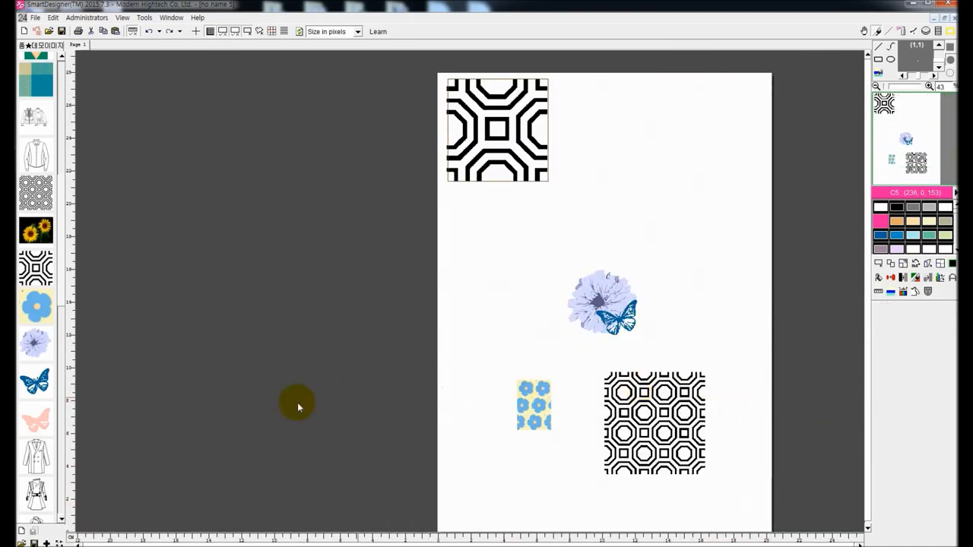
- Start a checker design and choose tan, pink, blue, cream and light blue from the palette as its colours
scroll(660, 307, down, 1)
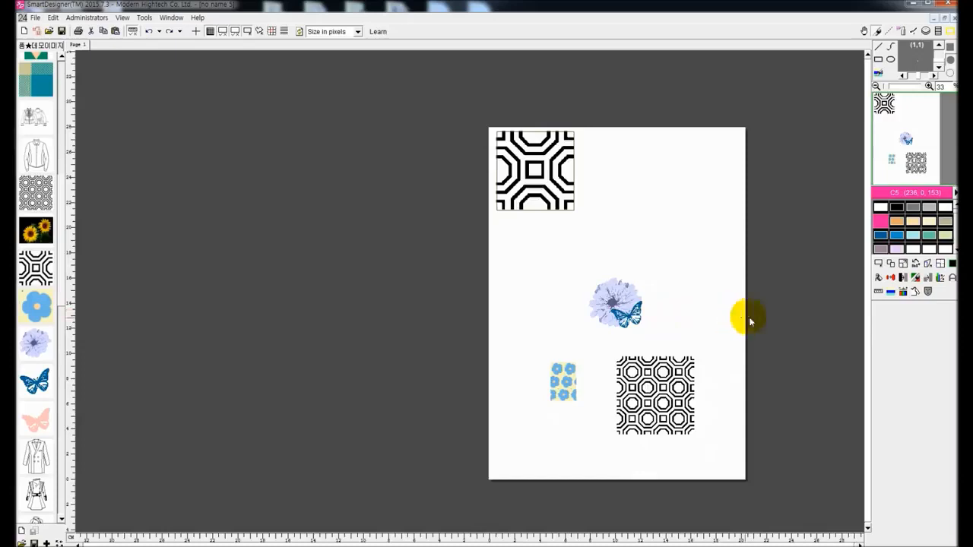
scroll(810, 319, up, 2)
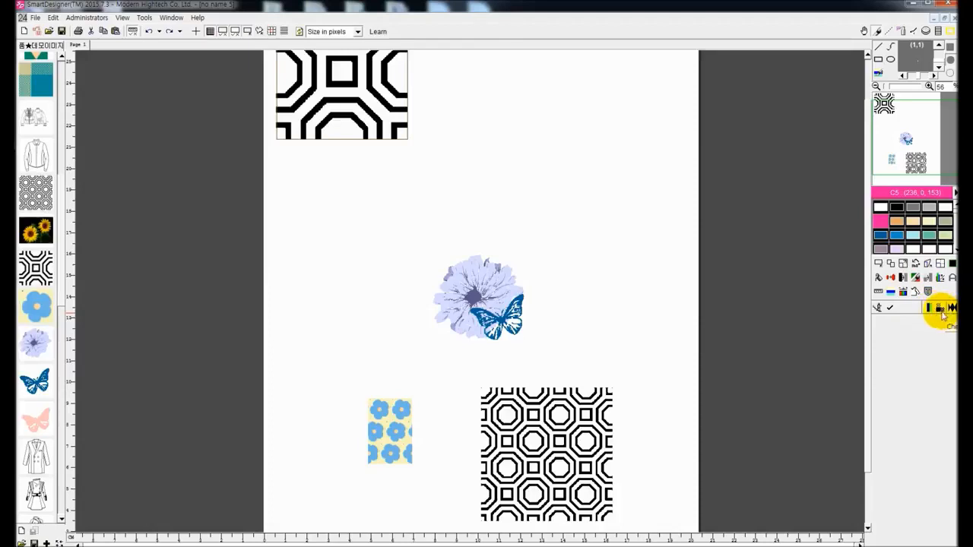
click(924, 248)
click(897, 224)
click(881, 225)
click(882, 238)
- Add orange and C44 (255, 102, 0) from further down the palette to the checker colours
click(955, 249)
click(956, 249)
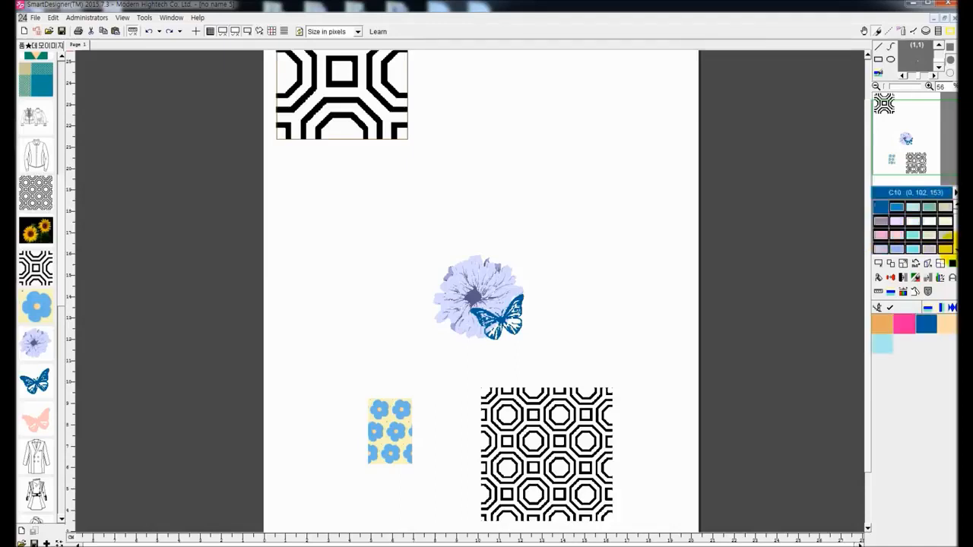
click(956, 249)
click(955, 249)
click(955, 249)
click(955, 249)
click(955, 249)
click(946, 237)
click(946, 227)
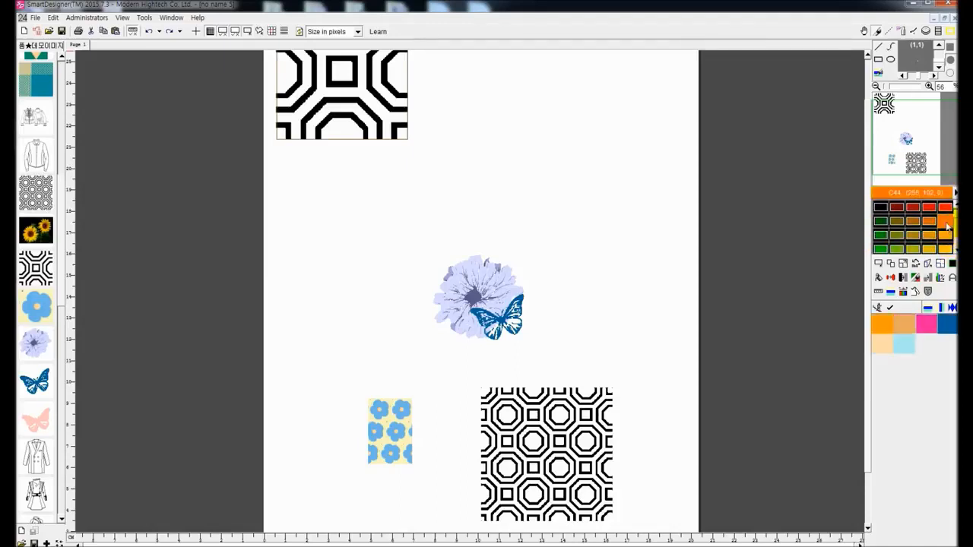
click(930, 236)
- Generate checker designs with sizes of 3–80 mm, 2–7 colours and 2–3 stripes, and show them in a 10 x 5 grid
click(890, 307)
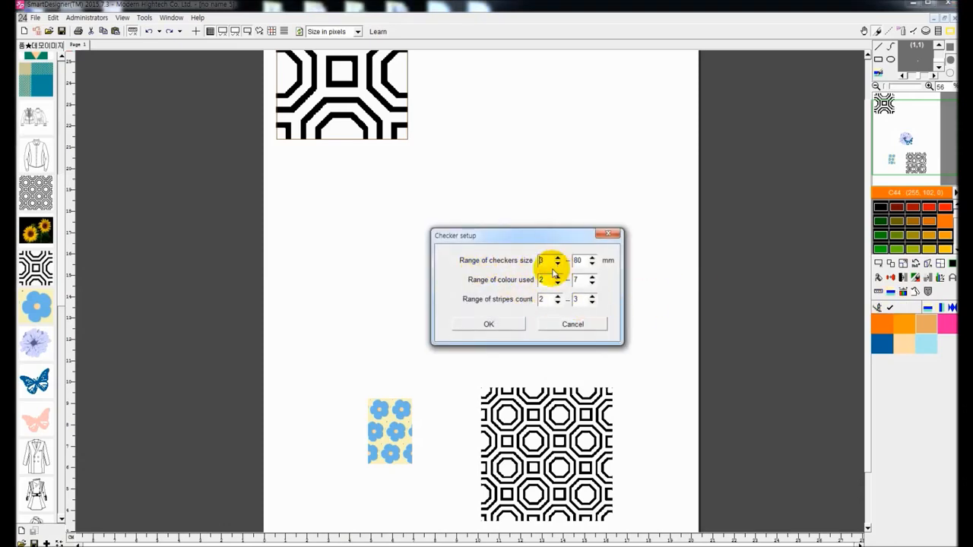
click(510, 326)
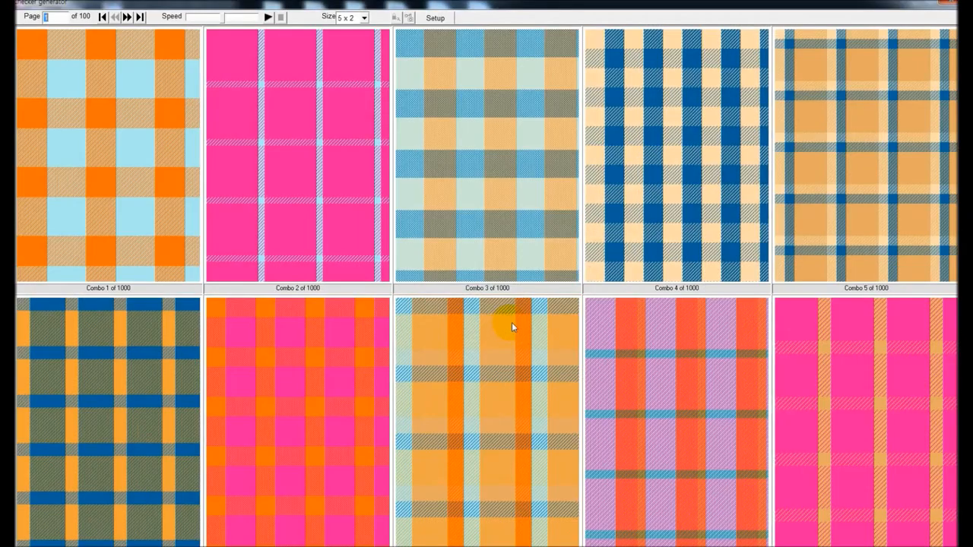
click(363, 18)
click(348, 108)
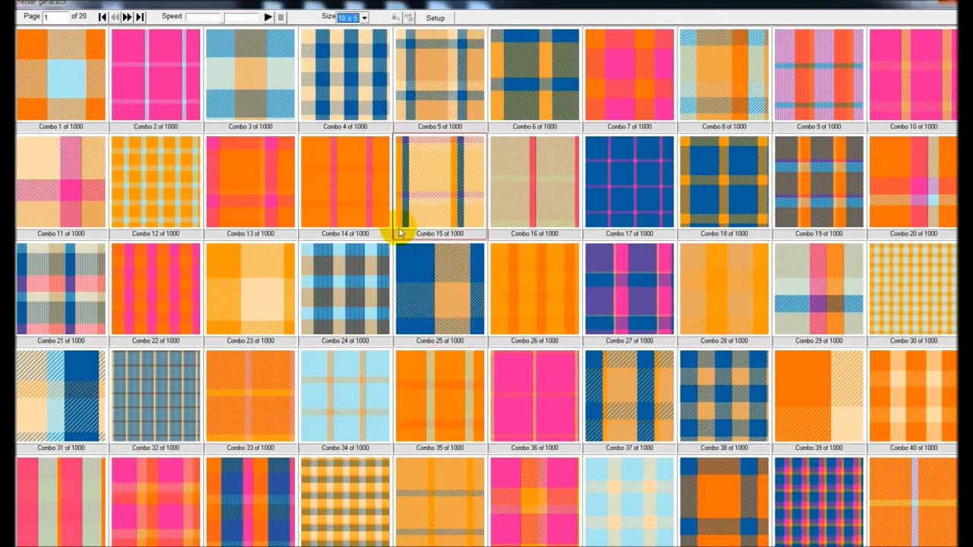
- Browse the generated checks to page 3, go back to page 2 and lock Combo 64
click(127, 16)
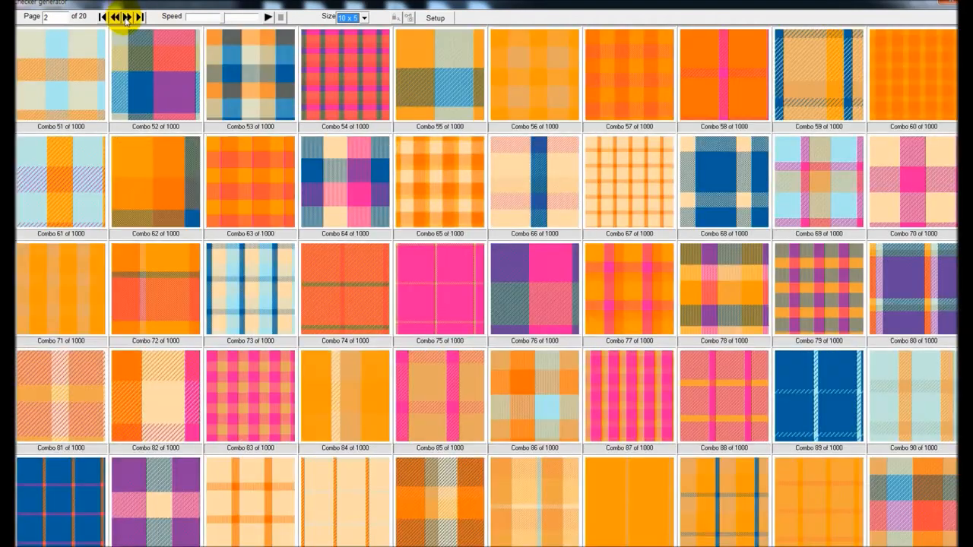
click(127, 17)
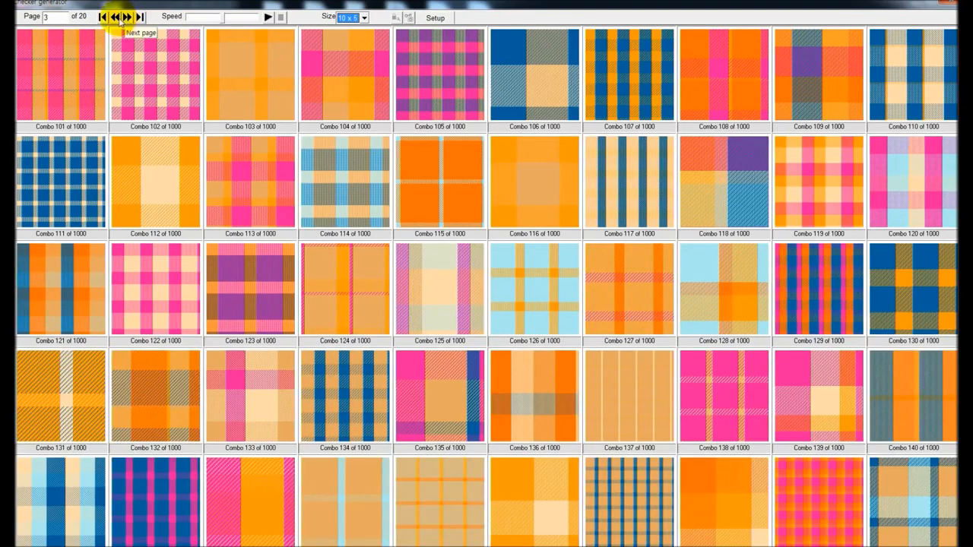
click(114, 17)
right_click(336, 192)
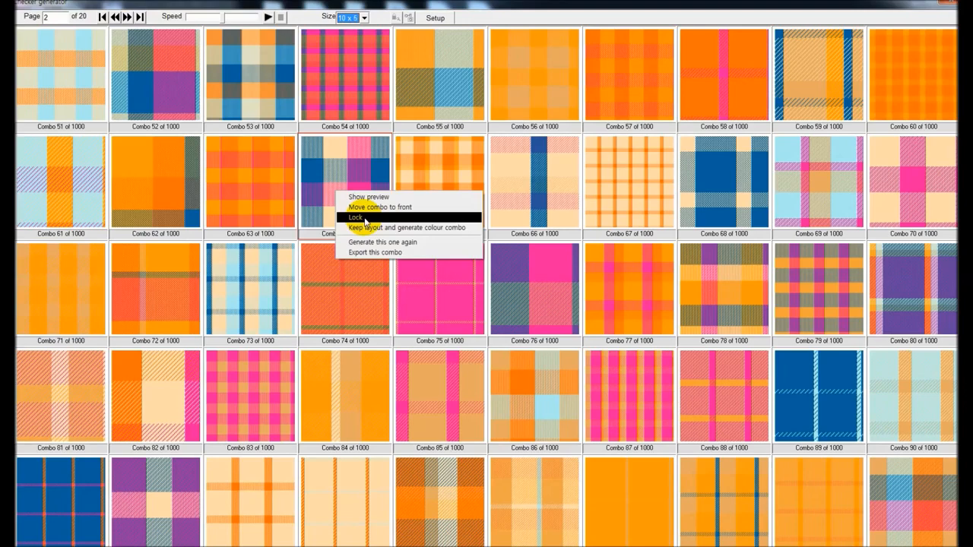
click(365, 218)
- Browse forward to page 4 of the generated checks and lock Combo 154
click(127, 16)
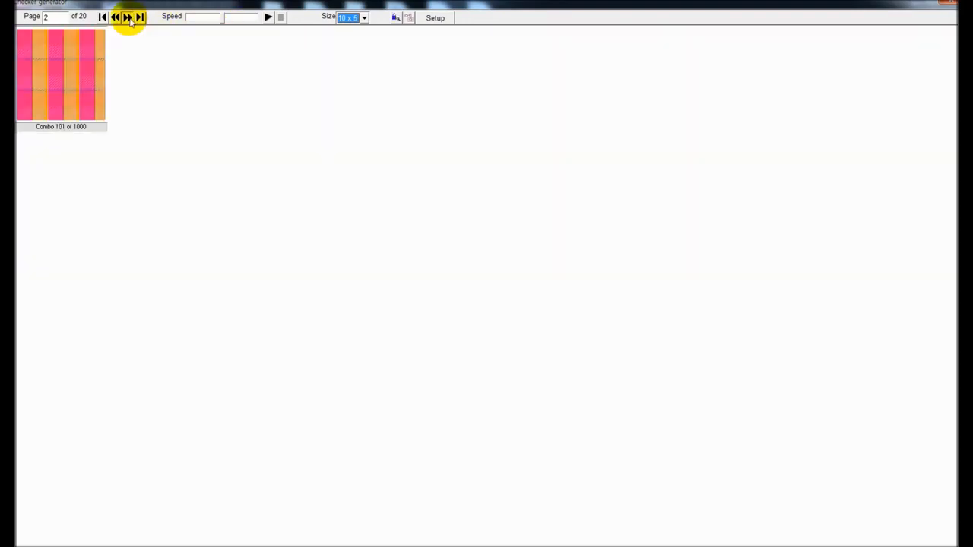
click(129, 18)
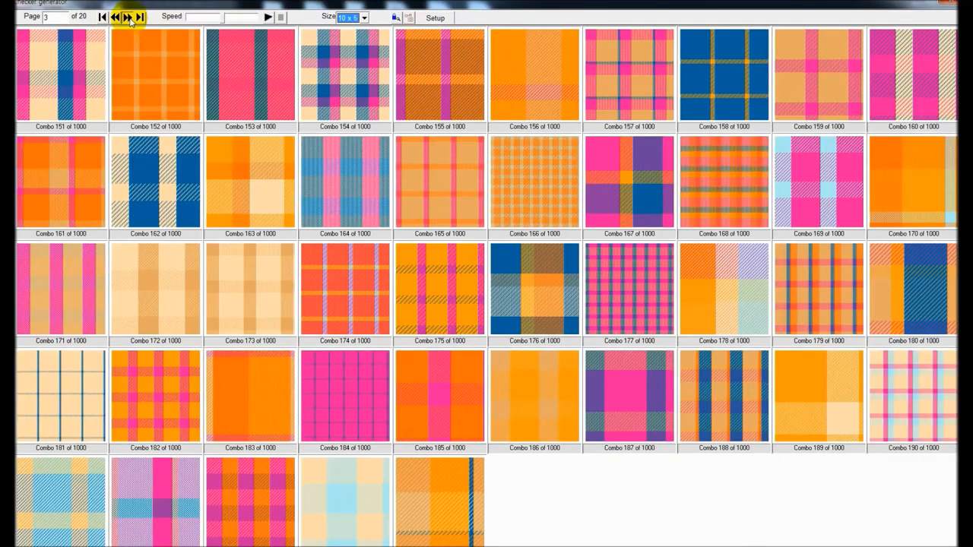
right_click(348, 86)
click(370, 111)
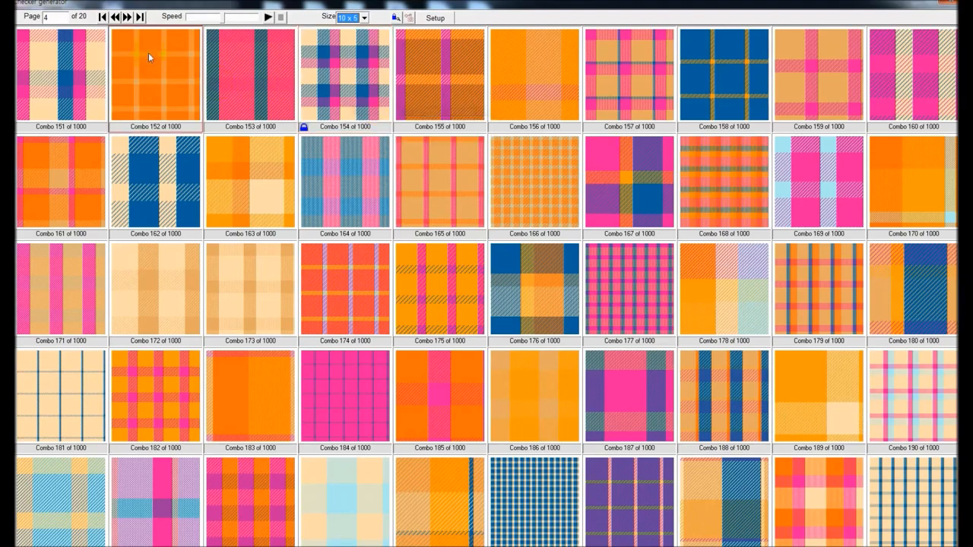
- Continue through the generated checks to page 8 and lock Combo 373
click(127, 17)
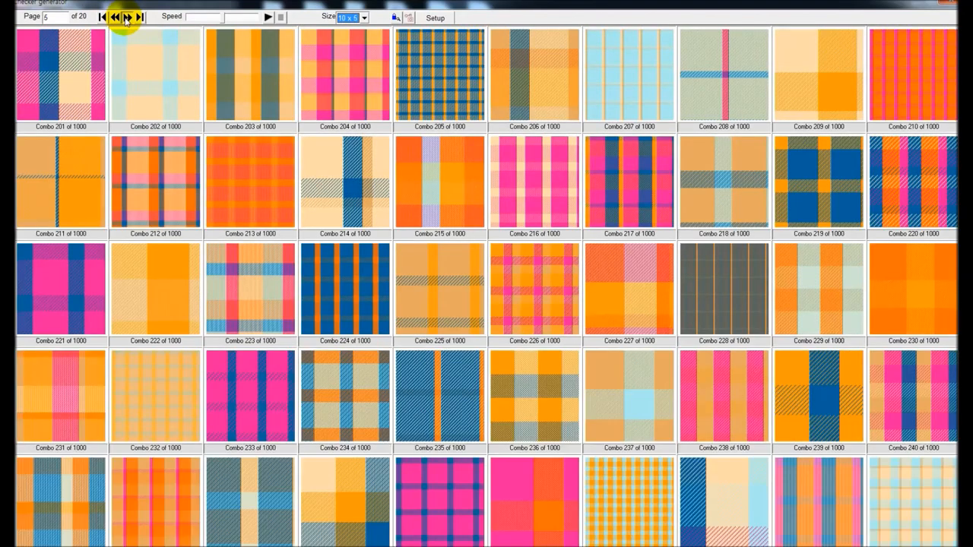
click(127, 18)
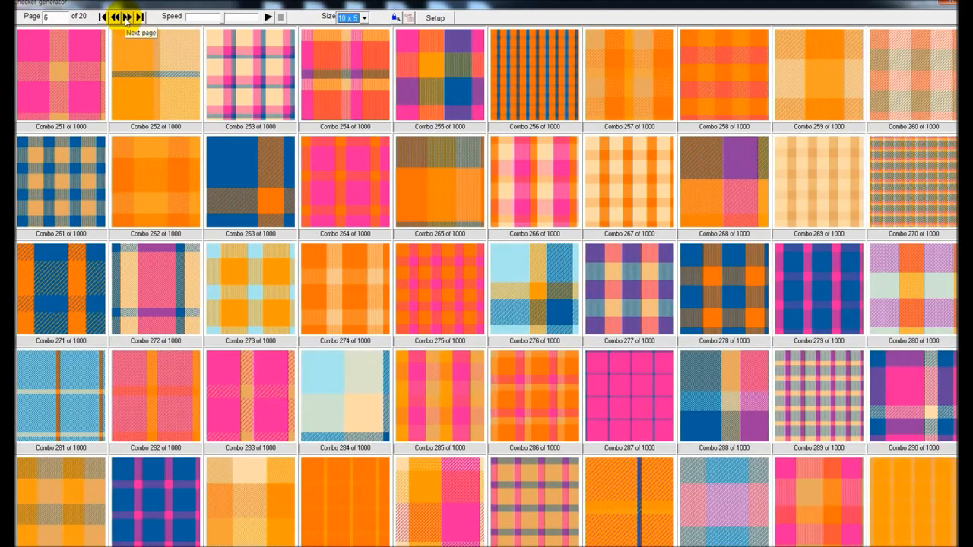
click(126, 17)
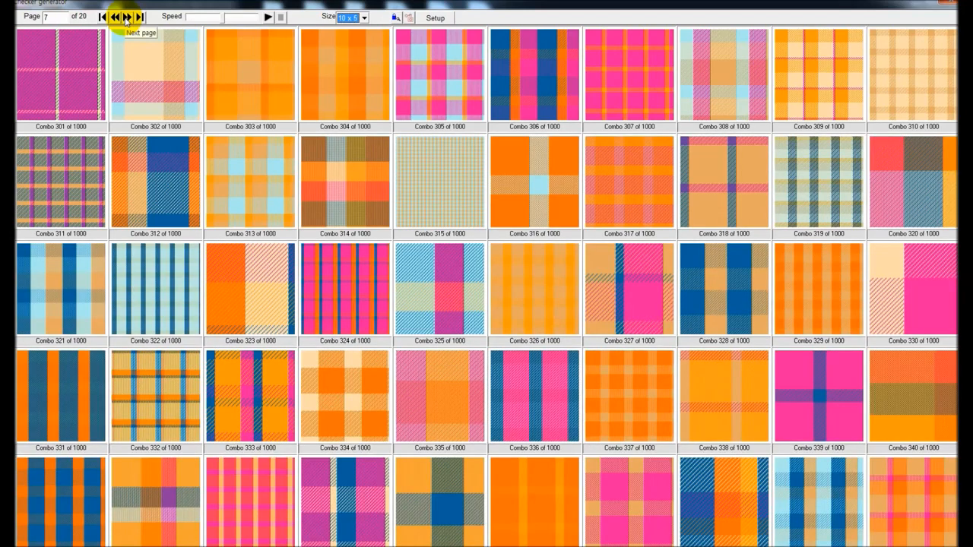
click(126, 17)
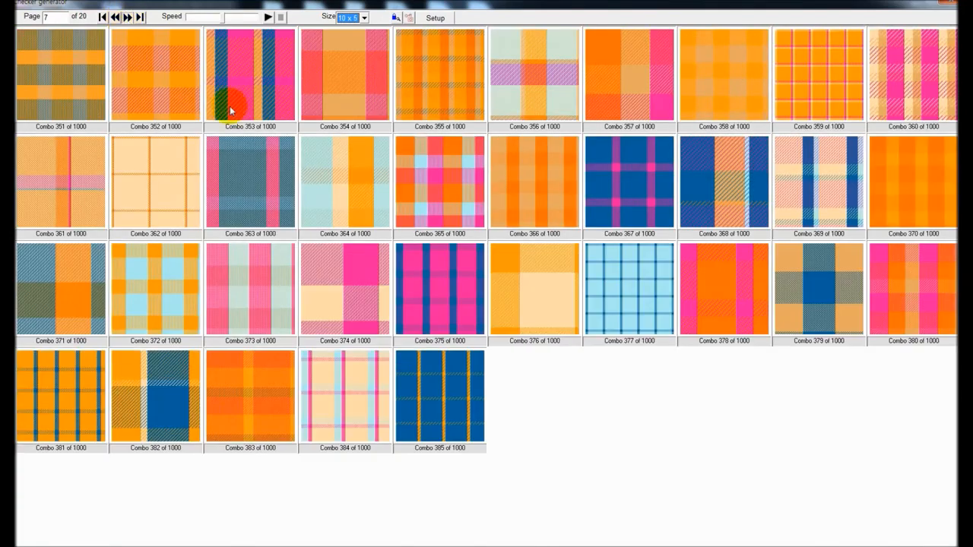
right_click(257, 308)
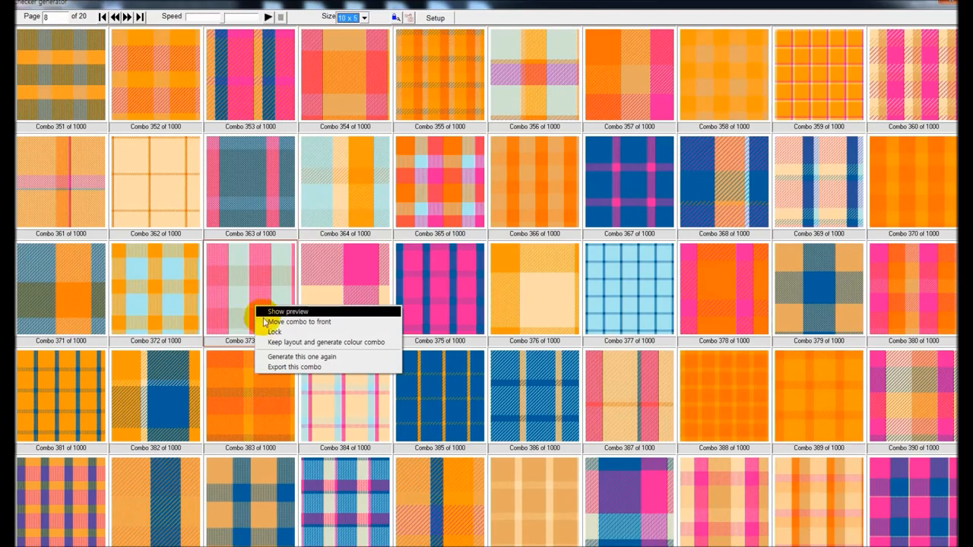
click(261, 322)
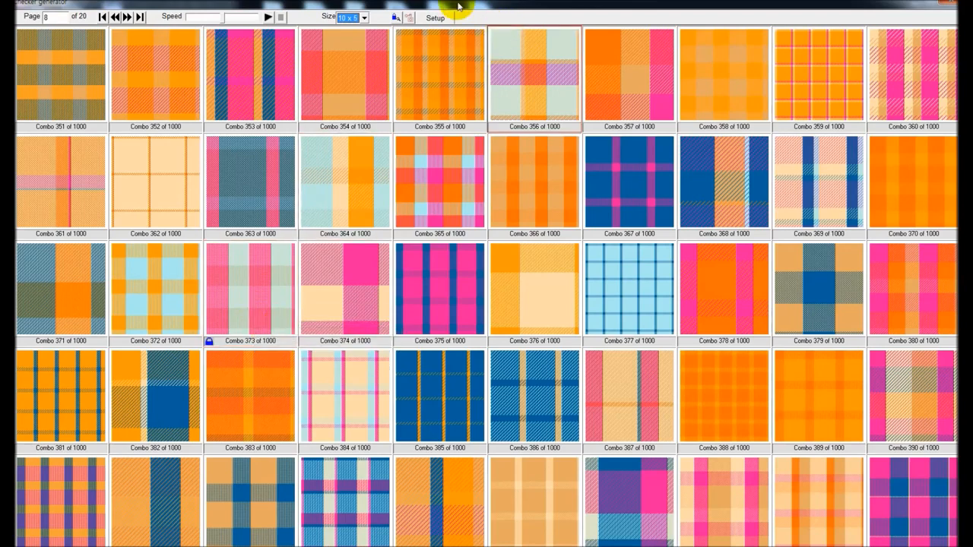
- List only the locked combos, preview Combo 64 at 100% and bring that check onto the page
click(396, 18)
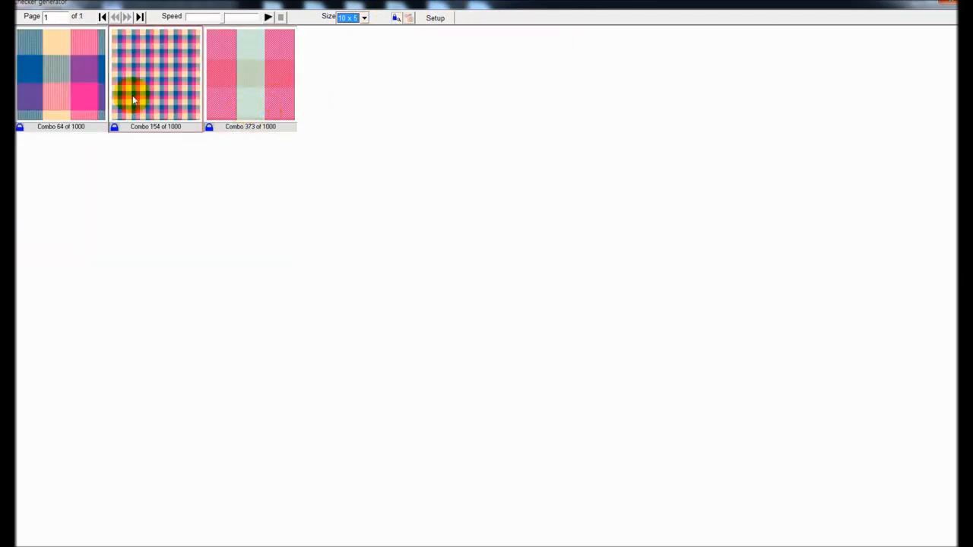
right_click(82, 96)
click(100, 115)
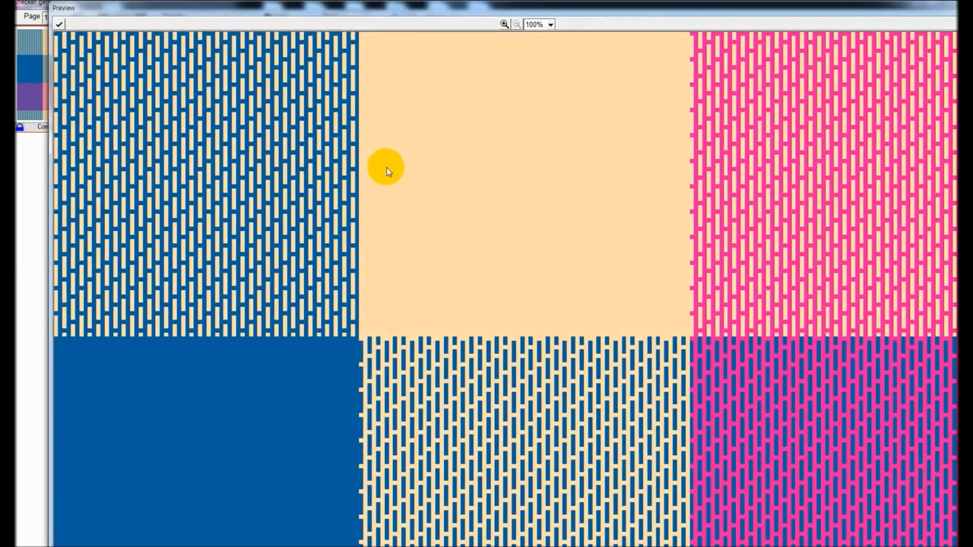
click(59, 24)
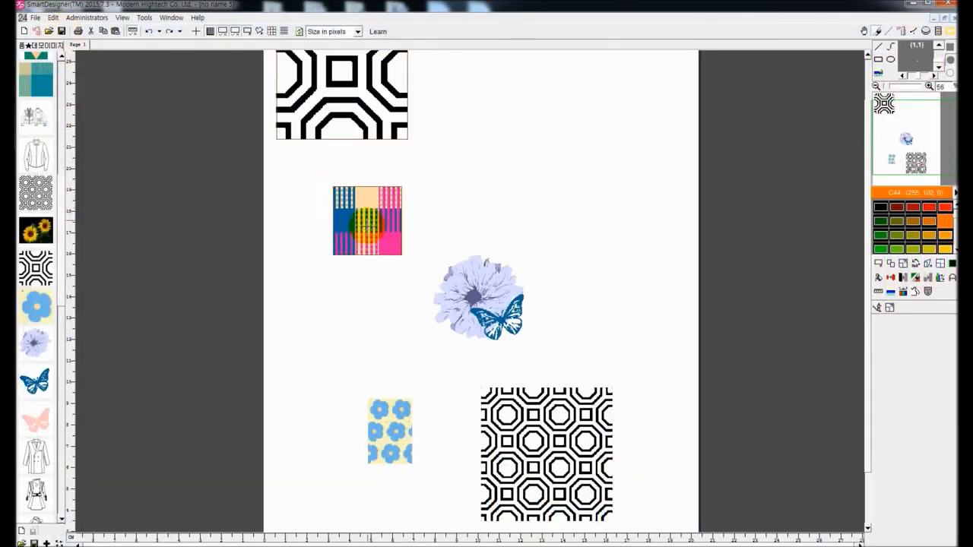
- Test the placed check as a repeat over a larger area and undo the repeat
click(939, 264)
drag(385, 267, 406, 291)
key(ctrl+z)
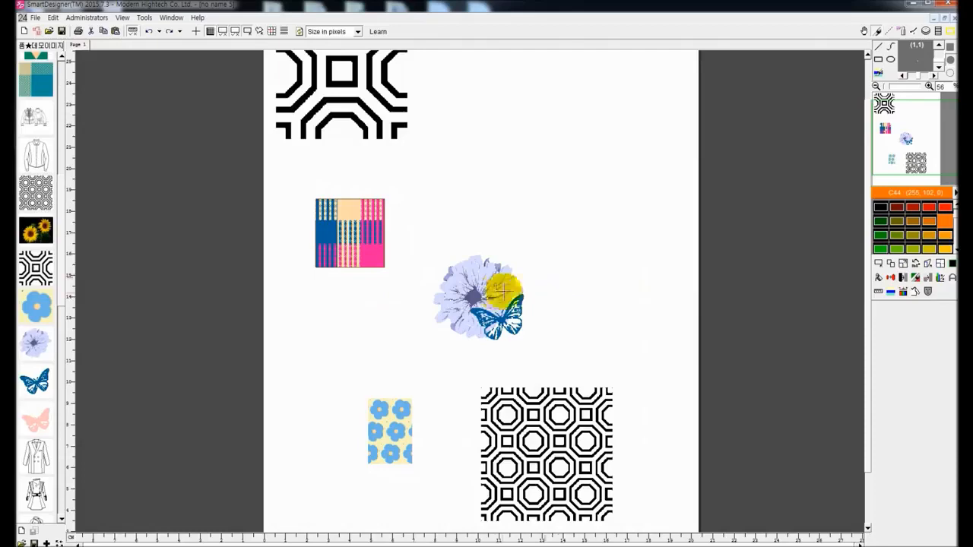
- Create a new image library, store the blue, cream and pink check in it and delete the check from the page
click(23, 530)
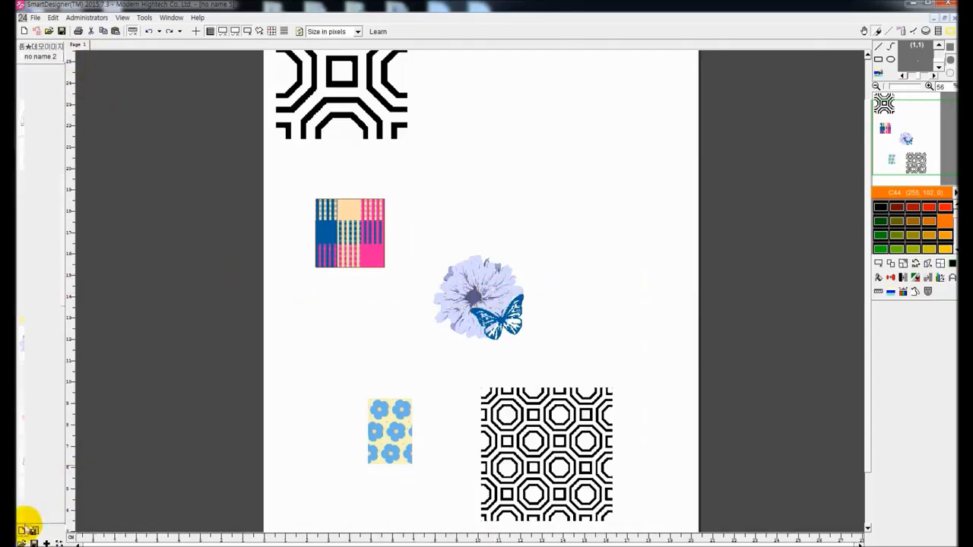
scroll(327, 277, up, 3)
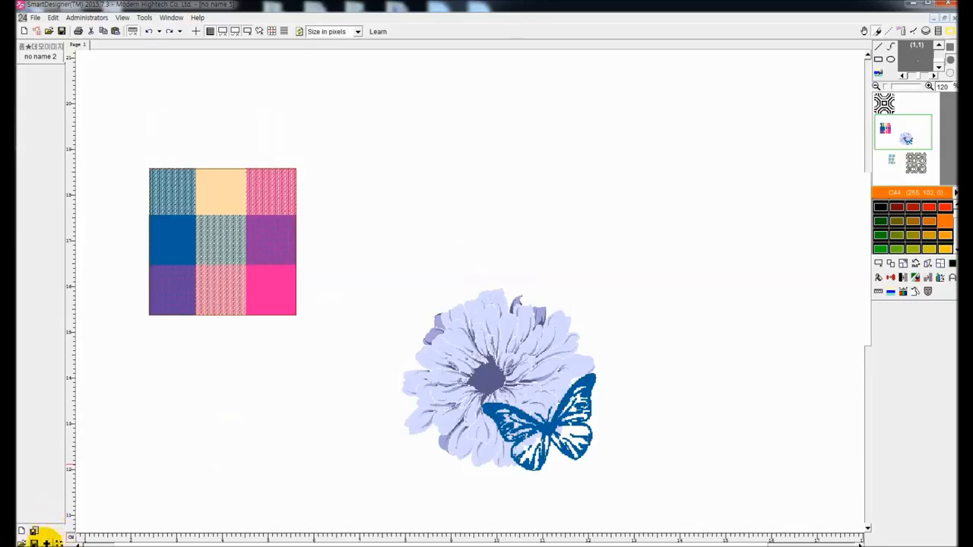
click(46, 542)
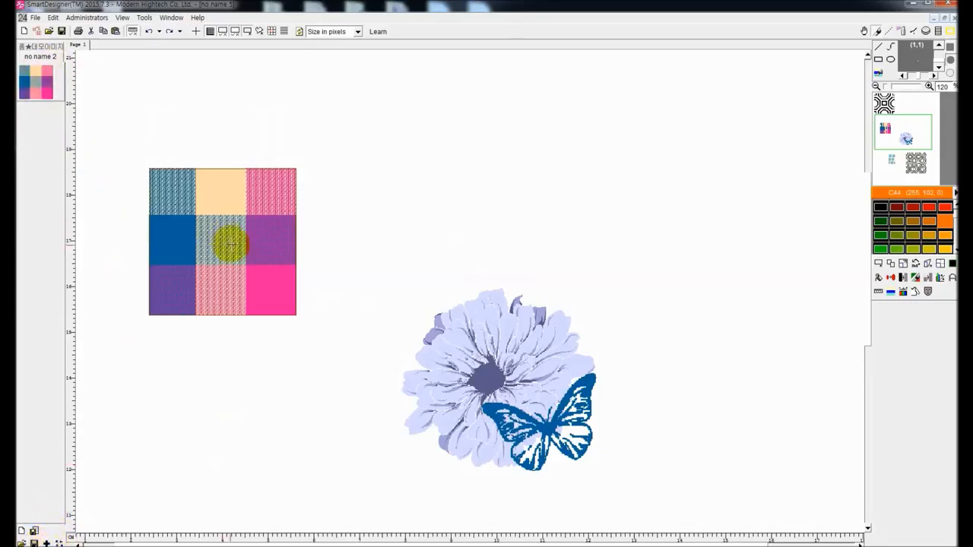
key(Delete)
- Store the black-and-white geometric tile in the library and delete it from the page
scroll(286, 196, up, 2)
scroll(281, 193, down, 2)
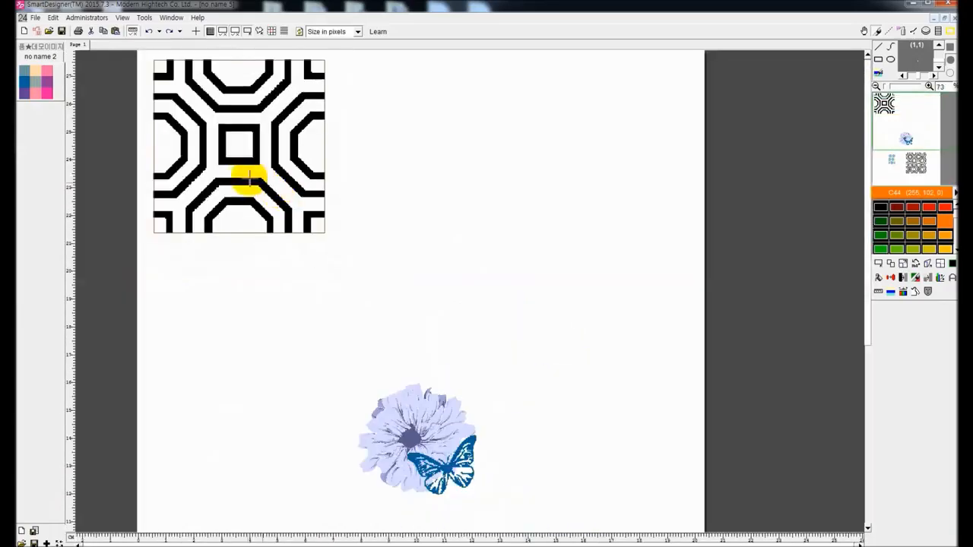
click(47, 541)
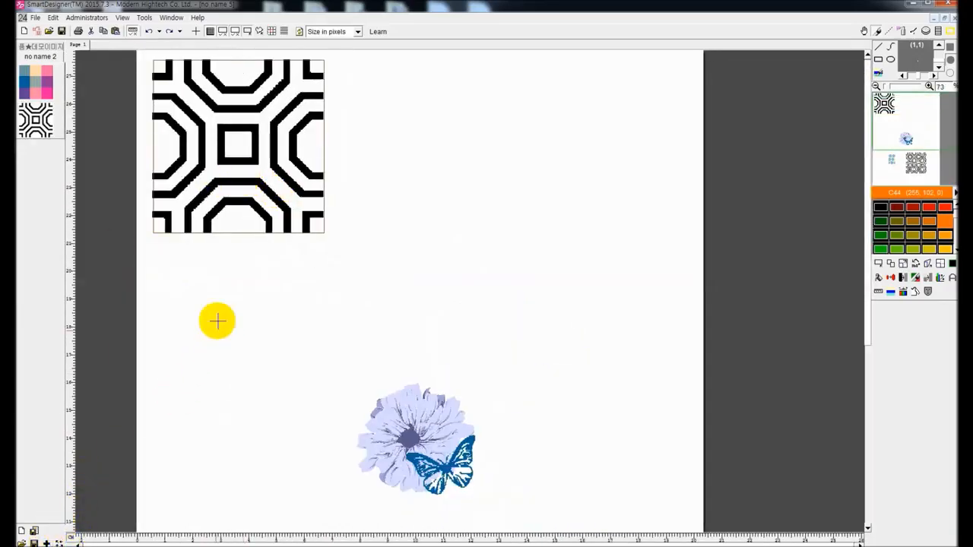
key(Delete)
- Delete the repeated octagon pattern, store the blue flower repeat in the library and remove it from the page
scroll(487, 328, down, 1)
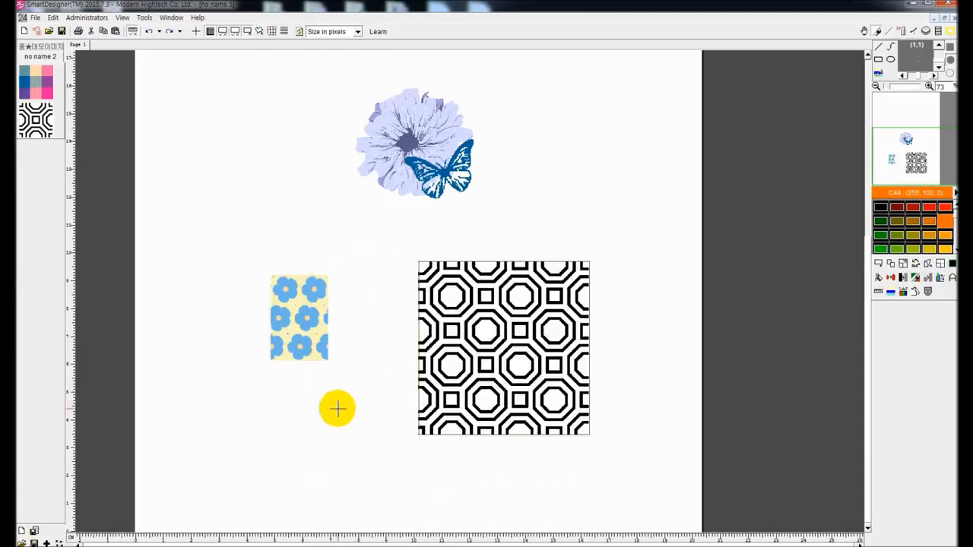
key(Delete)
click(47, 542)
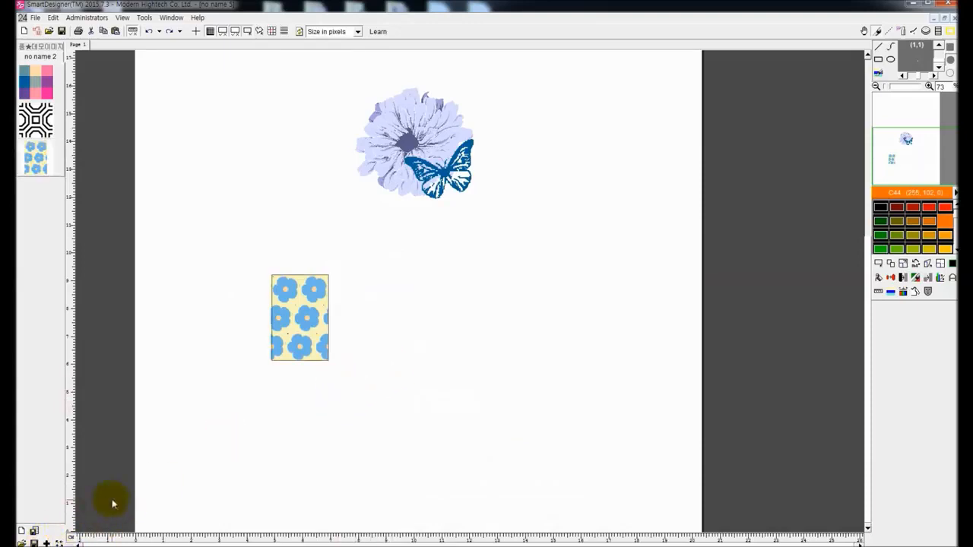
key(Delete)
- Store the flower-and-butterfly motif in the library and clear it from the page
scroll(291, 295, up, 1)
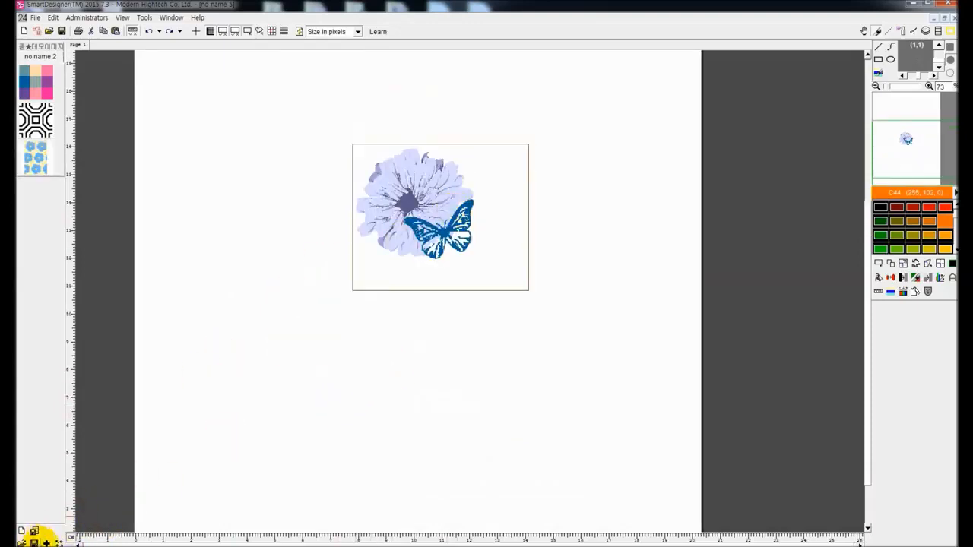
click(47, 541)
scroll(730, 197, down, 1)
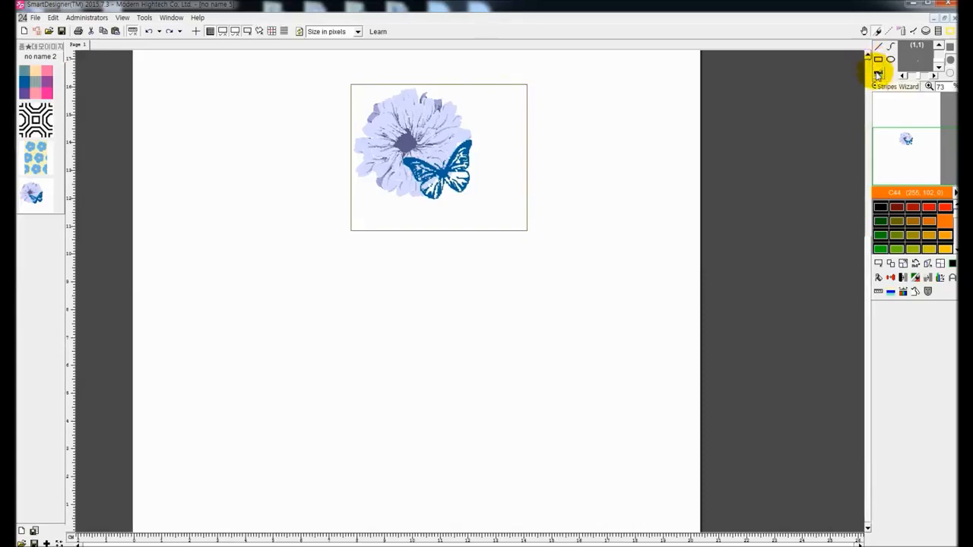
click(878, 73)
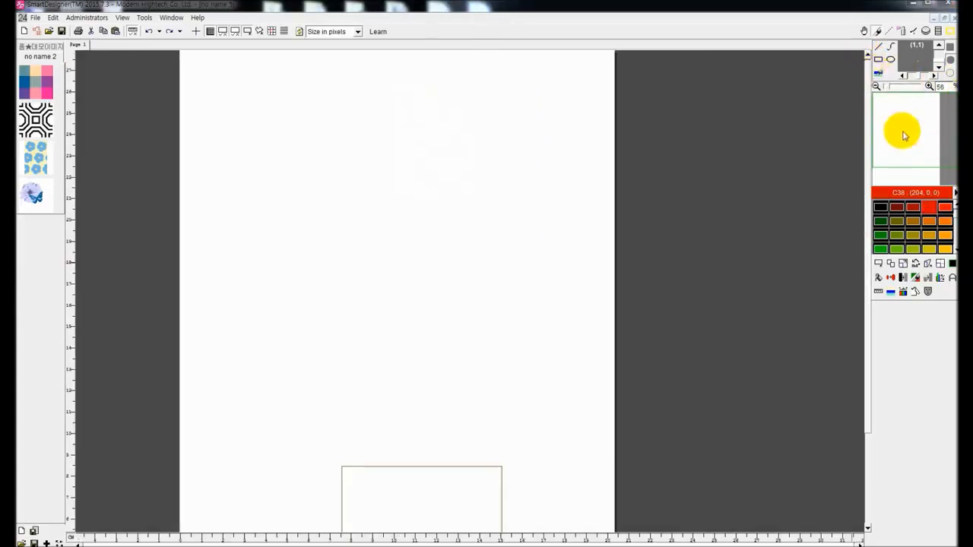
- Start a design in the Stripes Wizard with a 5 cm red C38 stripe and a 5 cm ochre C48 stripe
click(877, 74)
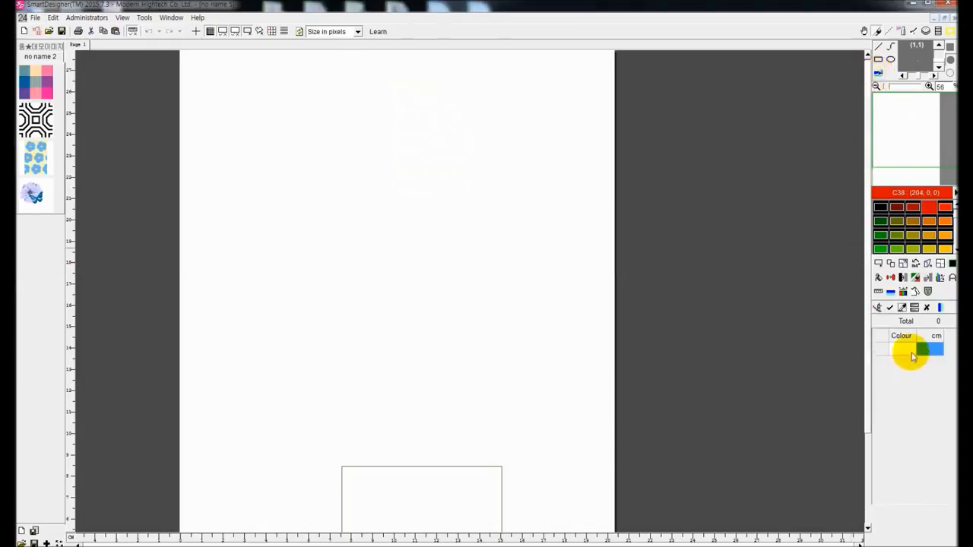
click(940, 235)
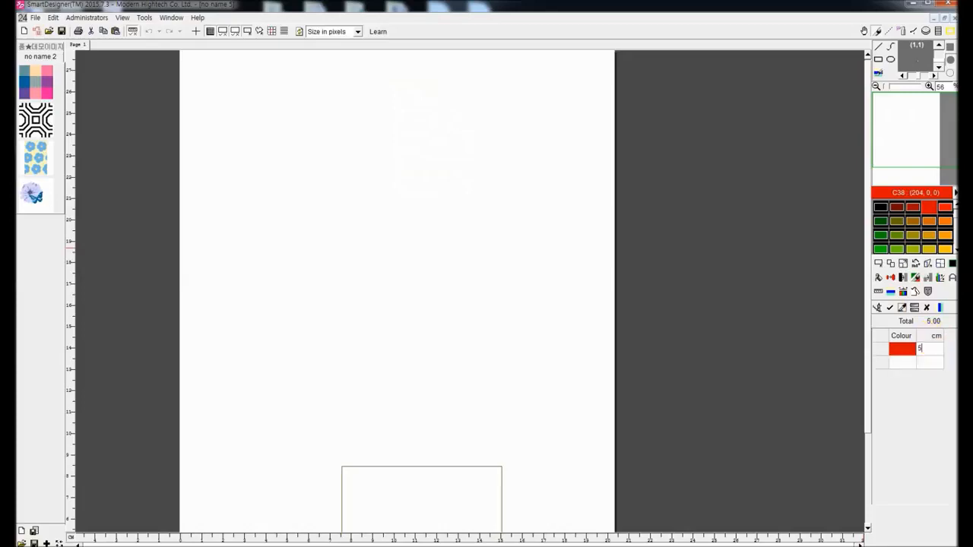
click(929, 235)
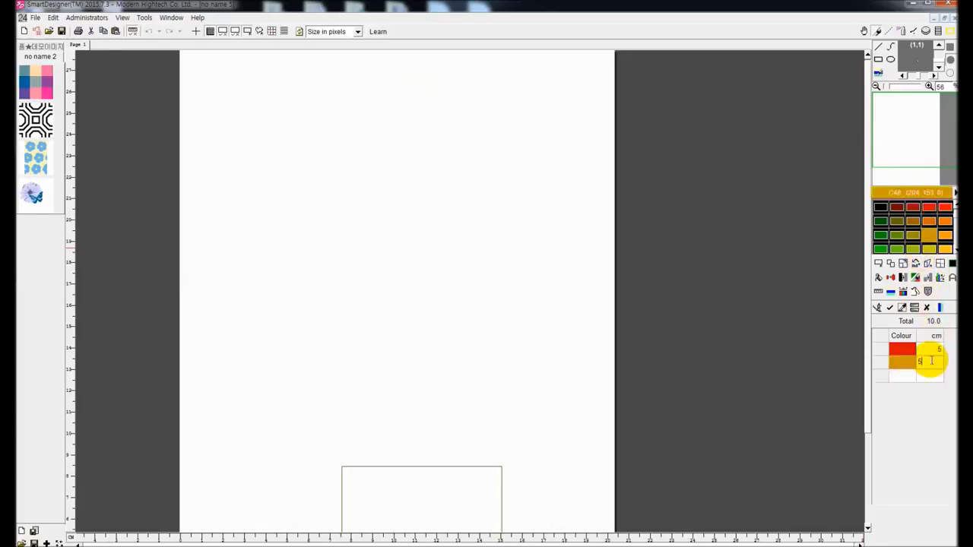
- Add a third stripe of 2 cm in pink C64 (255, 0, 102) and recolour the second stripe with the same pink
scroll(954, 240, down, 3)
click(941, 382)
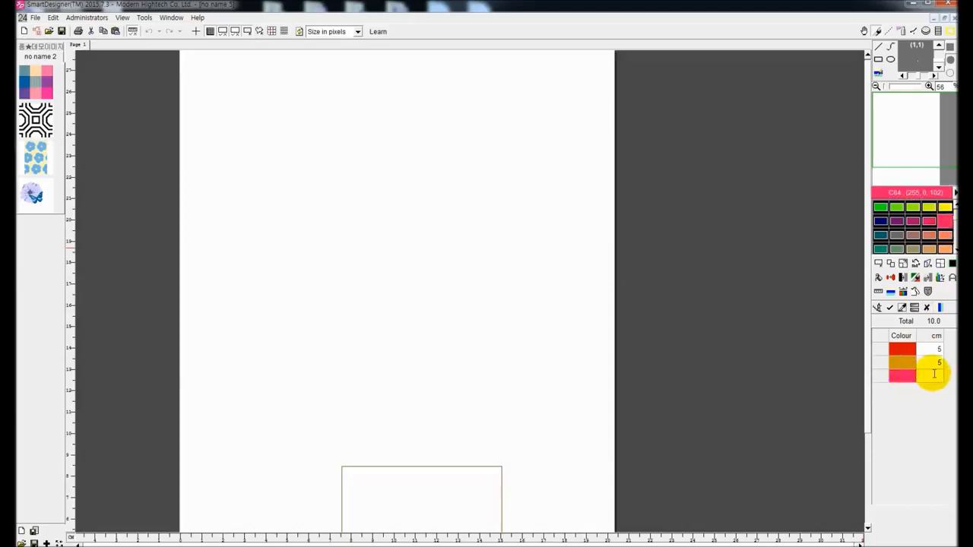
right_click(909, 367)
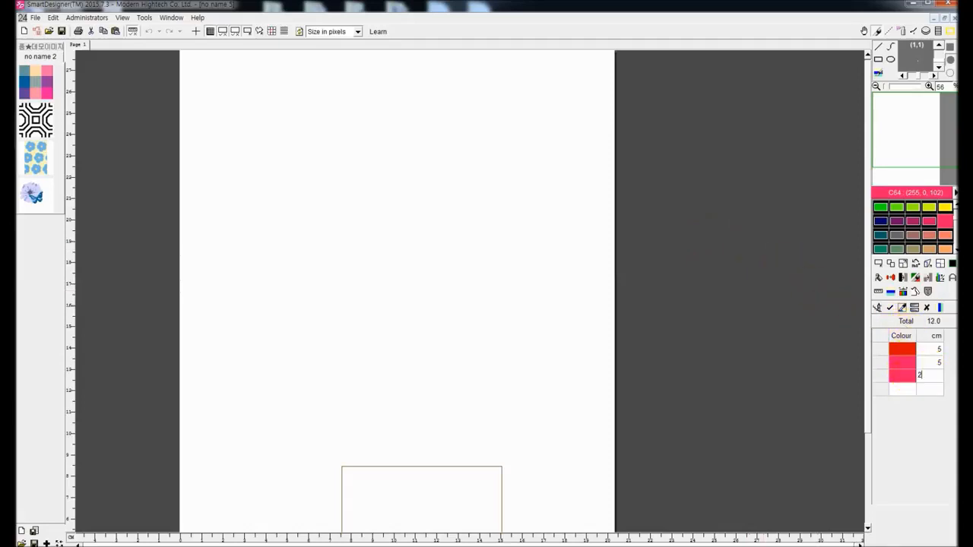
- Recolour the 2 cm stripe yellow C59 (255, 255, 0) and place the finished stripe strip on the page
click(946, 208)
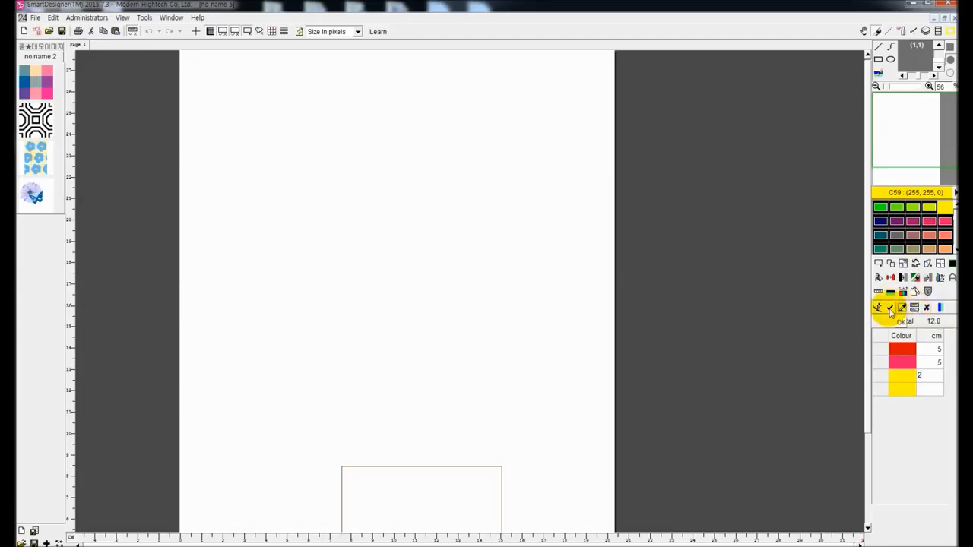
click(891, 307)
click(289, 243)
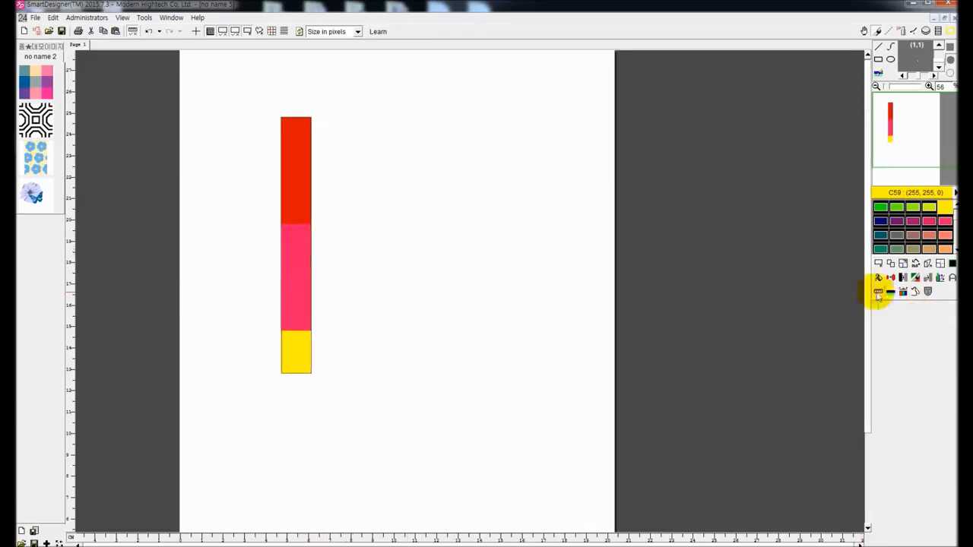
- Try repeating the red, pink and yellow strip to a wider area of the page
click(938, 265)
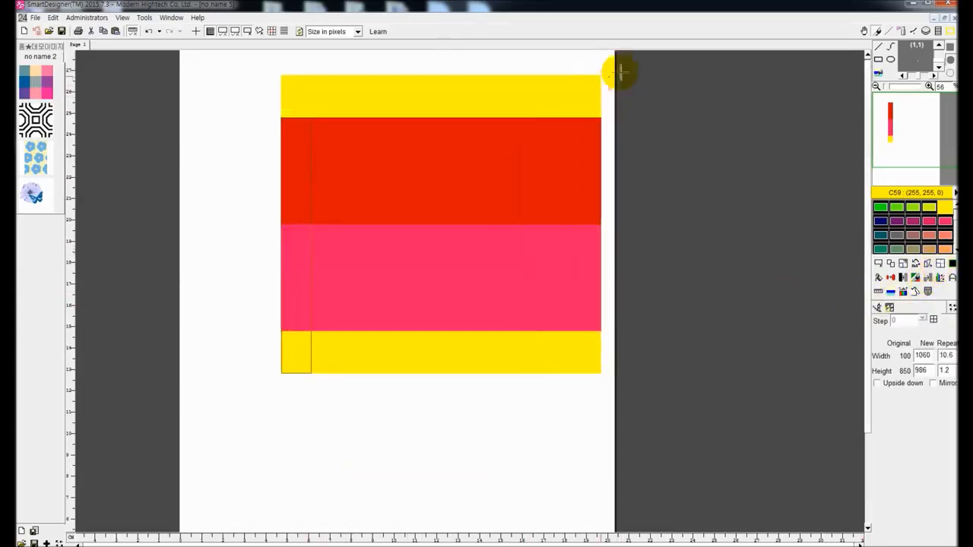
scroll(562, 96, up, 1)
scroll(562, 107, down, 2)
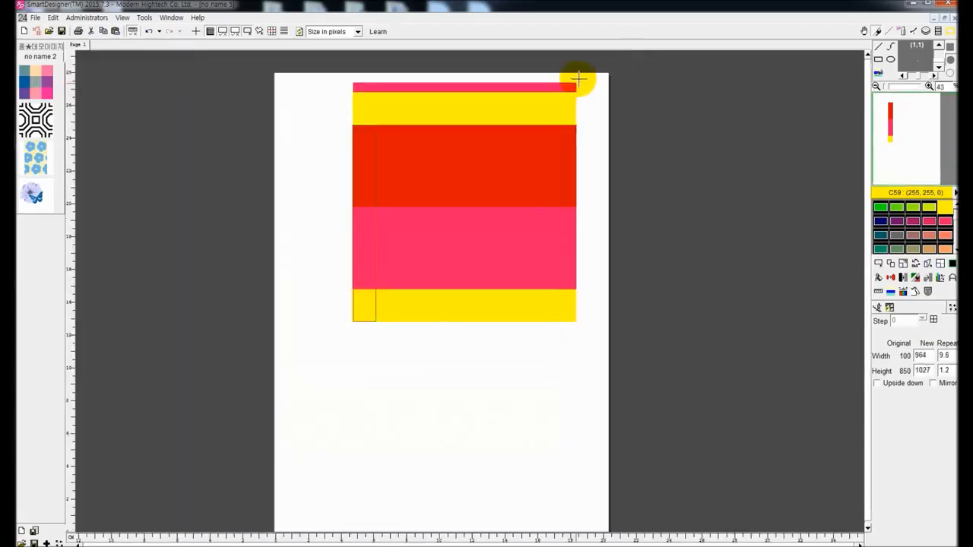
click(426, 129)
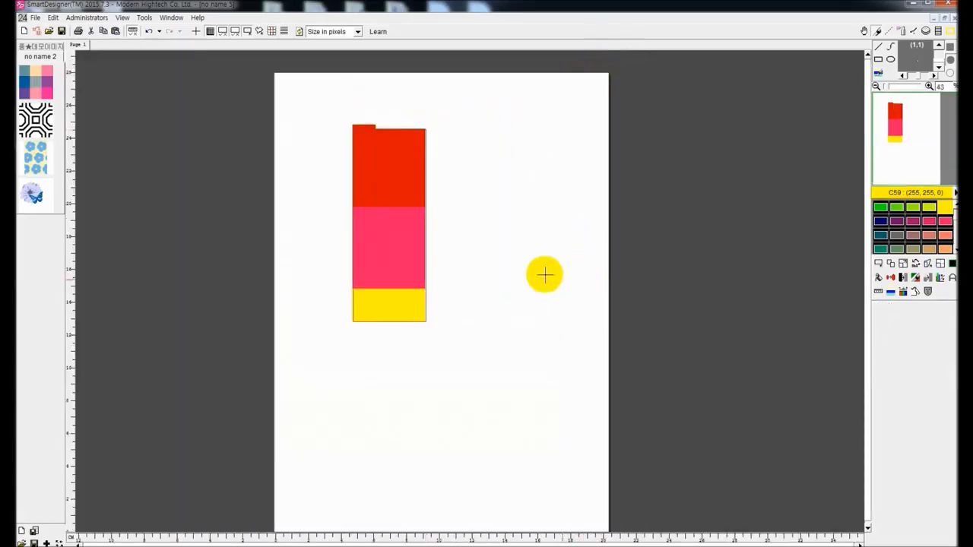
- Reverse the stripe order to 2 cm yellow, 5 cm pink and 5 cm red, add that strip to the image library and remove it from the page
scroll(456, 239, up, 3)
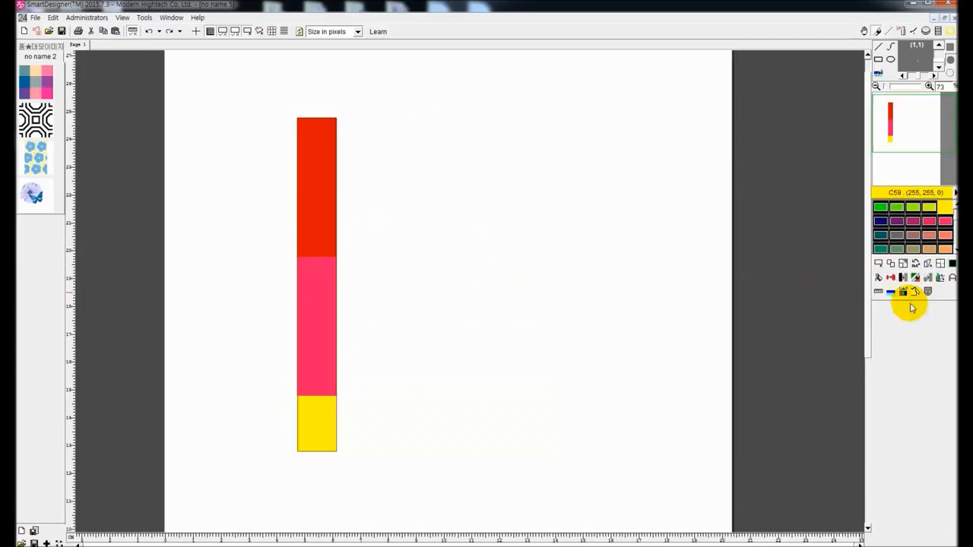
click(878, 76)
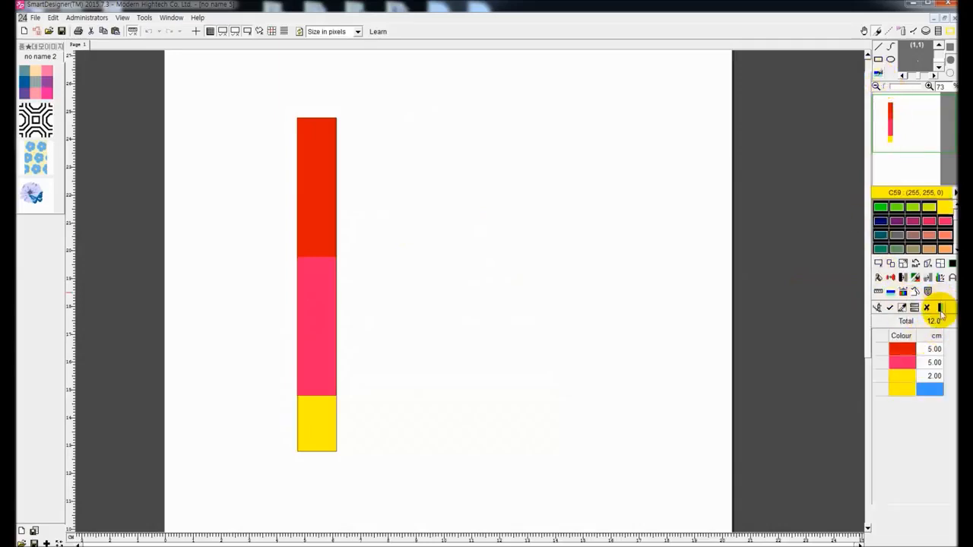
click(937, 307)
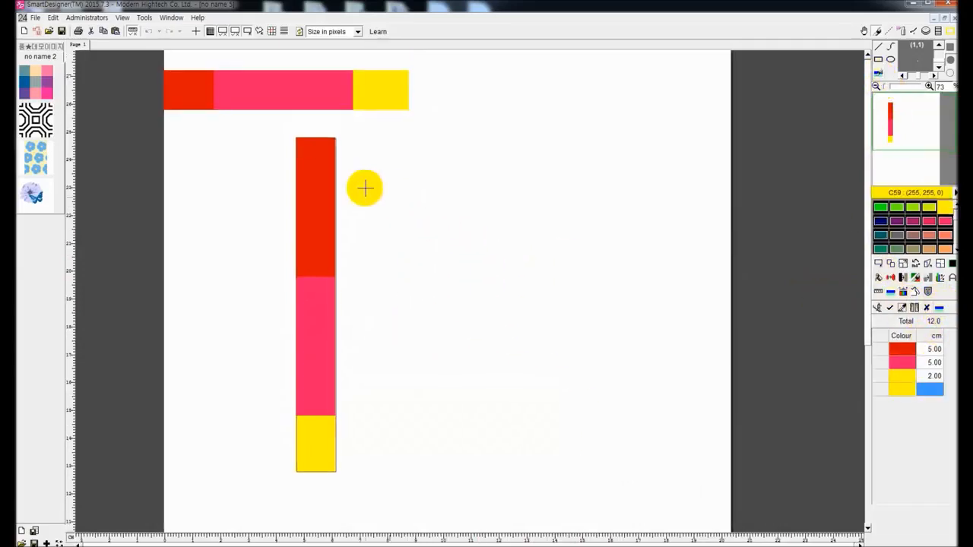
click(914, 310)
click(914, 310)
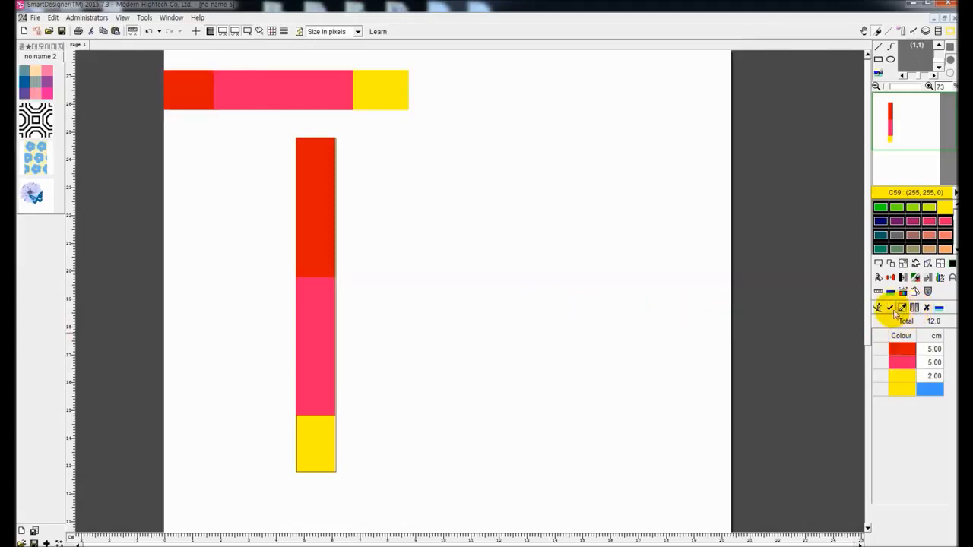
click(939, 307)
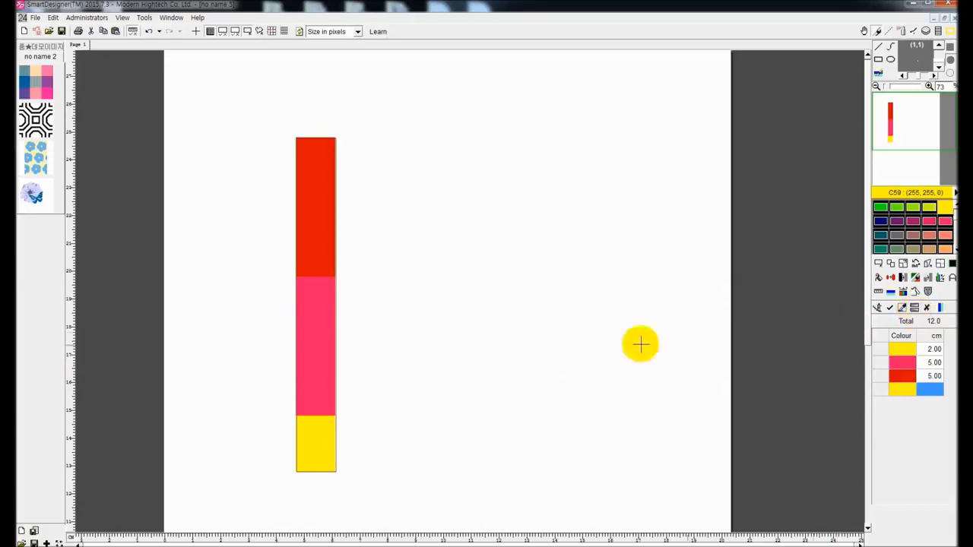
click(884, 307)
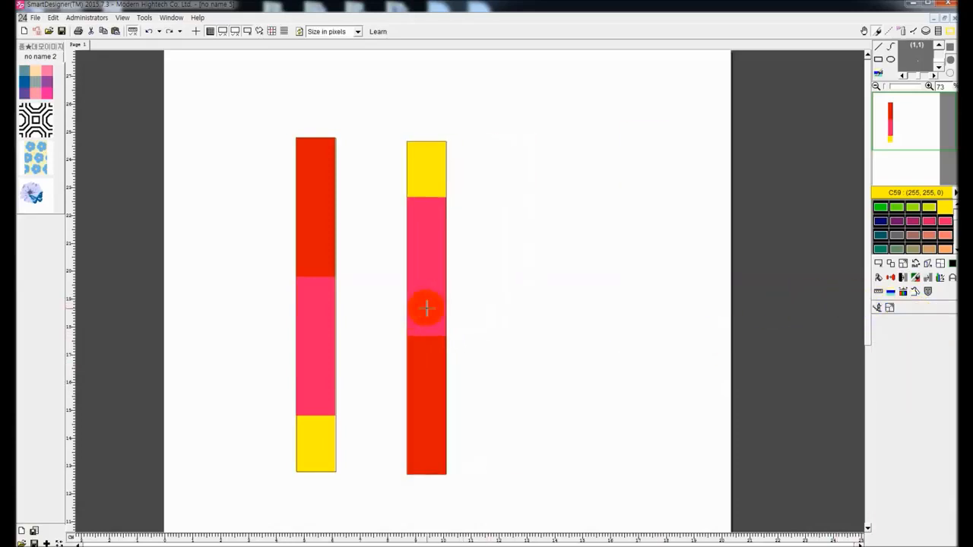
click(423, 306)
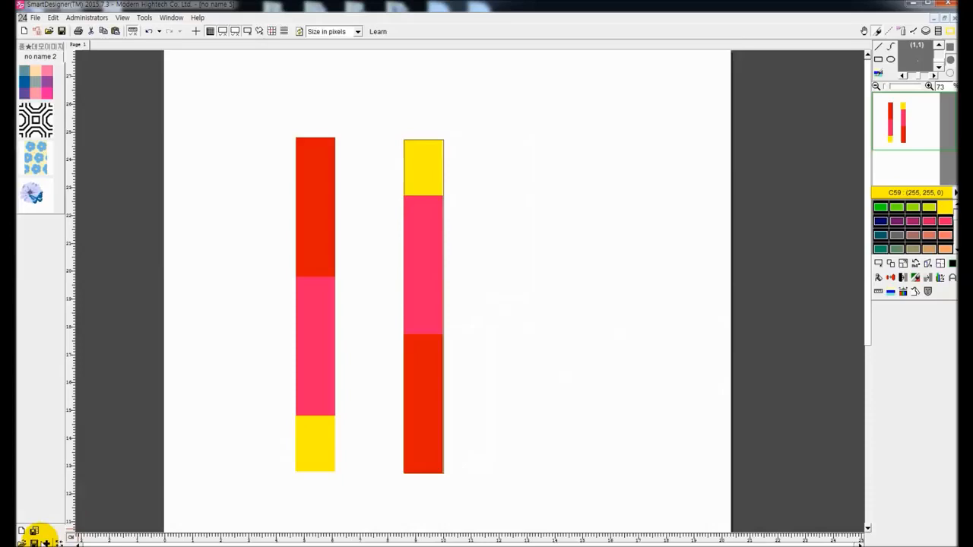
key(ctrl+z)
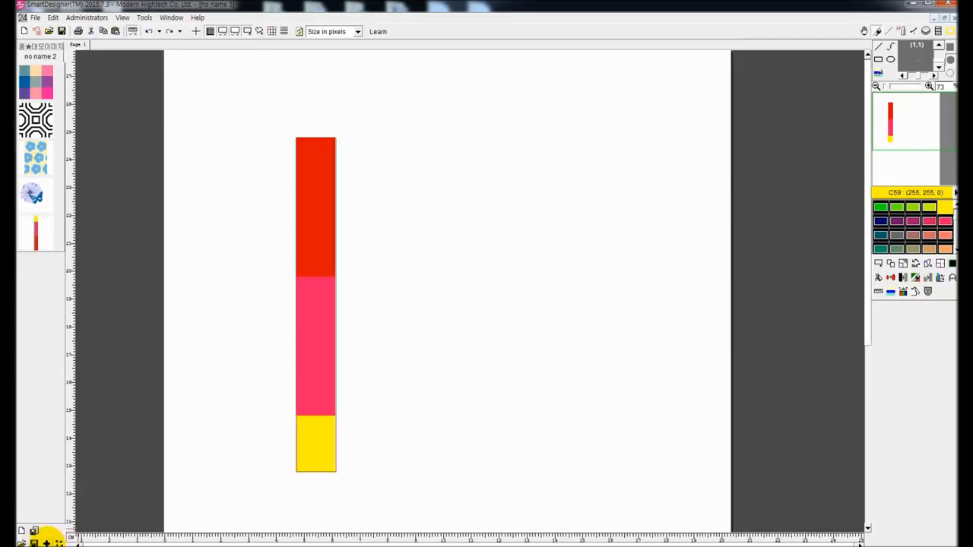
- Store the original red, pink and yellow strip in the image library and repeat it over an area about 14 by 14 cm
click(940, 266)
click(685, 81)
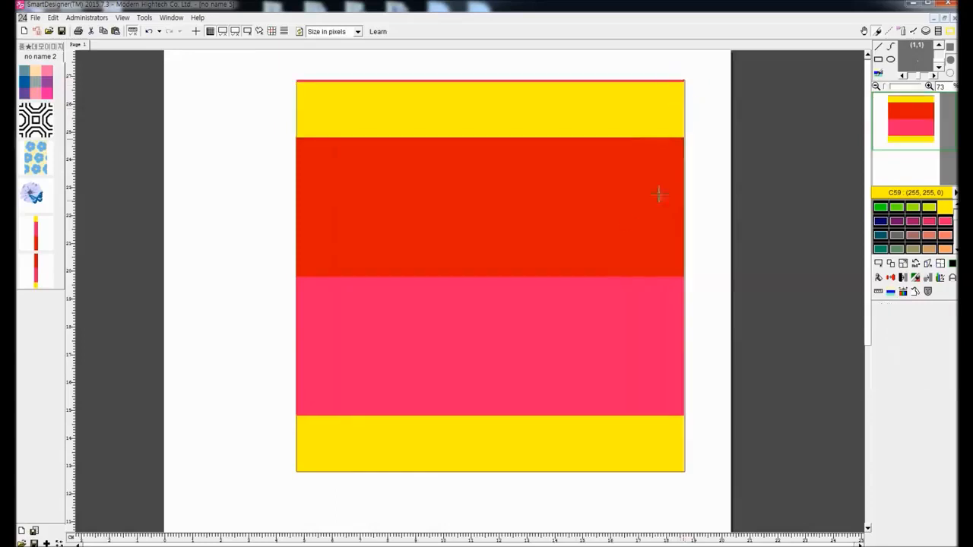
scroll(567, 257, down, 3)
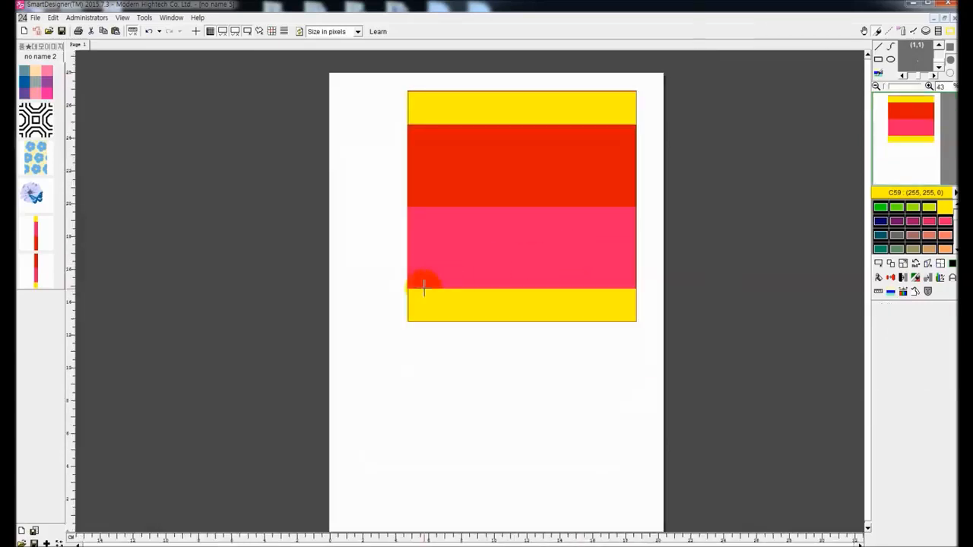
- Create a new project with an A4 portrait page, centimetre units and 1 cm margins
click(35, 17)
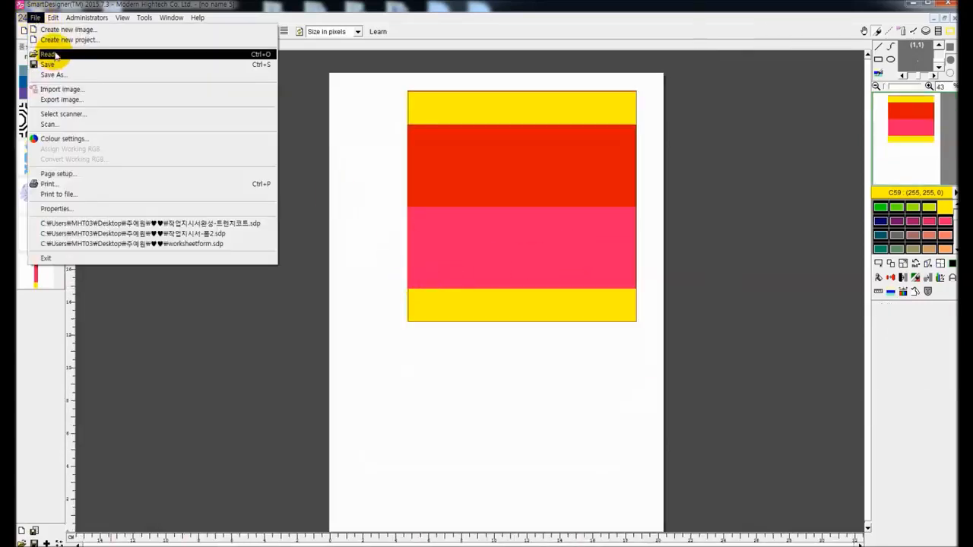
click(45, 39)
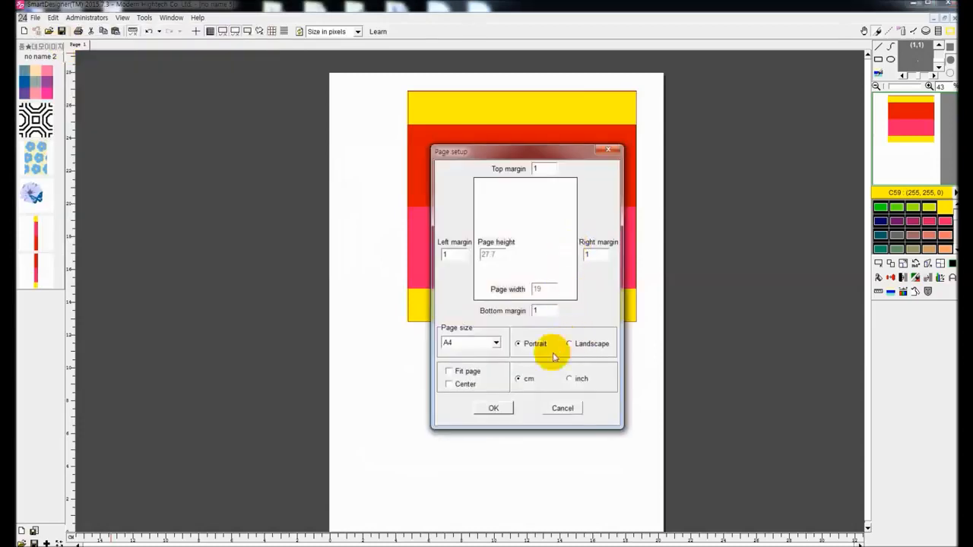
click(497, 410)
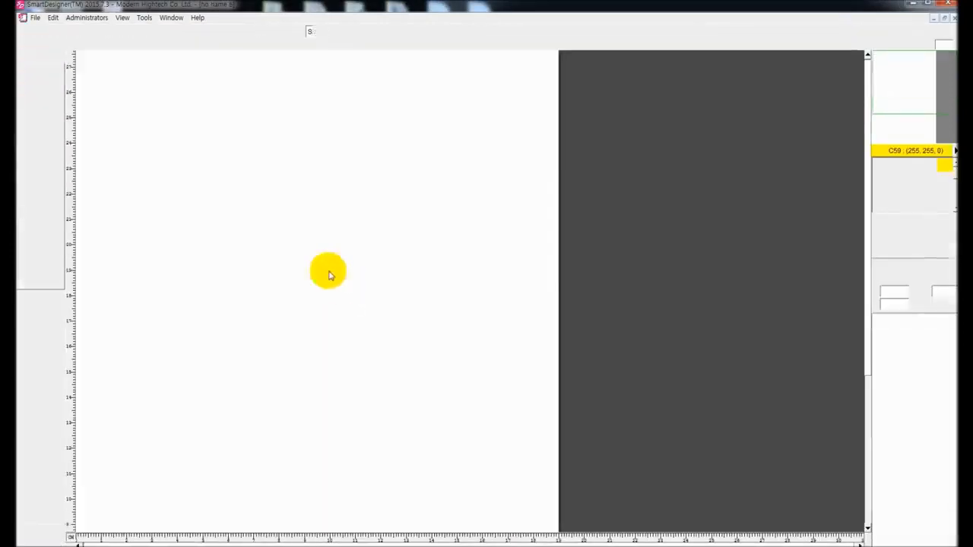
- Add a panel shape of a shirt with a pointed collar and short sleeves that have ribbed bands along their upper edges
right_click(260, 185)
mouse_move(317, 210)
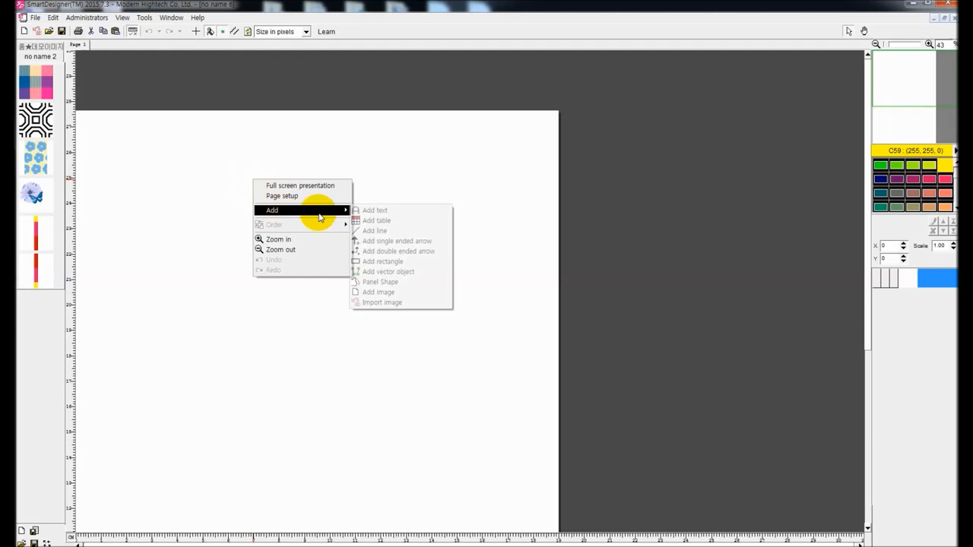
click(370, 273)
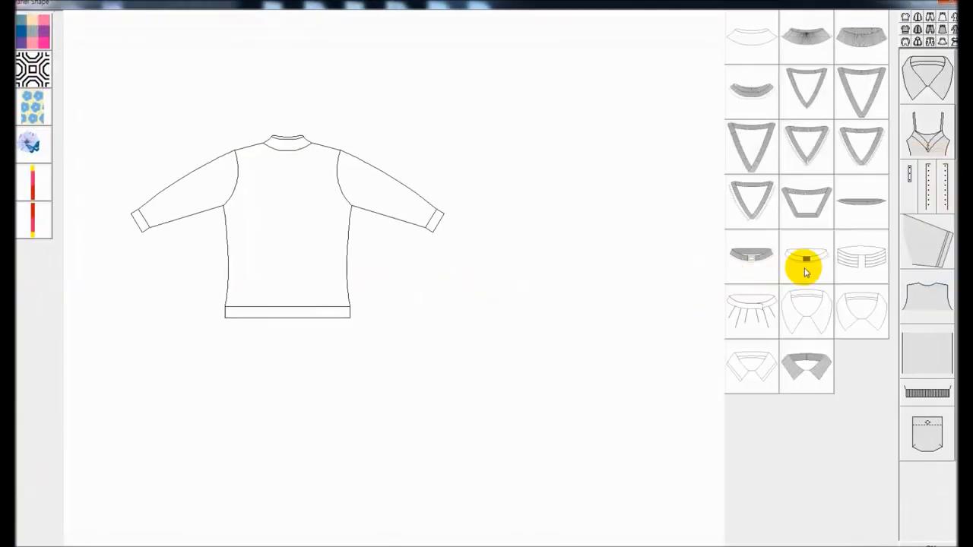
click(922, 245)
click(870, 219)
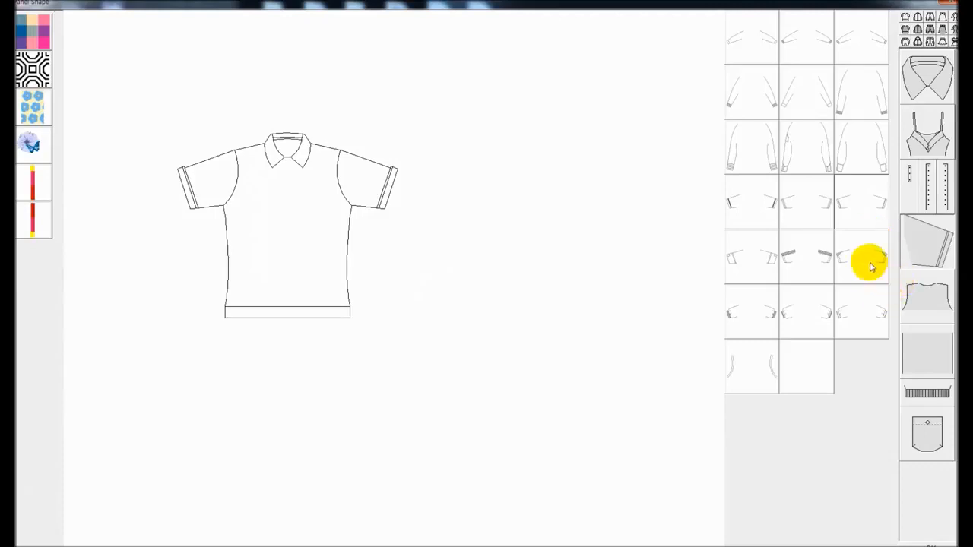
click(820, 262)
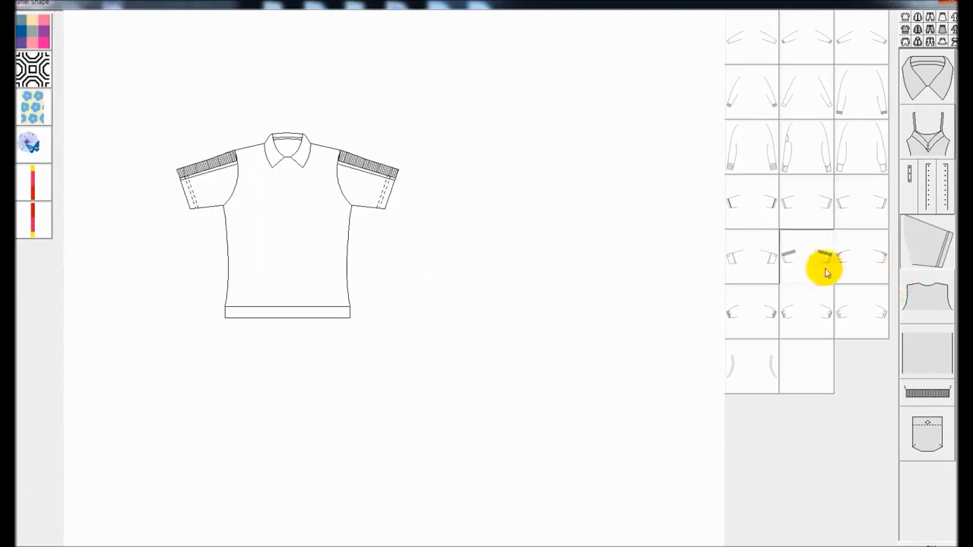
- Give the shirt a curved hem and a four-button neck placket, and place the garment on the page
click(928, 434)
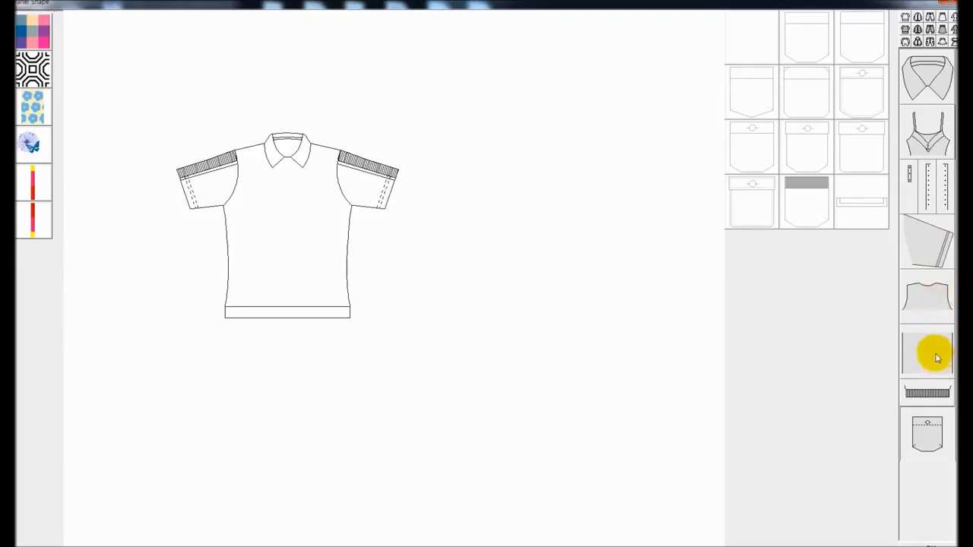
click(928, 392)
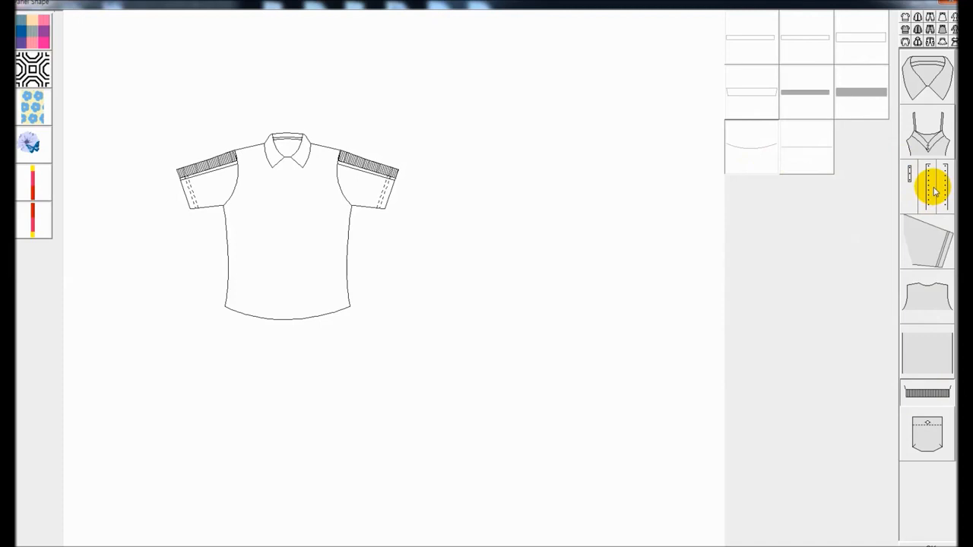
click(904, 192)
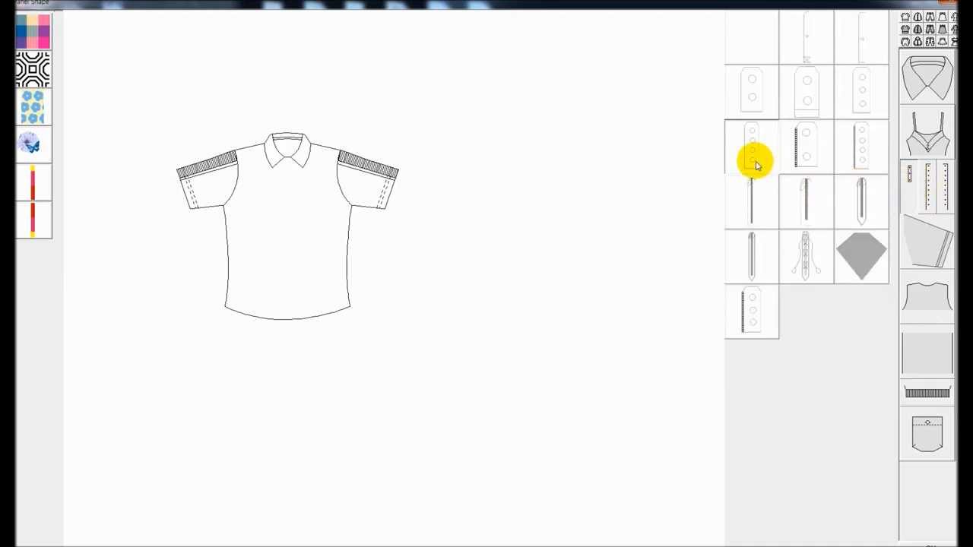
click(922, 544)
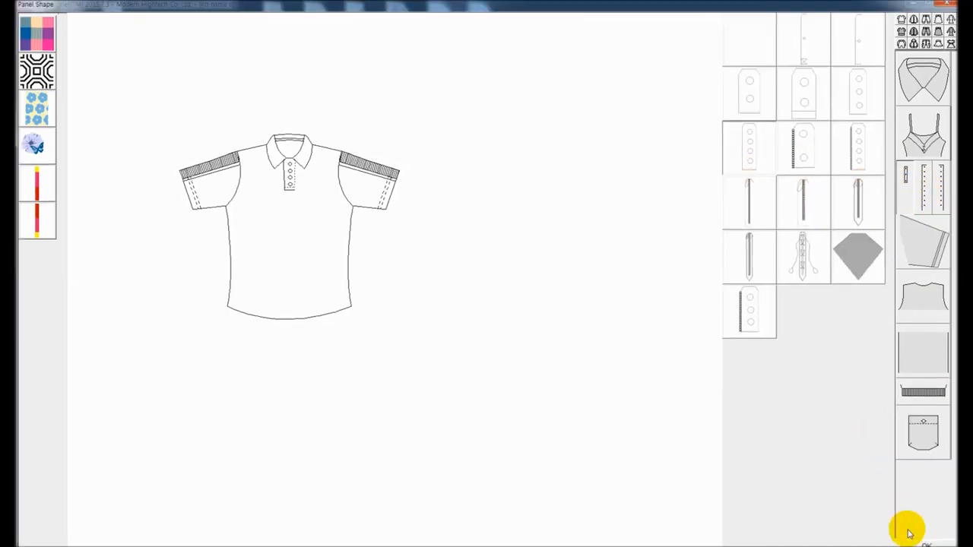
click(316, 314)
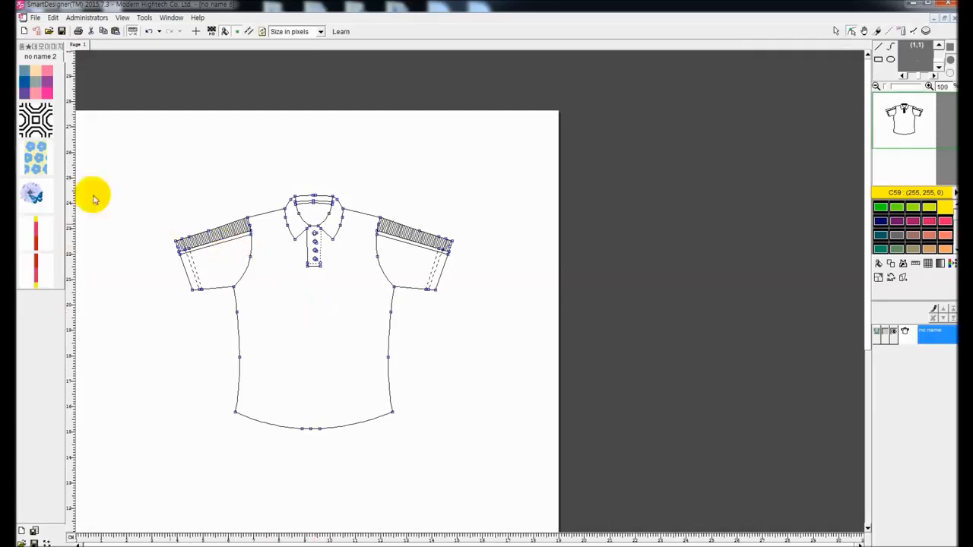
- Pattern-fill the shirt body with the pink, blue and cream check and enlarge the check's repeat
right_click(30, 95)
click(43, 114)
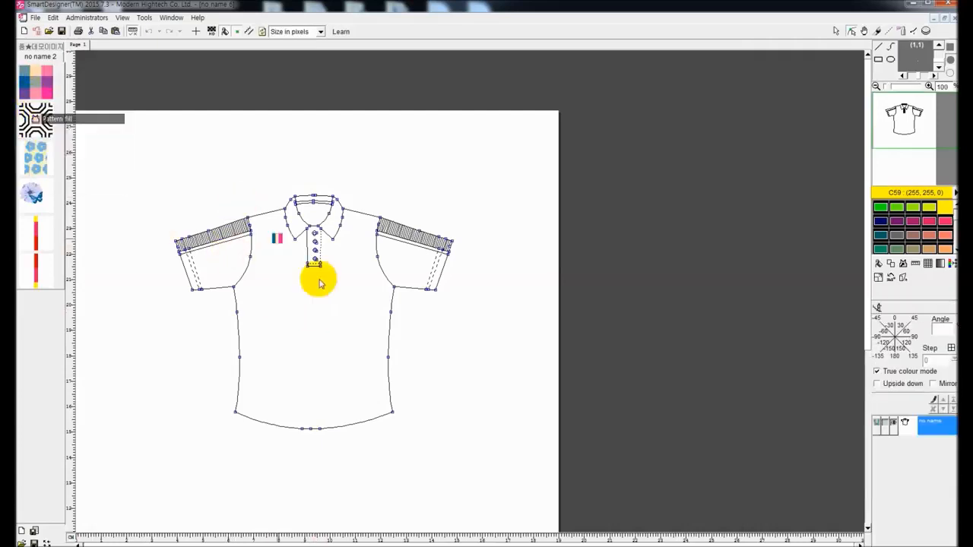
click(303, 316)
scroll(303, 316, up, 1)
right_click(347, 305)
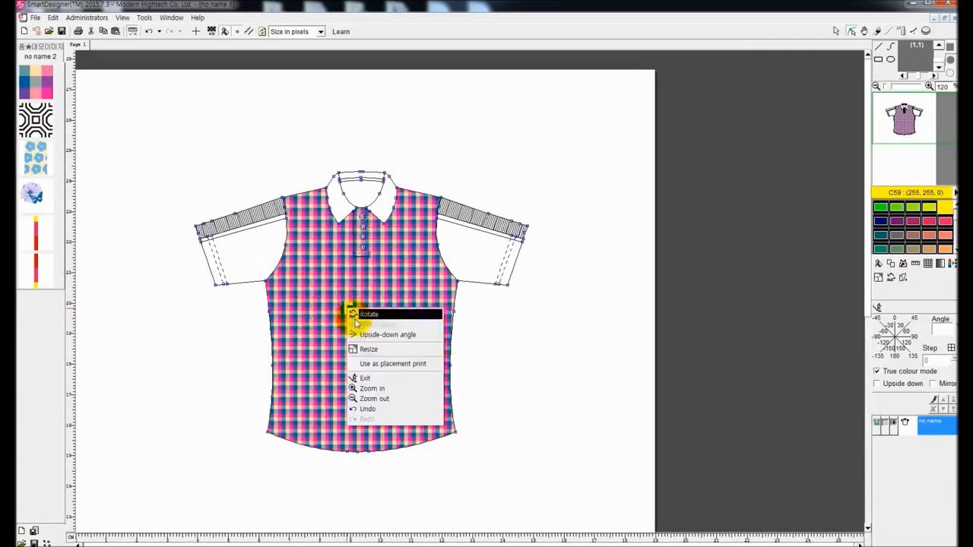
click(367, 349)
click(399, 387)
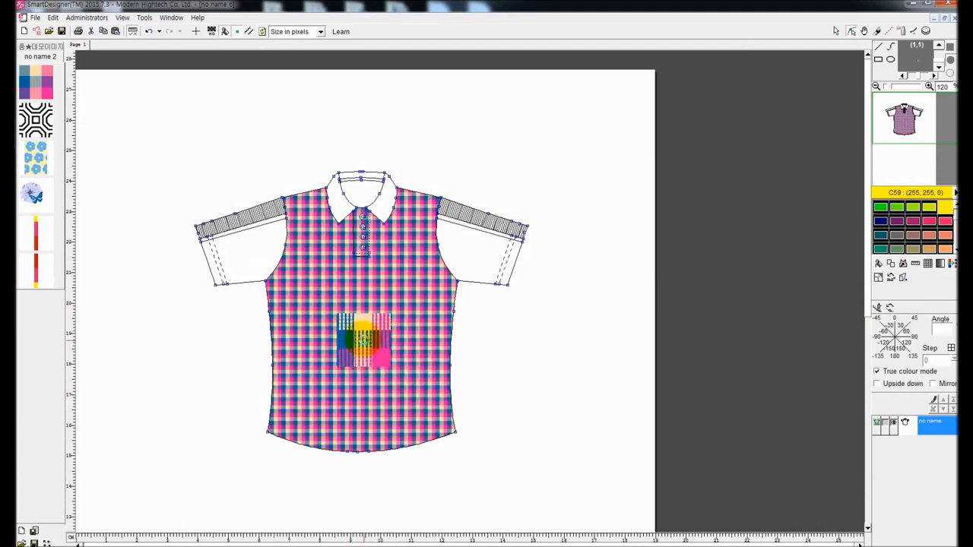
click(361, 335)
- Fill one sleeve with the check rotated to 71.6° and mirror the angle to -71.6° for the opposite sleeve
right_click(242, 251)
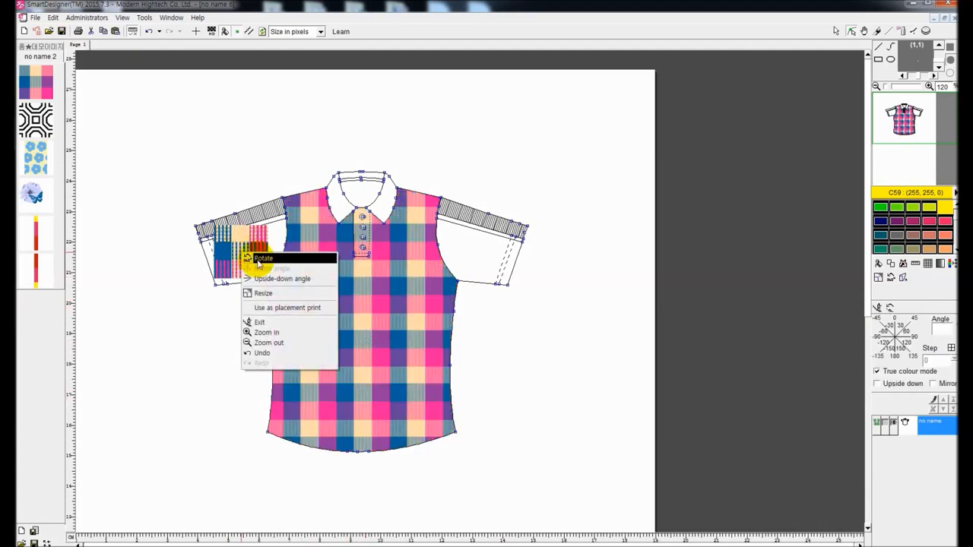
click(263, 258)
click(303, 231)
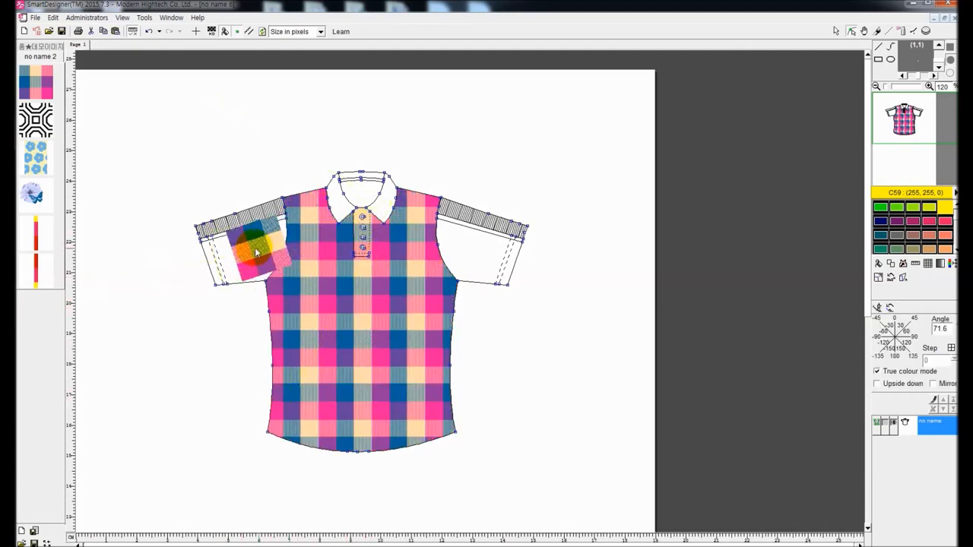
click(255, 247)
right_click(469, 259)
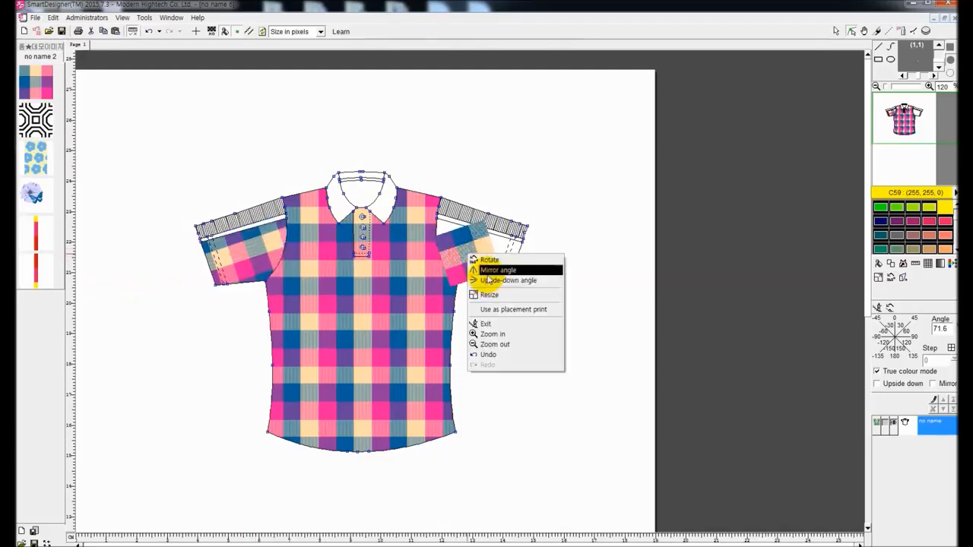
click(480, 267)
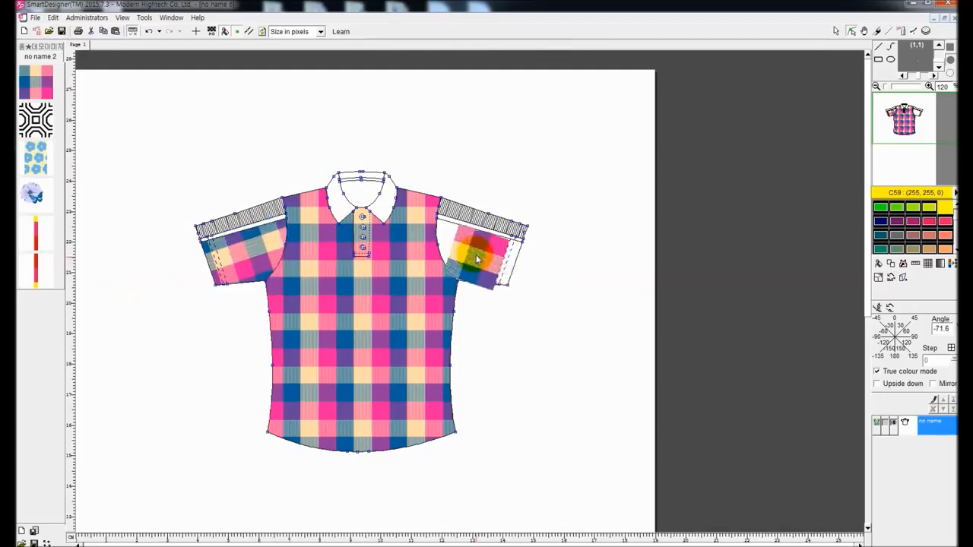
- Reposition the check fills on the shirt, shifting the body's pattern sideways so a pink column runs down the centre
click(899, 278)
click(902, 275)
drag(393, 321, 374, 319)
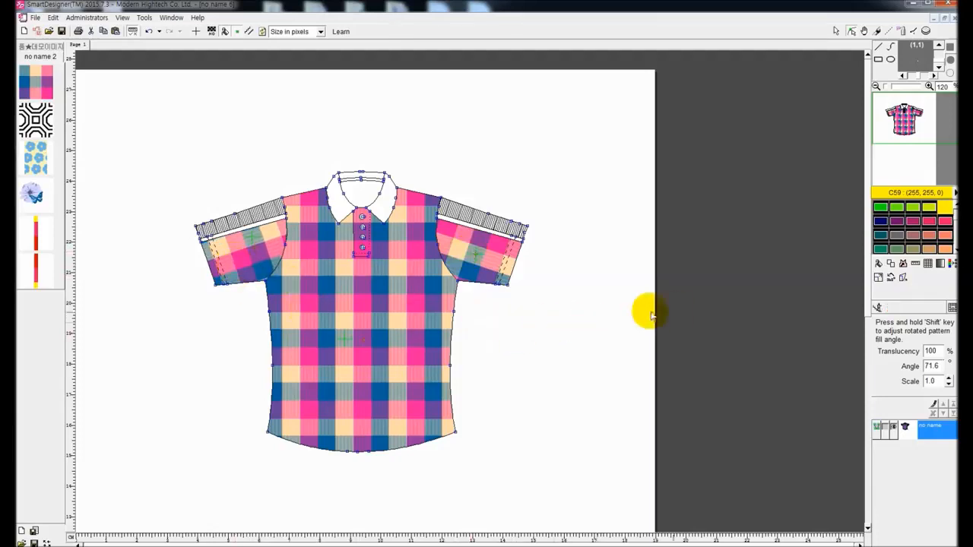
click(878, 310)
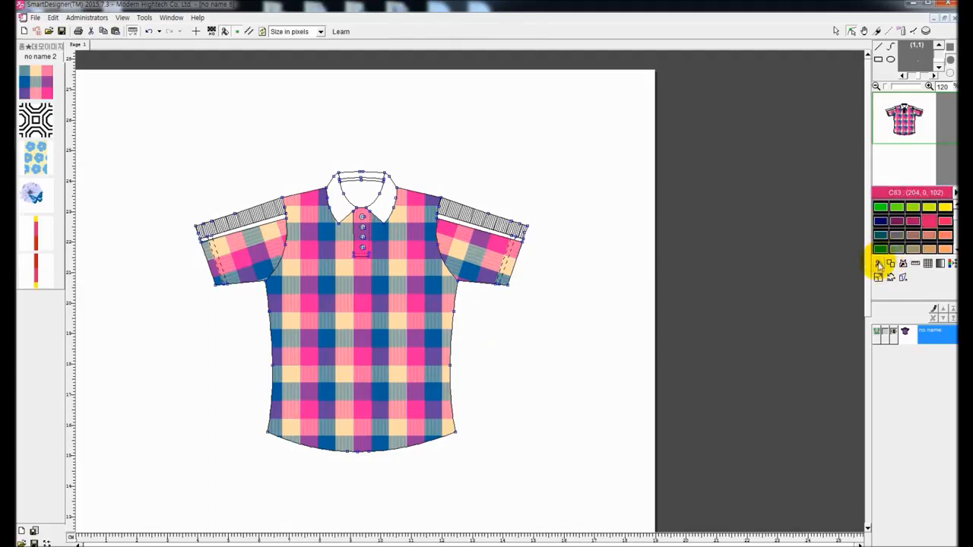
- Fill the collar, the neckband and the bands on both sleeves with solid crimson C63 (204, 0, 102)
click(878, 263)
click(336, 197)
click(380, 185)
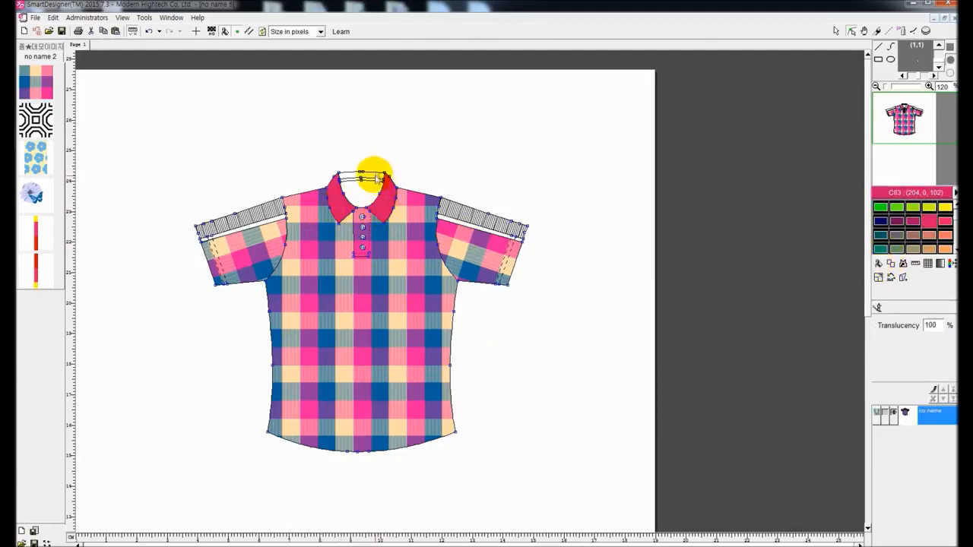
click(452, 202)
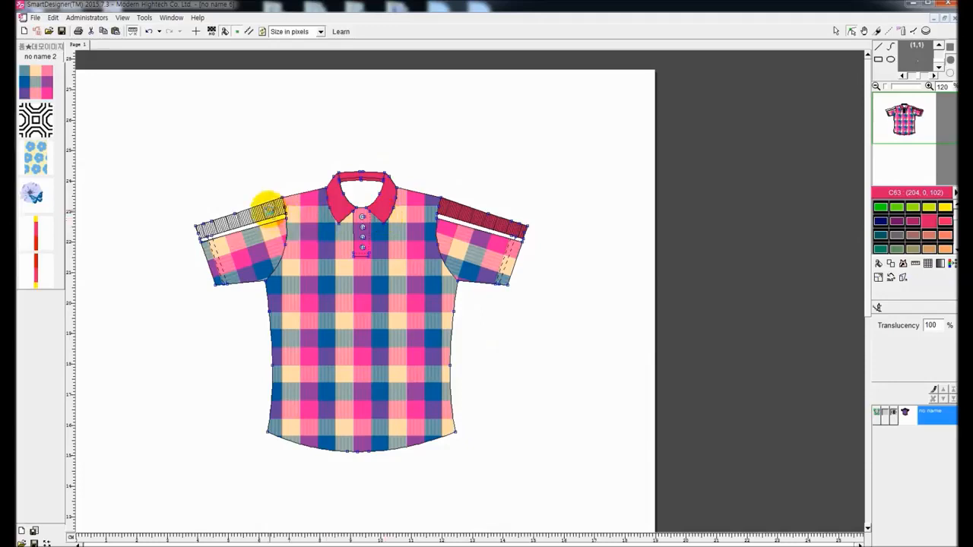
click(269, 225)
click(468, 220)
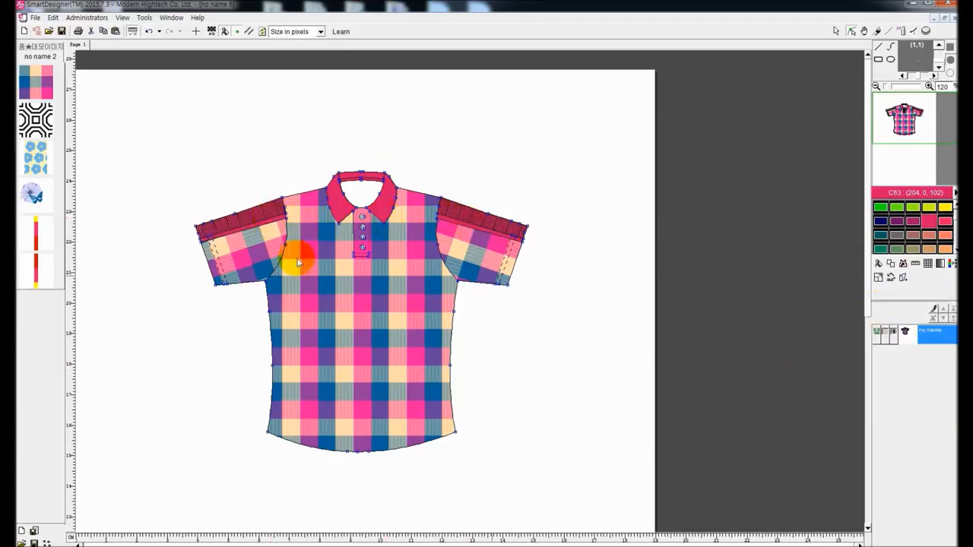
- Pattern-fill the inside back of the neck opening with the pink, blue and cream check and enlarge its repeat
right_click(41, 88)
click(61, 112)
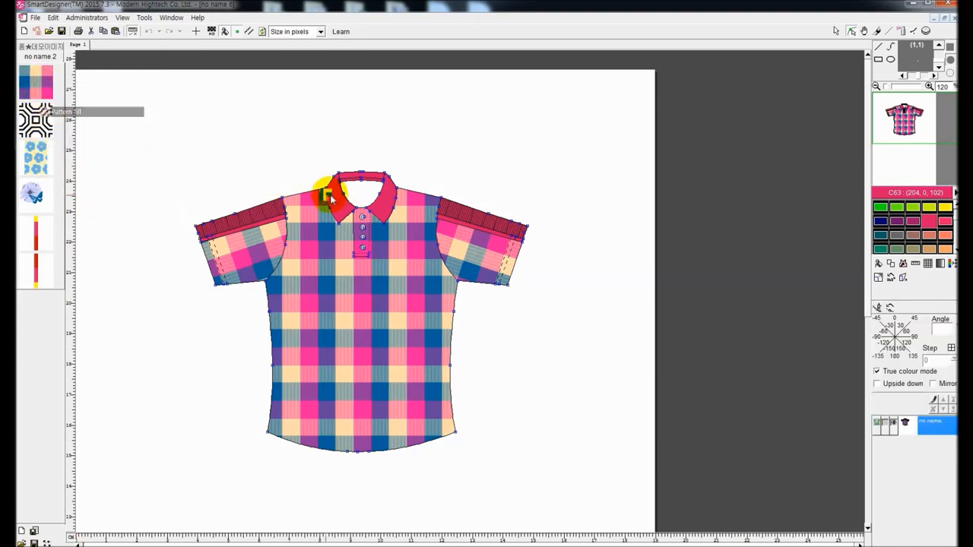
right_click(364, 197)
click(385, 240)
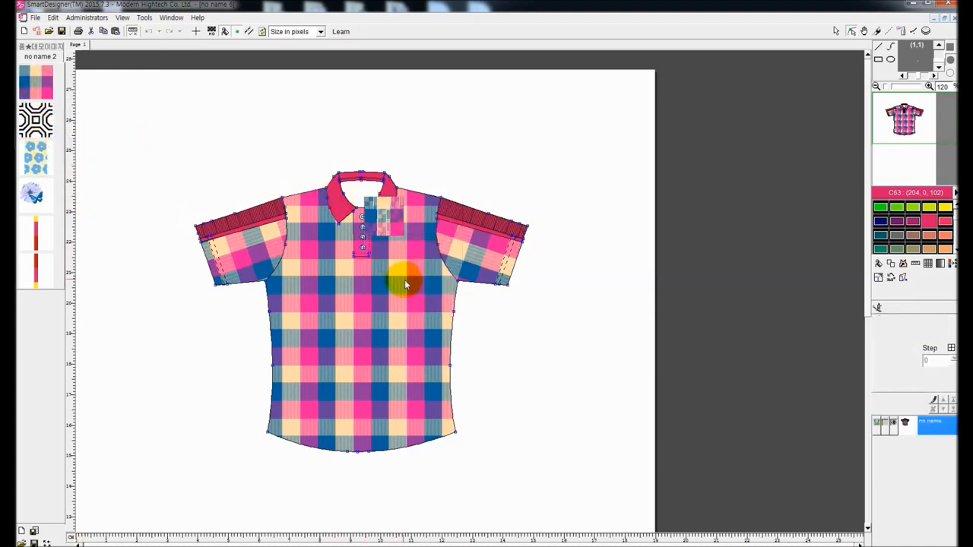
click(419, 301)
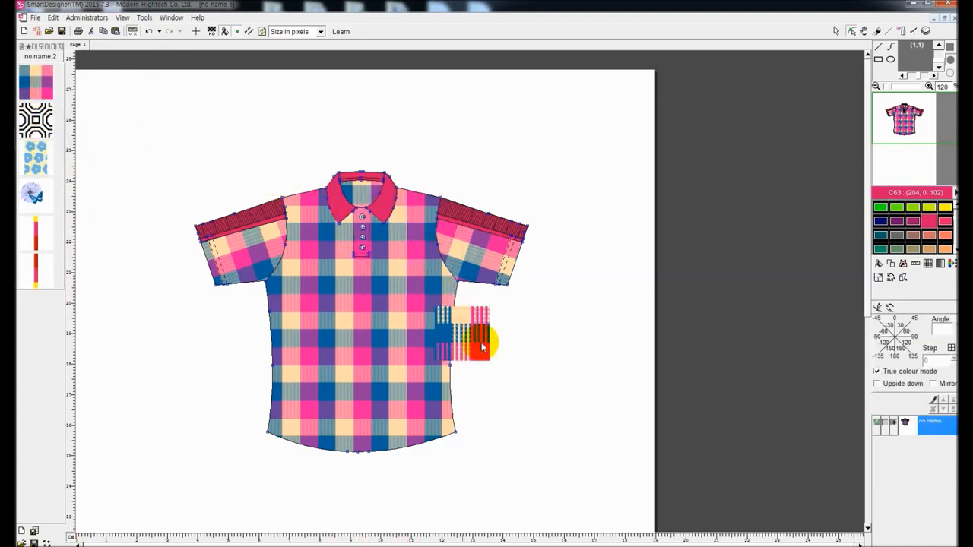
right_click(534, 332)
click(573, 388)
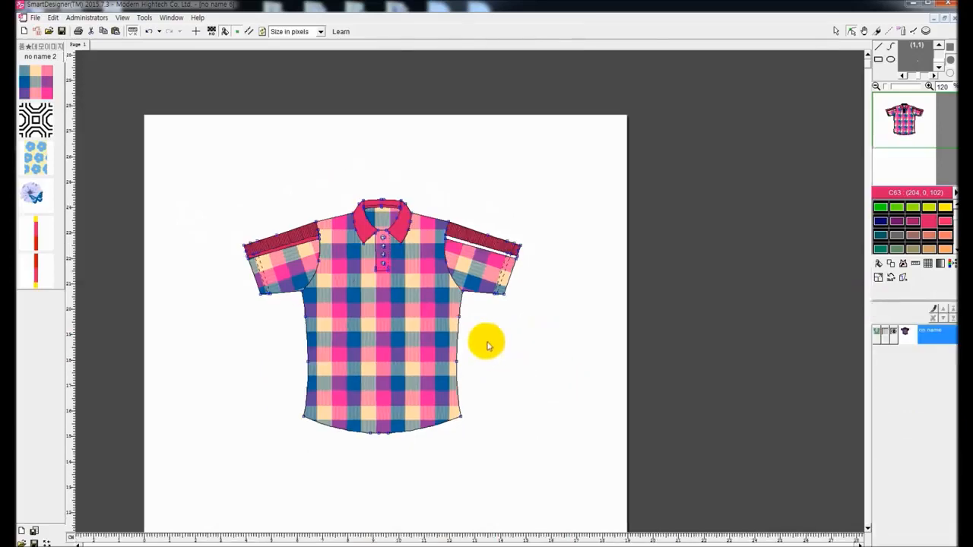
- Move the whole shirt up and towards the left edge of the page
click(835, 33)
drag(380, 322, 339, 276)
scroll(295, 262, up, 1)
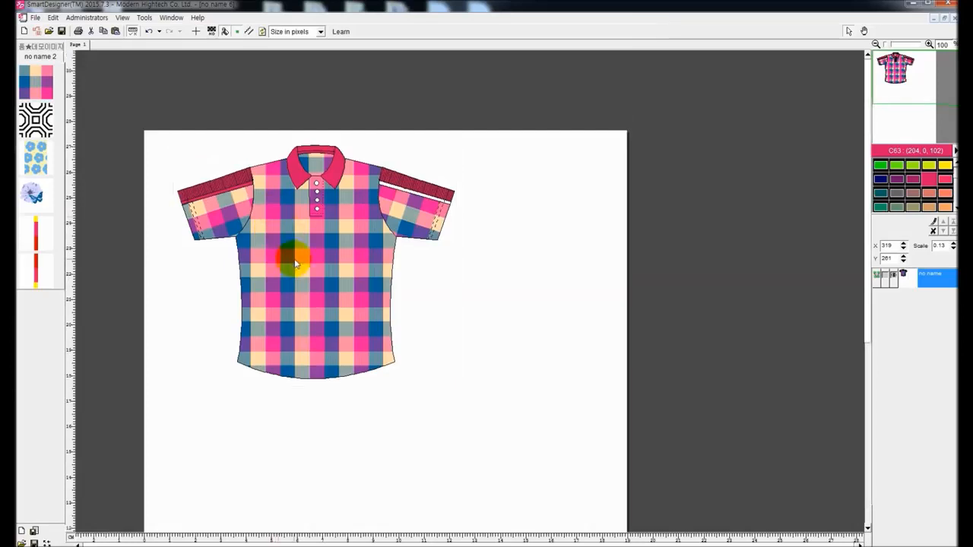
- Pattern-fill the shirt body with the blue flower on cream repeat and enlarge the flowers
double_click(296, 248)
scroll(115, 165, up, 1)
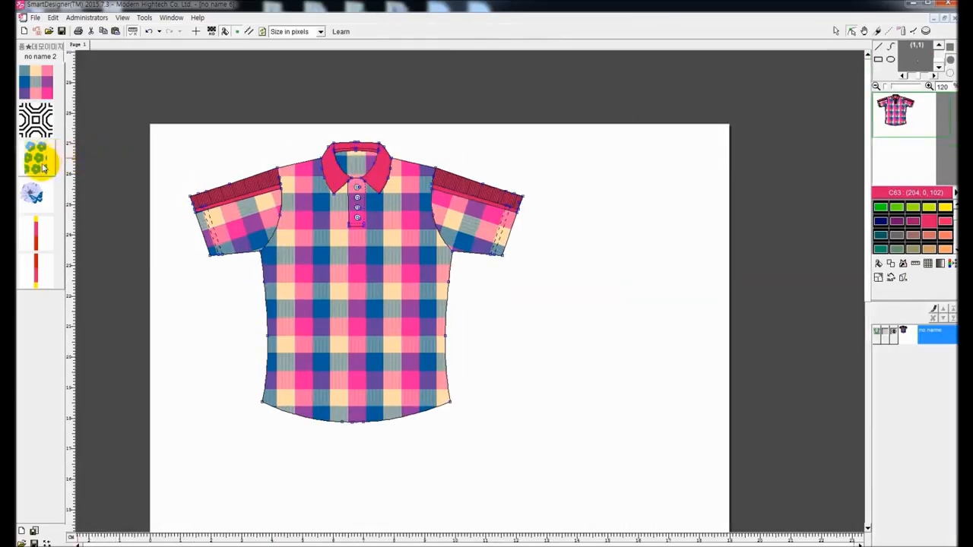
right_click(43, 164)
click(68, 190)
click(323, 271)
right_click(332, 269)
click(355, 309)
click(398, 371)
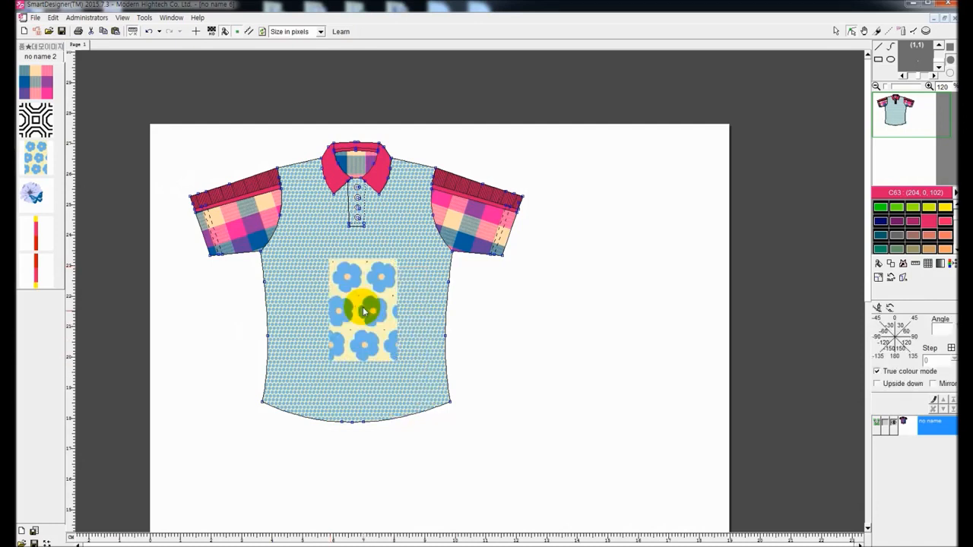
click(363, 312)
- Fill one sleeve with the flower pattern rotated to 67.9° and apply the upside-down angle of 112.1° for the opposite sleeve
right_click(251, 233)
click(262, 237)
click(253, 221)
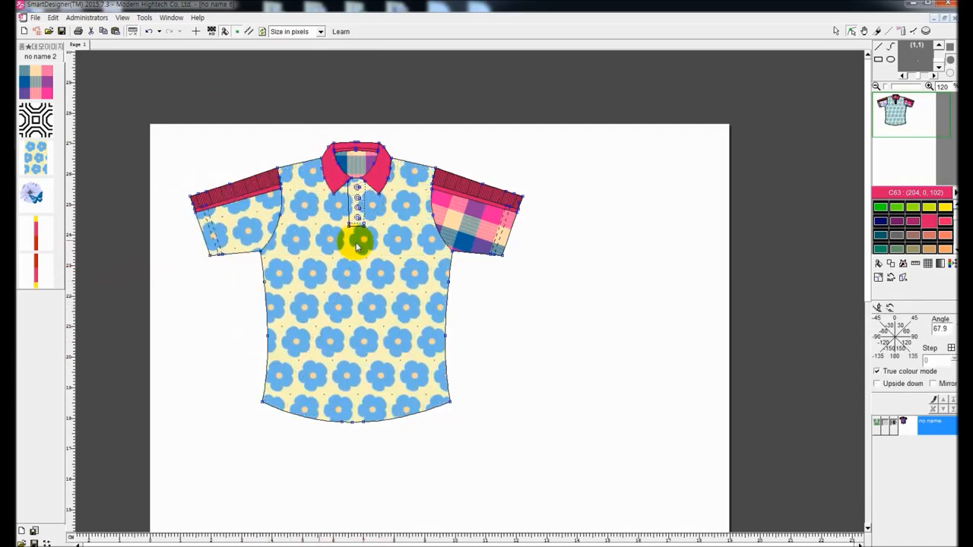
right_click(471, 225)
click(481, 245)
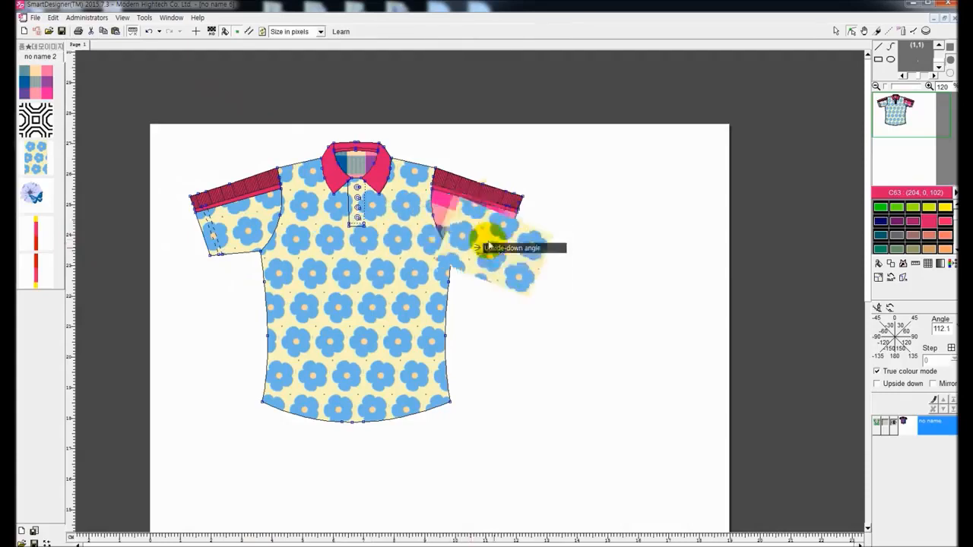
click(494, 251)
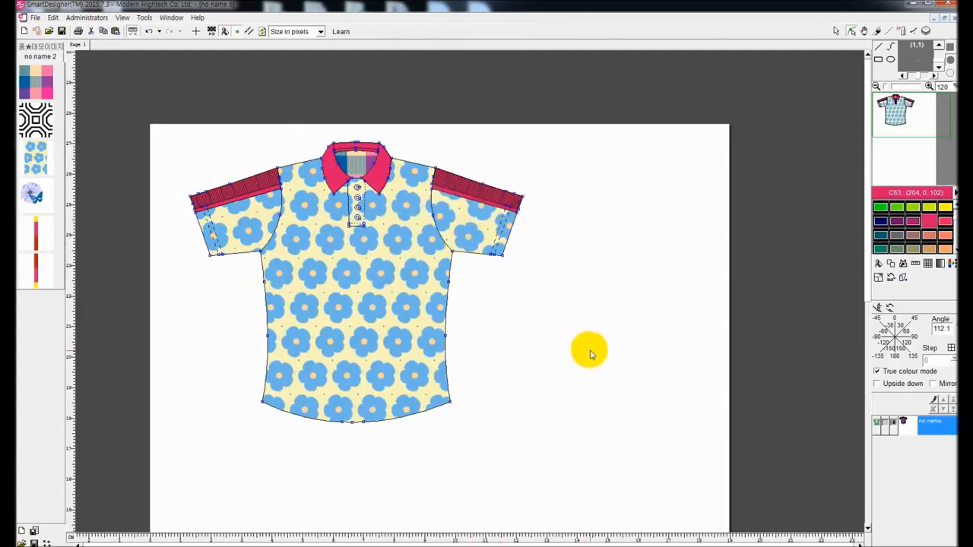
- Discard the floral fills and move the checked shirt so both sleeves lie fully inside the page
click(878, 308)
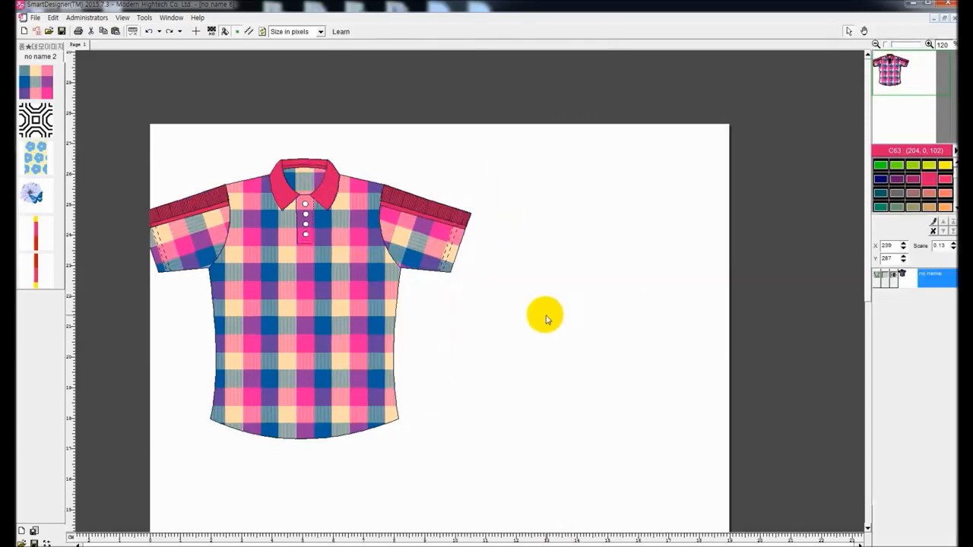
click(380, 228)
drag(315, 282, 367, 288)
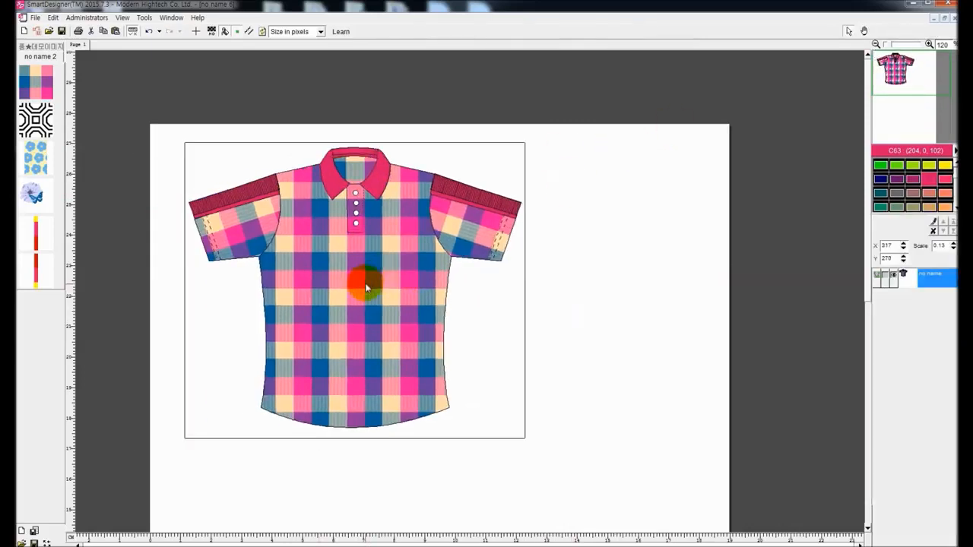
- Try an enlarged red, pink and yellow horizontal stripe as pattern fill on the shirt body, and undo the stripe fill
double_click(324, 277)
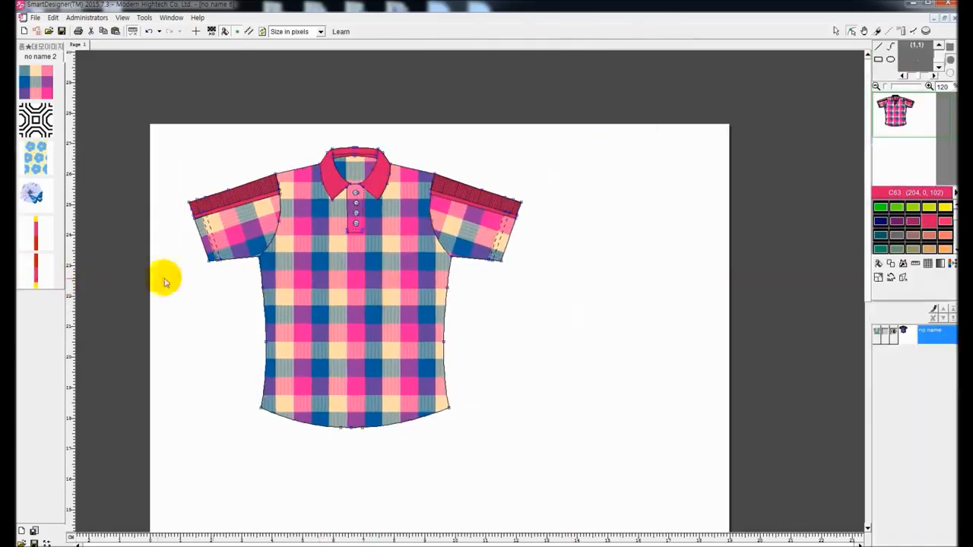
right_click(42, 275)
drag(41, 278, 348, 308)
right_click(340, 290)
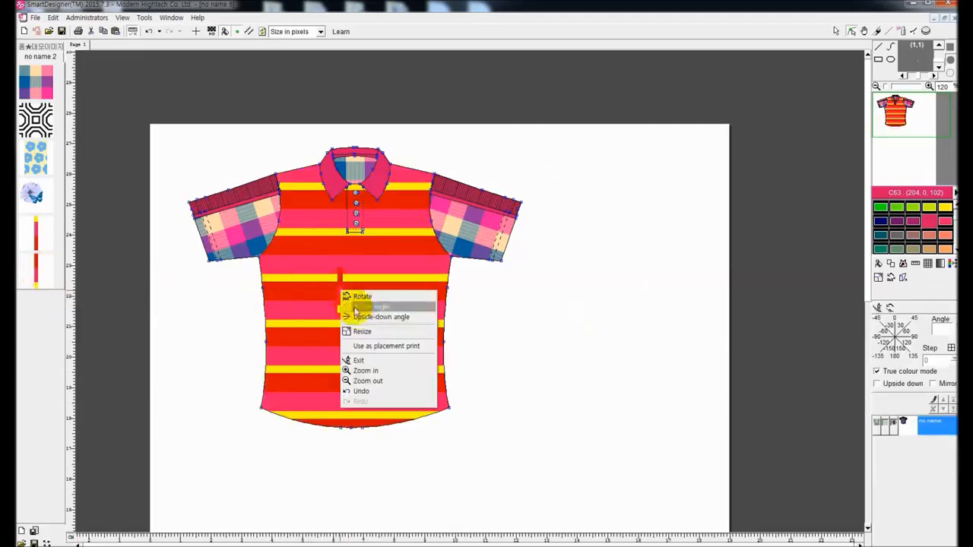
click(363, 332)
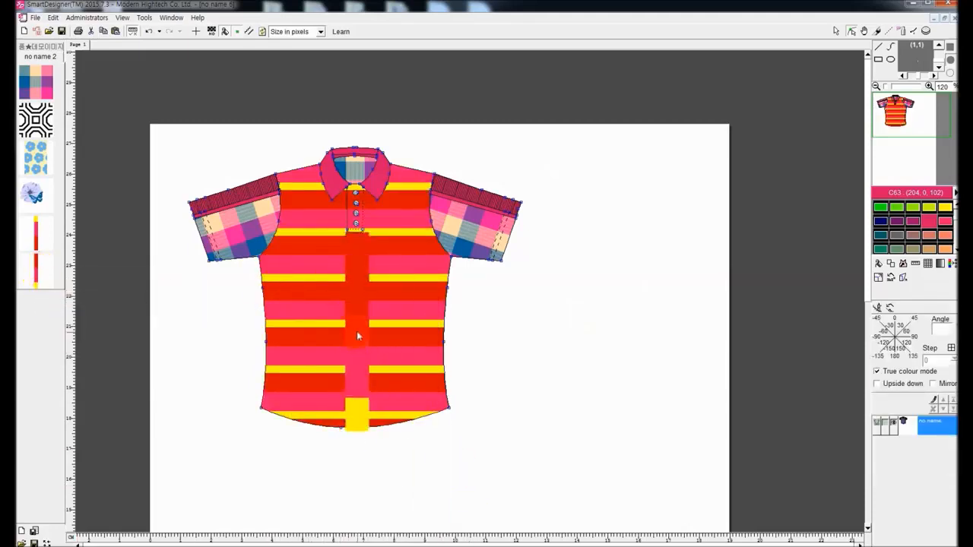
click(514, 393)
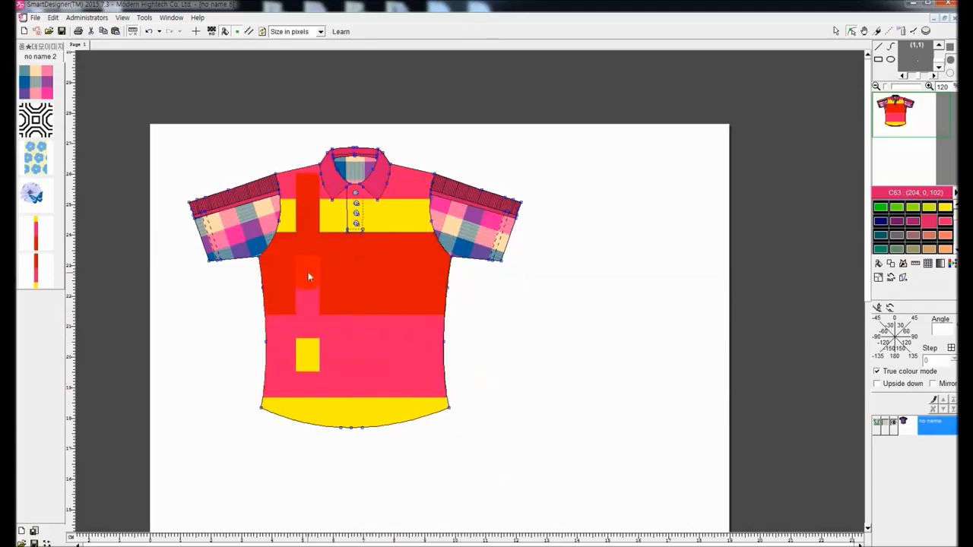
right_click(539, 339)
click(558, 395)
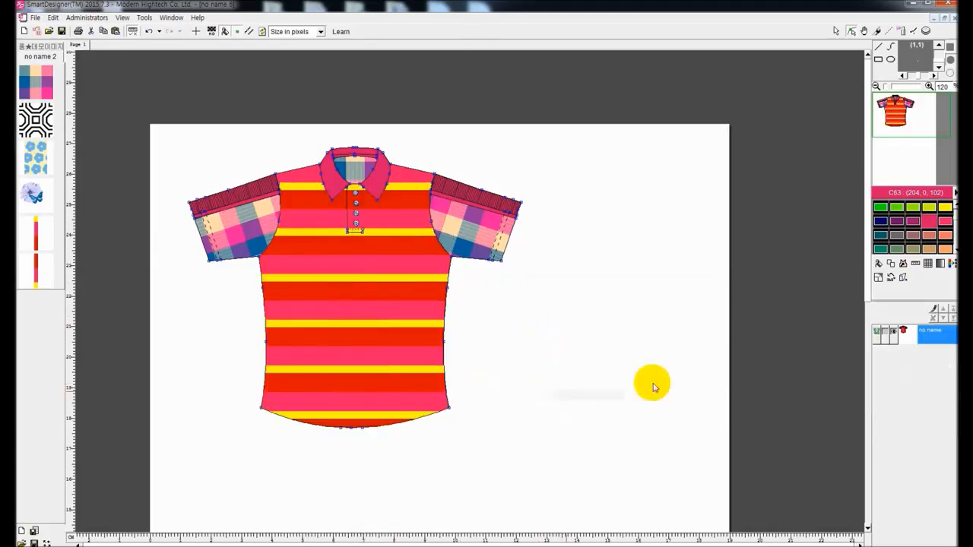
key(ctrl+z)
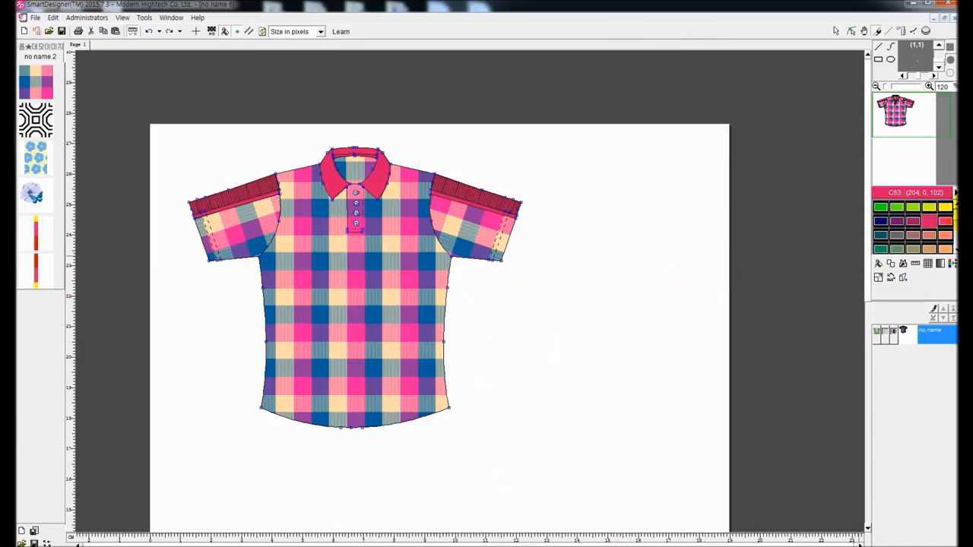